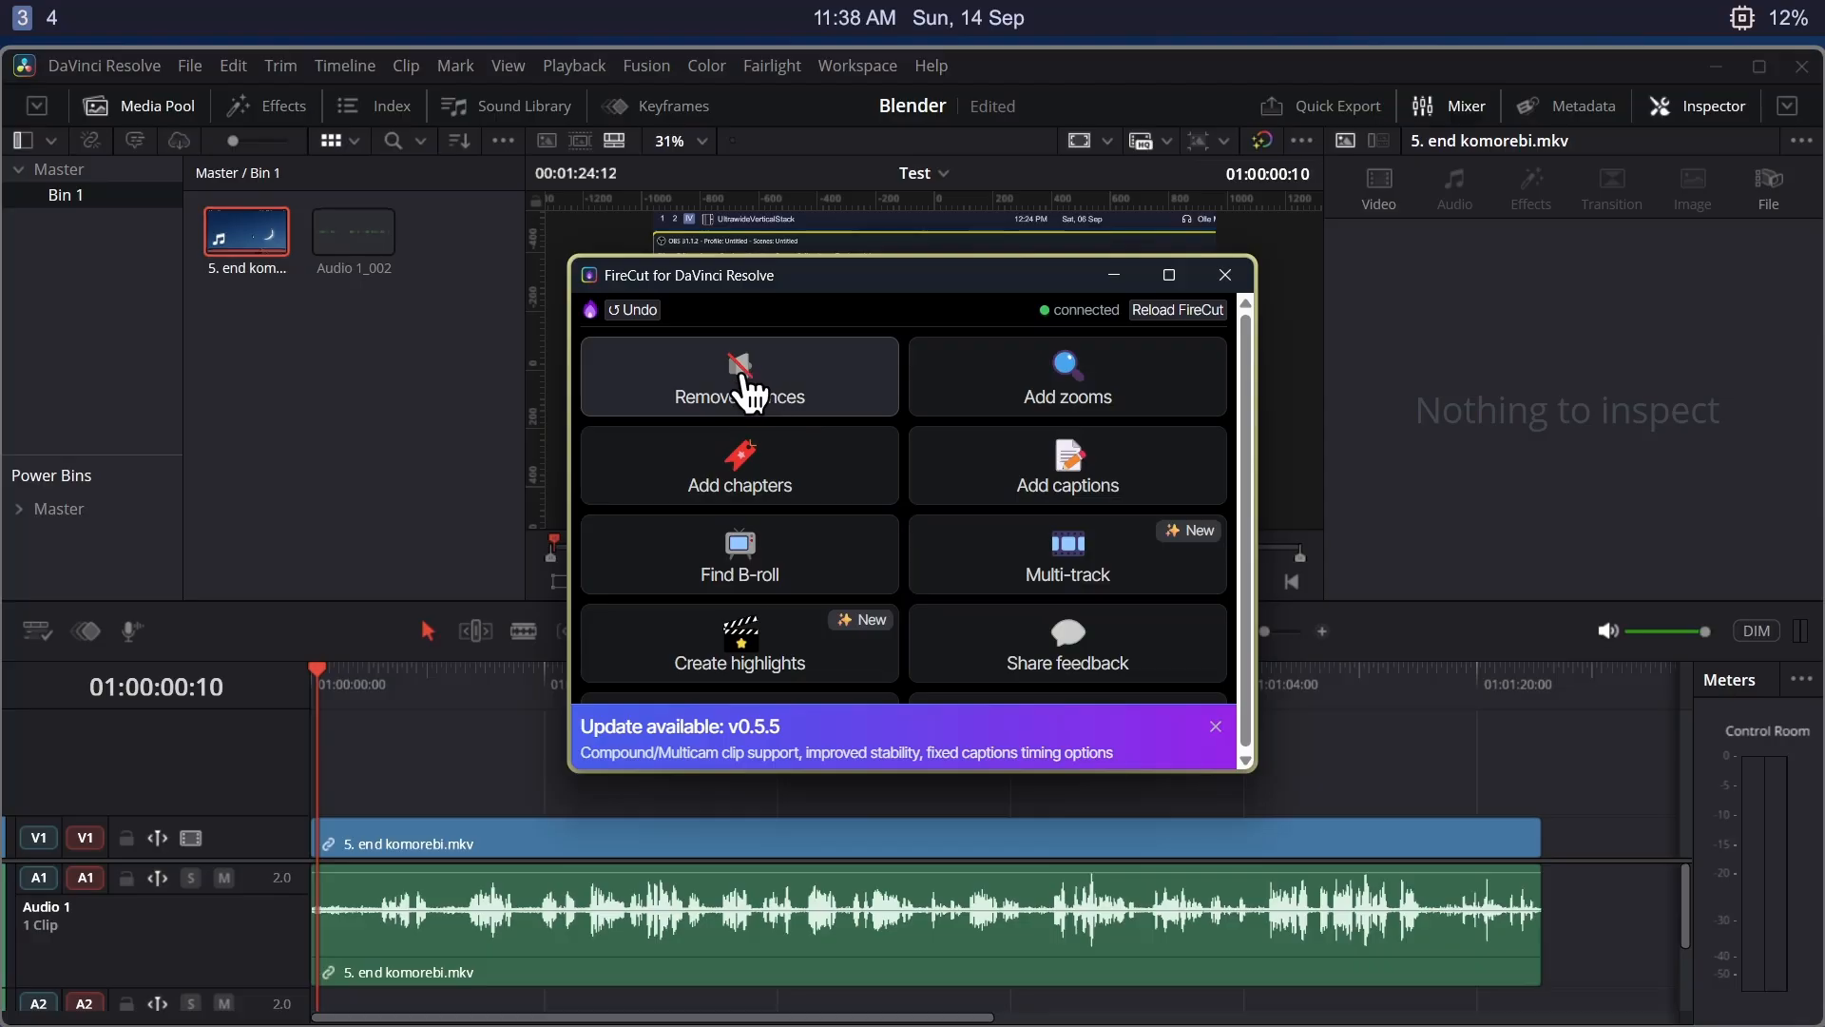
# - Analyze the audio of tracks Audio 1 and Audio 2 over the full sequence for silence removal in Advanced mode
pyautogui.click(746, 387)
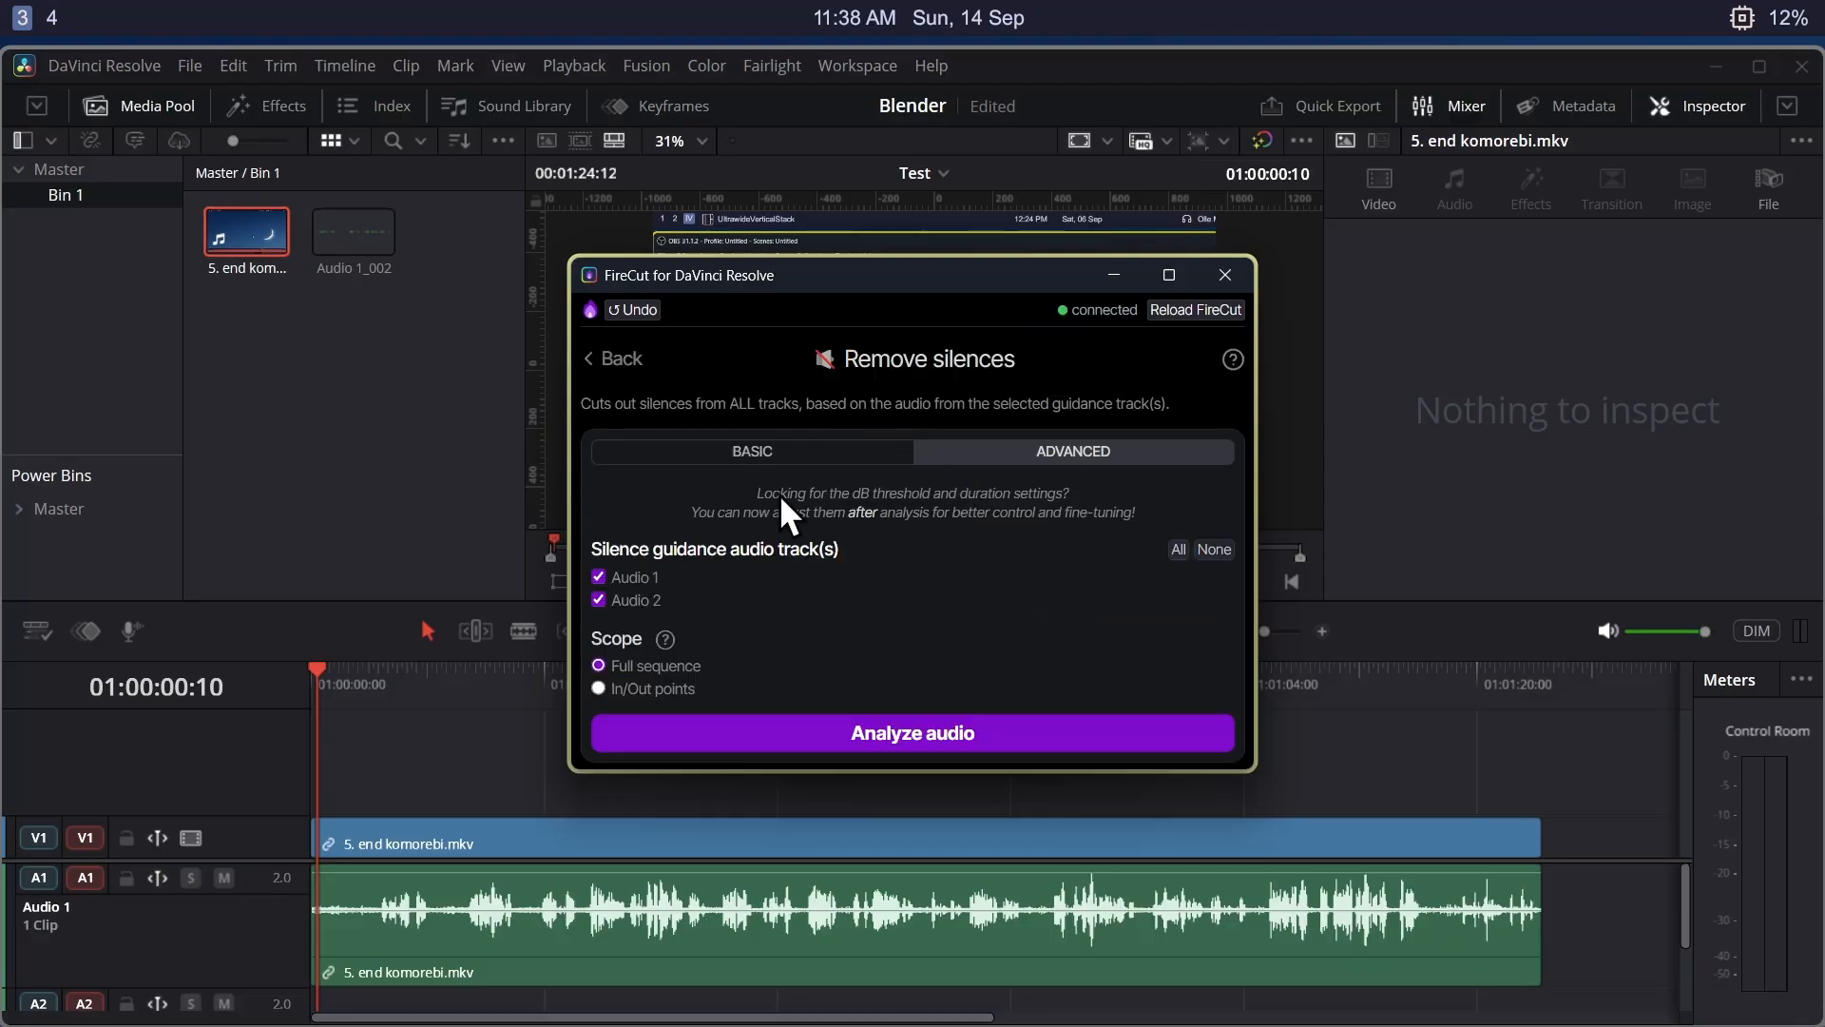
pyautogui.click(774, 452)
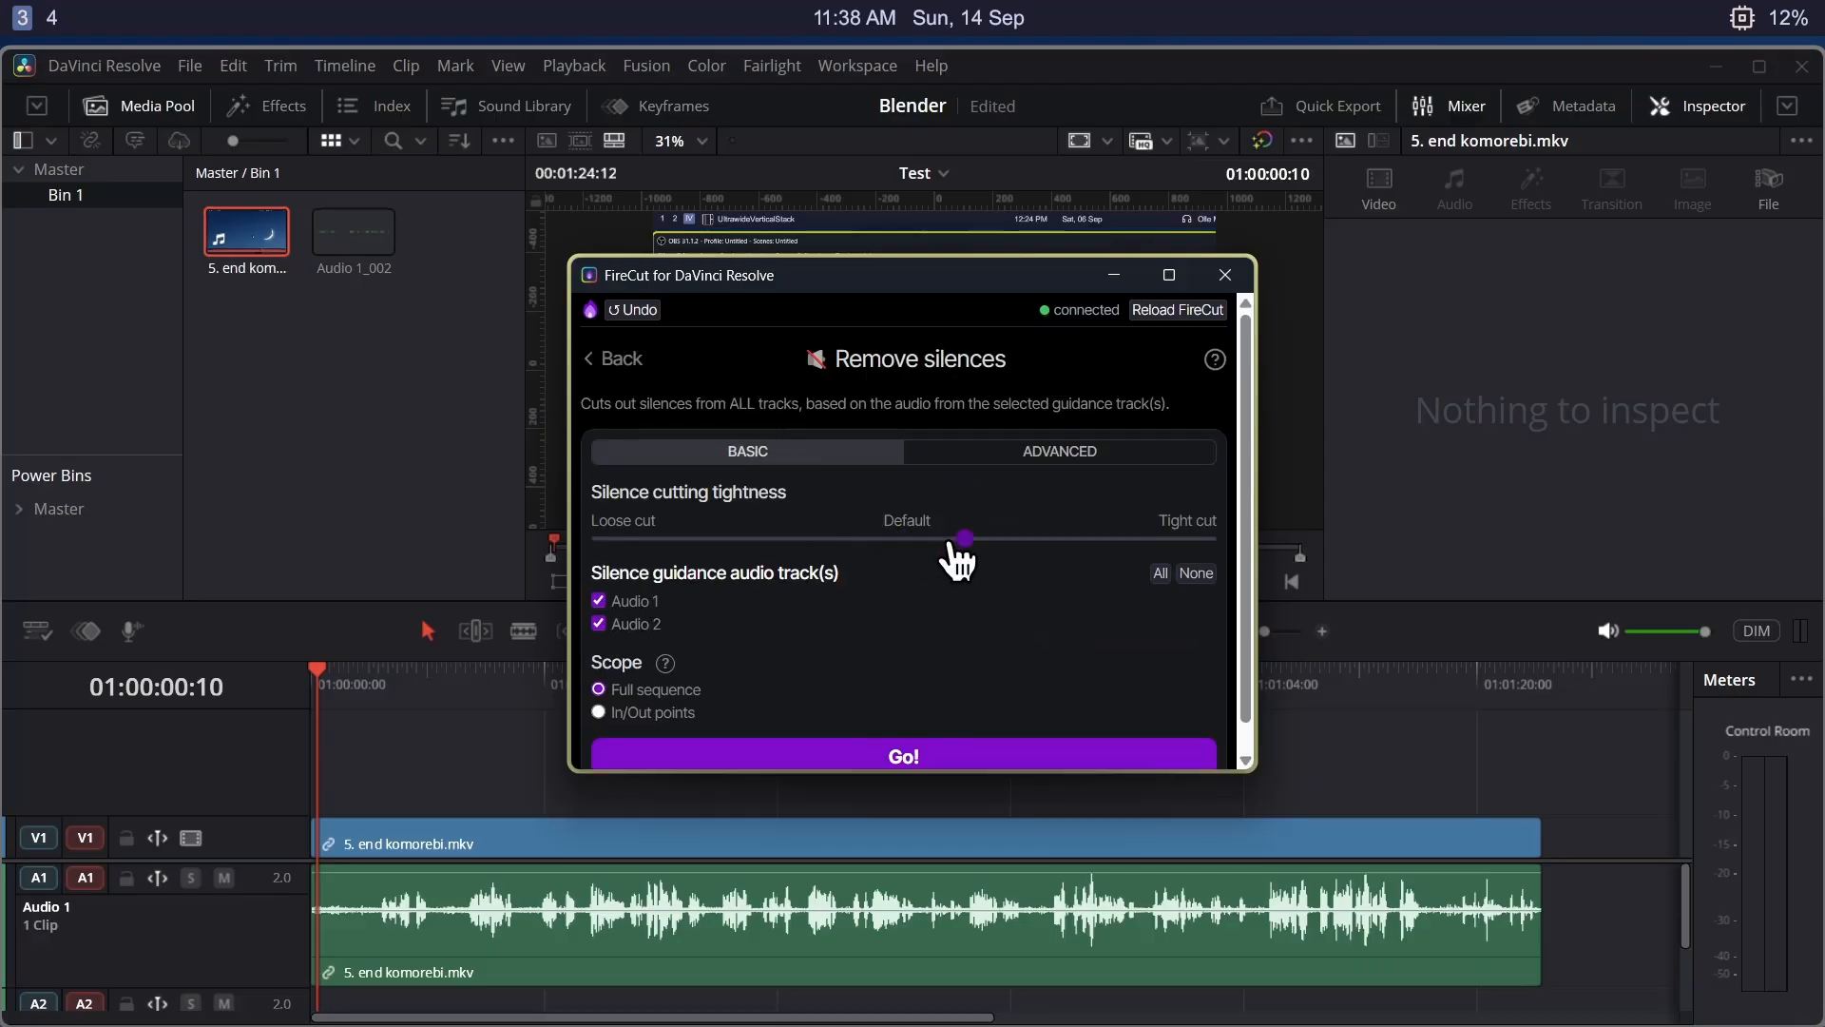
pyautogui.click(1032, 453)
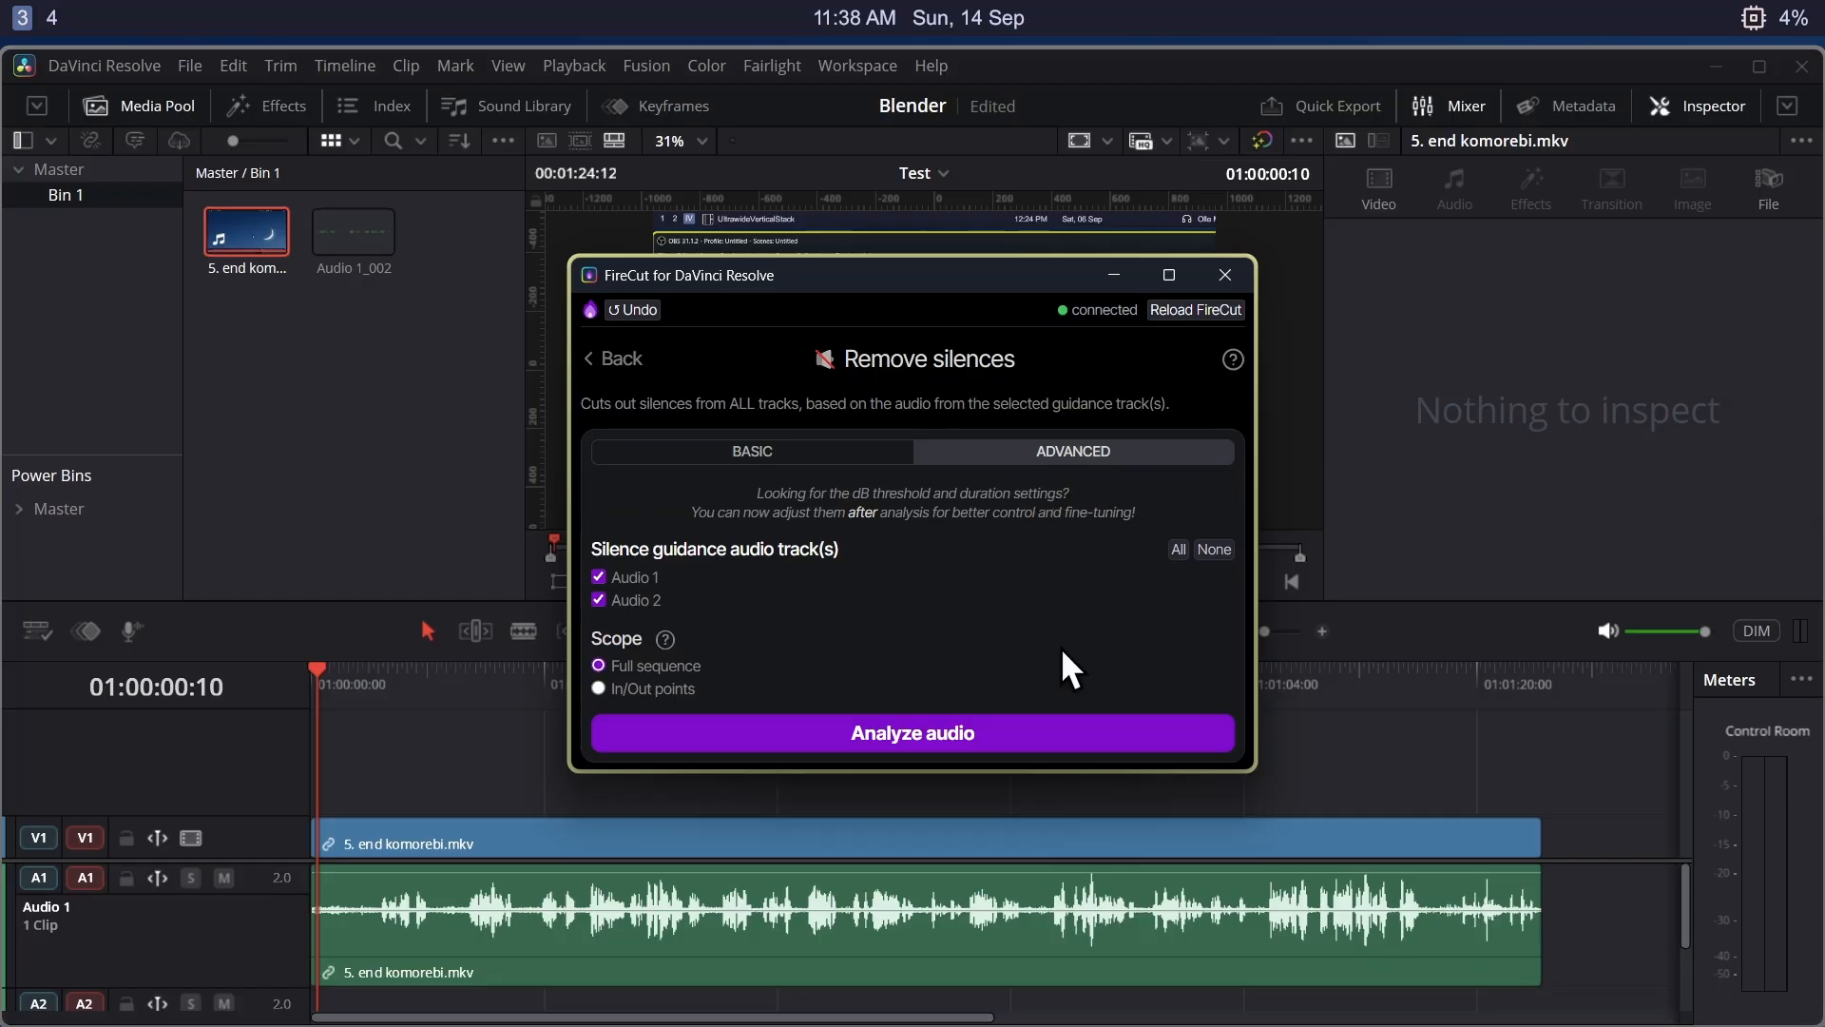
pyautogui.click(910, 735)
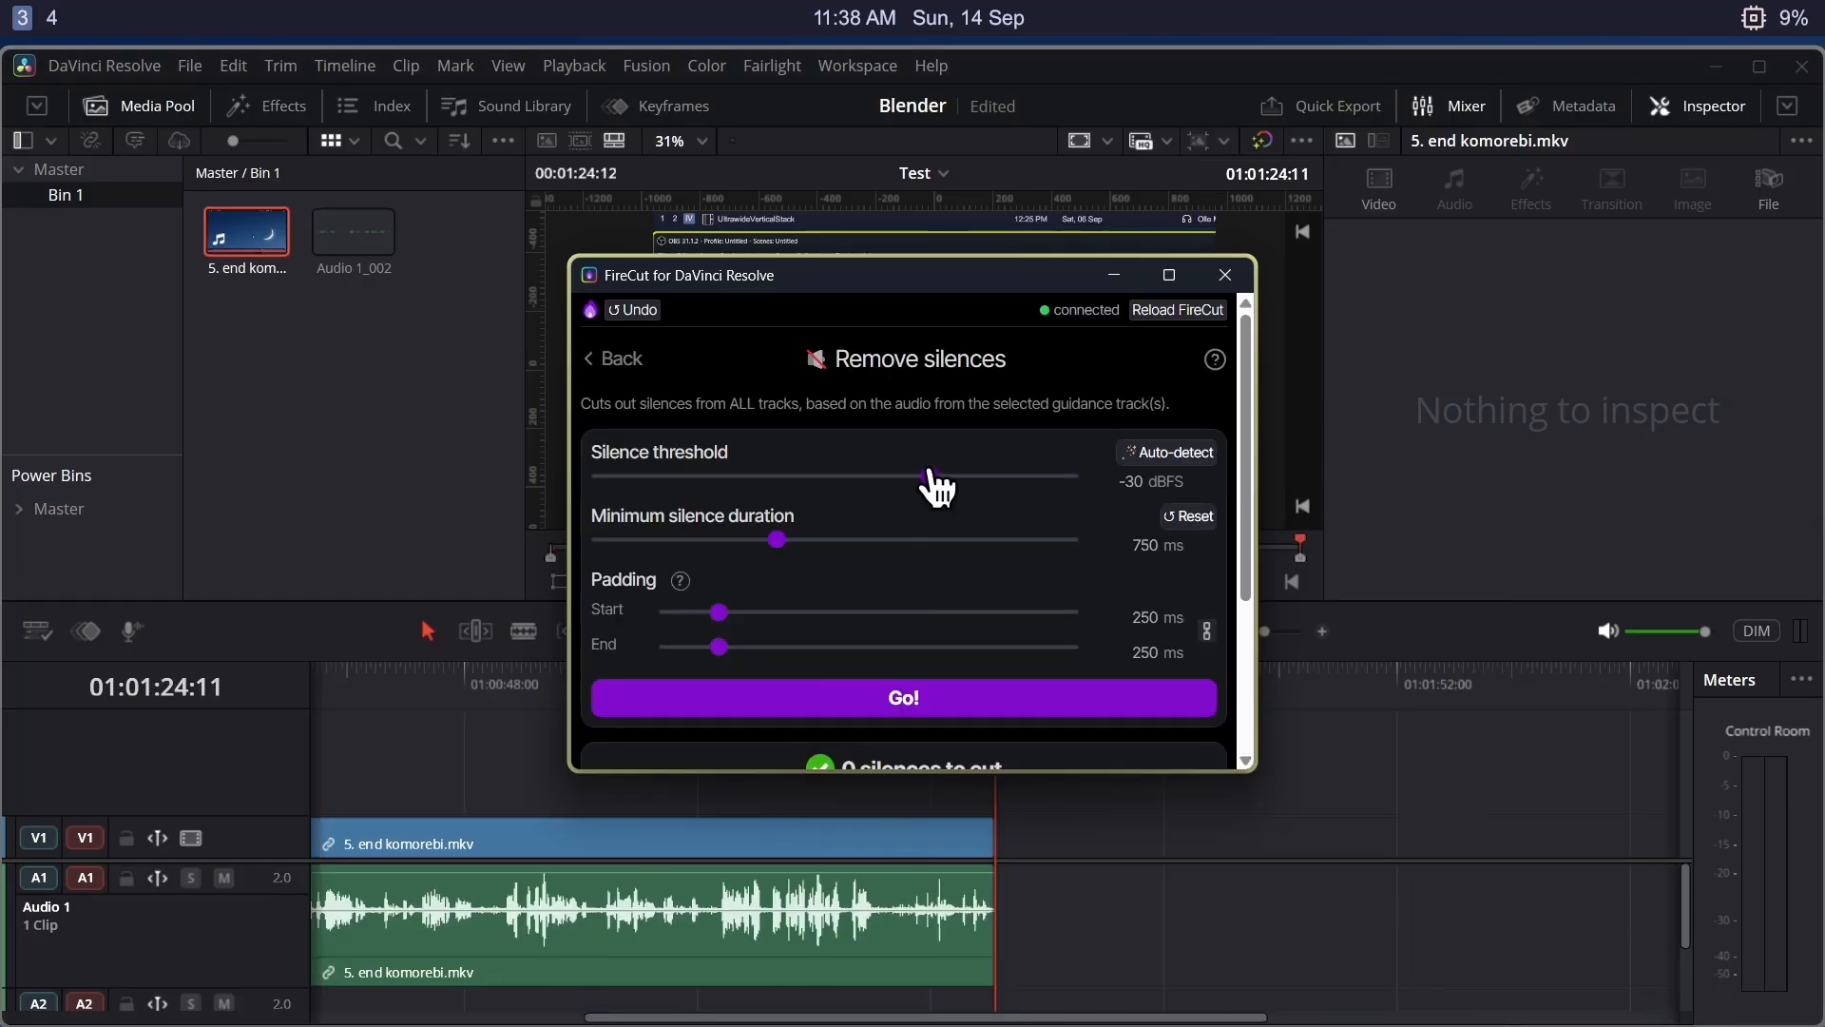
# - Adjust the silence threshold and set the minimum silence duration to 1373 ms with 405 ms padding at start and end
pyautogui.moveTo(937, 485); pyautogui.dragTo(896, 546)
pyautogui.scroll(-2, 945, 751)
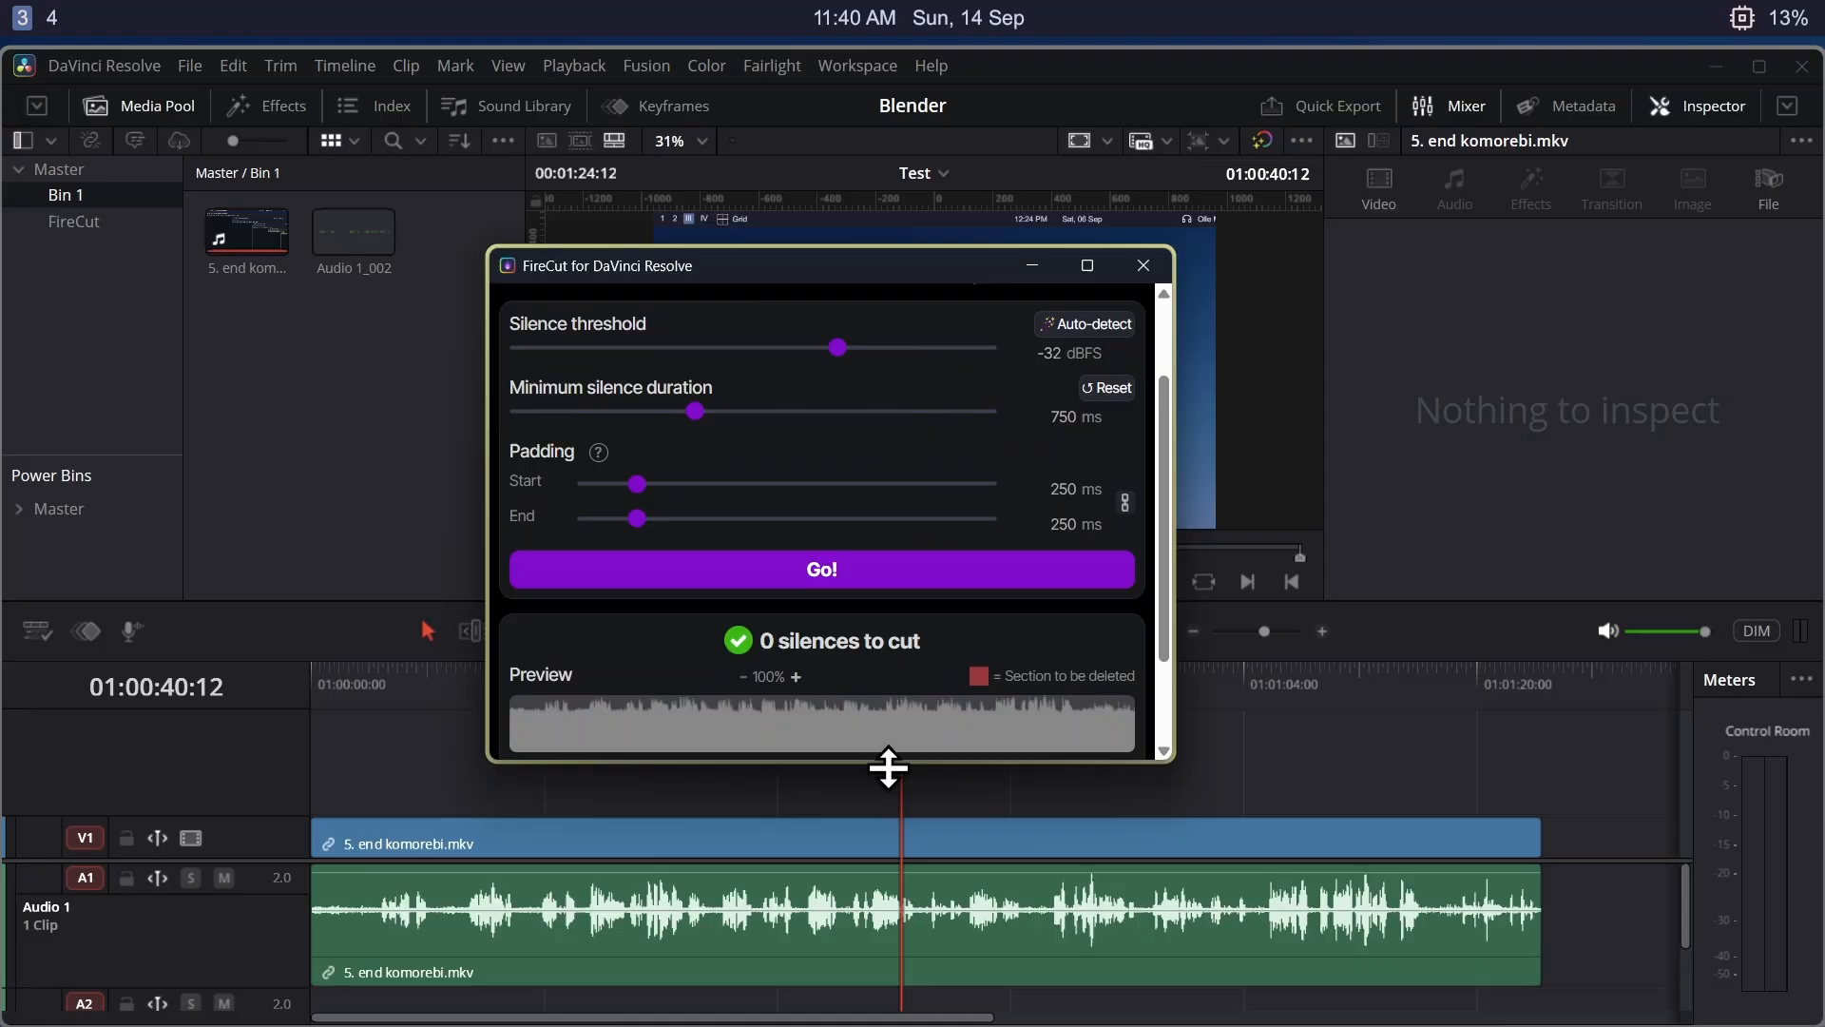
pyautogui.moveTo(888, 652); pyautogui.dragTo(886, 910)
pyautogui.moveTo(856, 370); pyautogui.dragTo(894, 411)
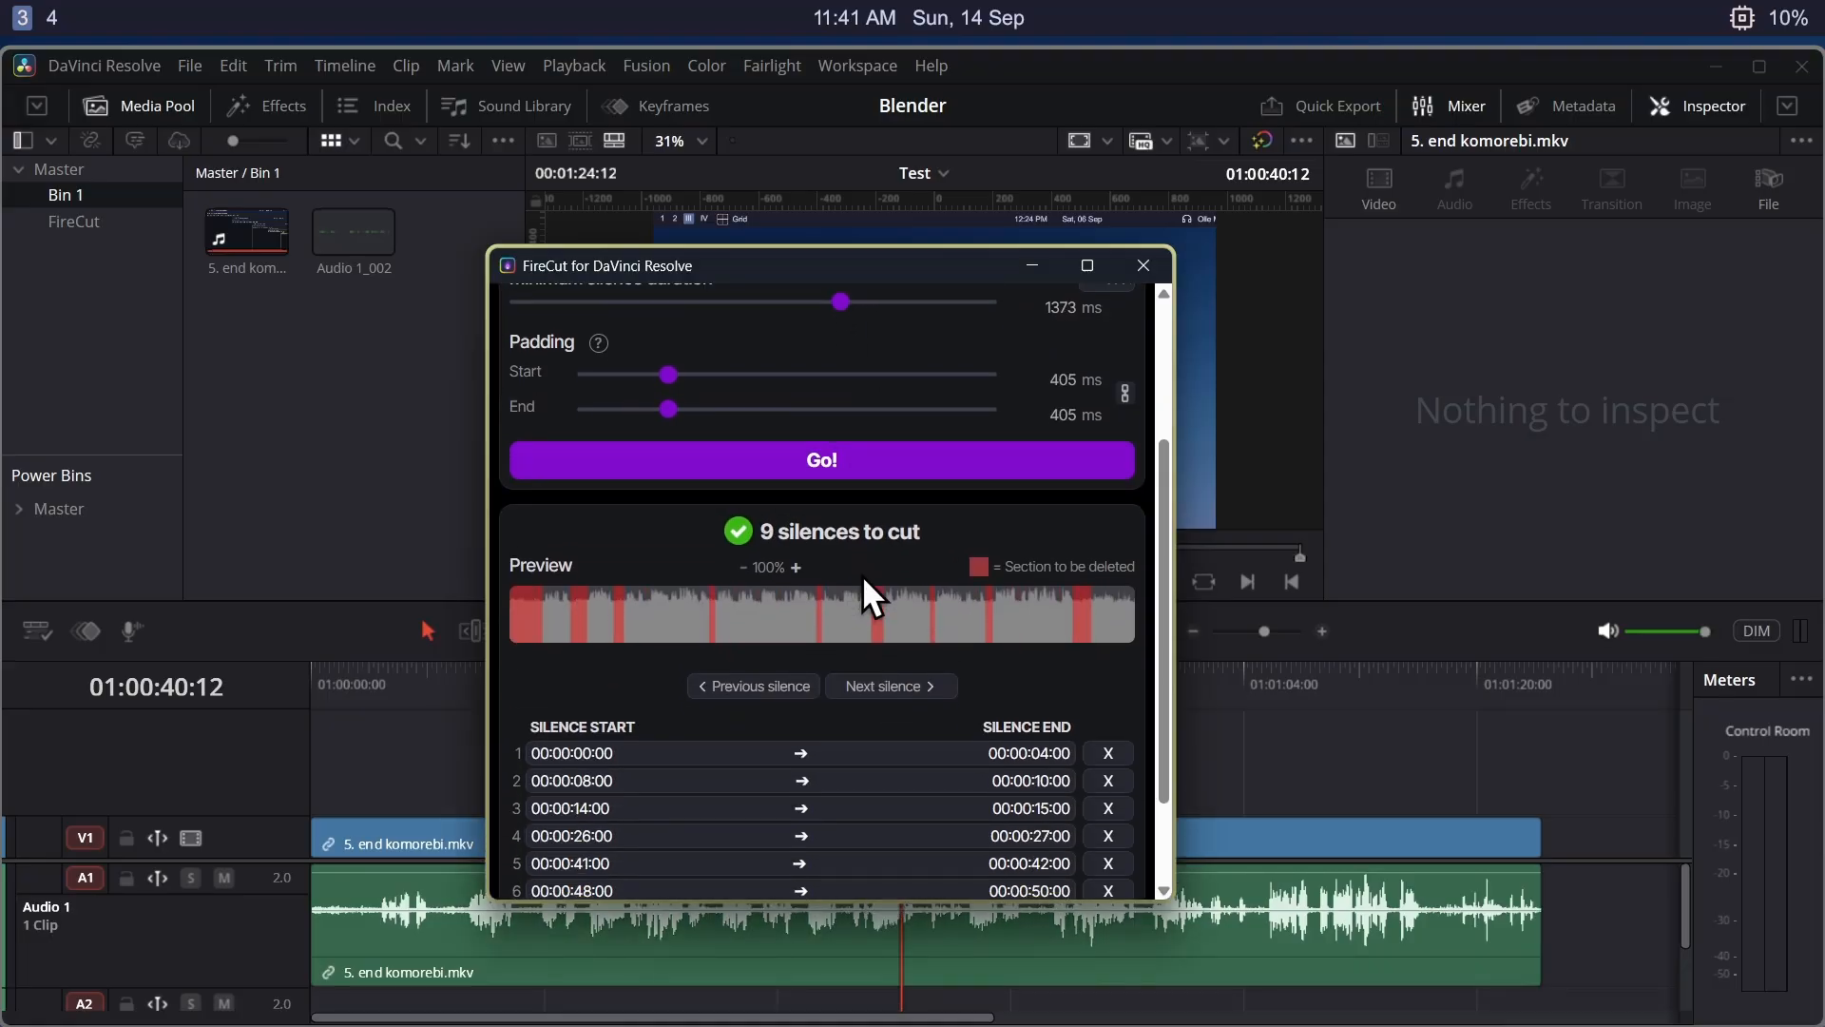
# - Cut all the listed silences out of the sequence and scrub through the resulting timeline
pyautogui.scroll(-2, 863, 580)
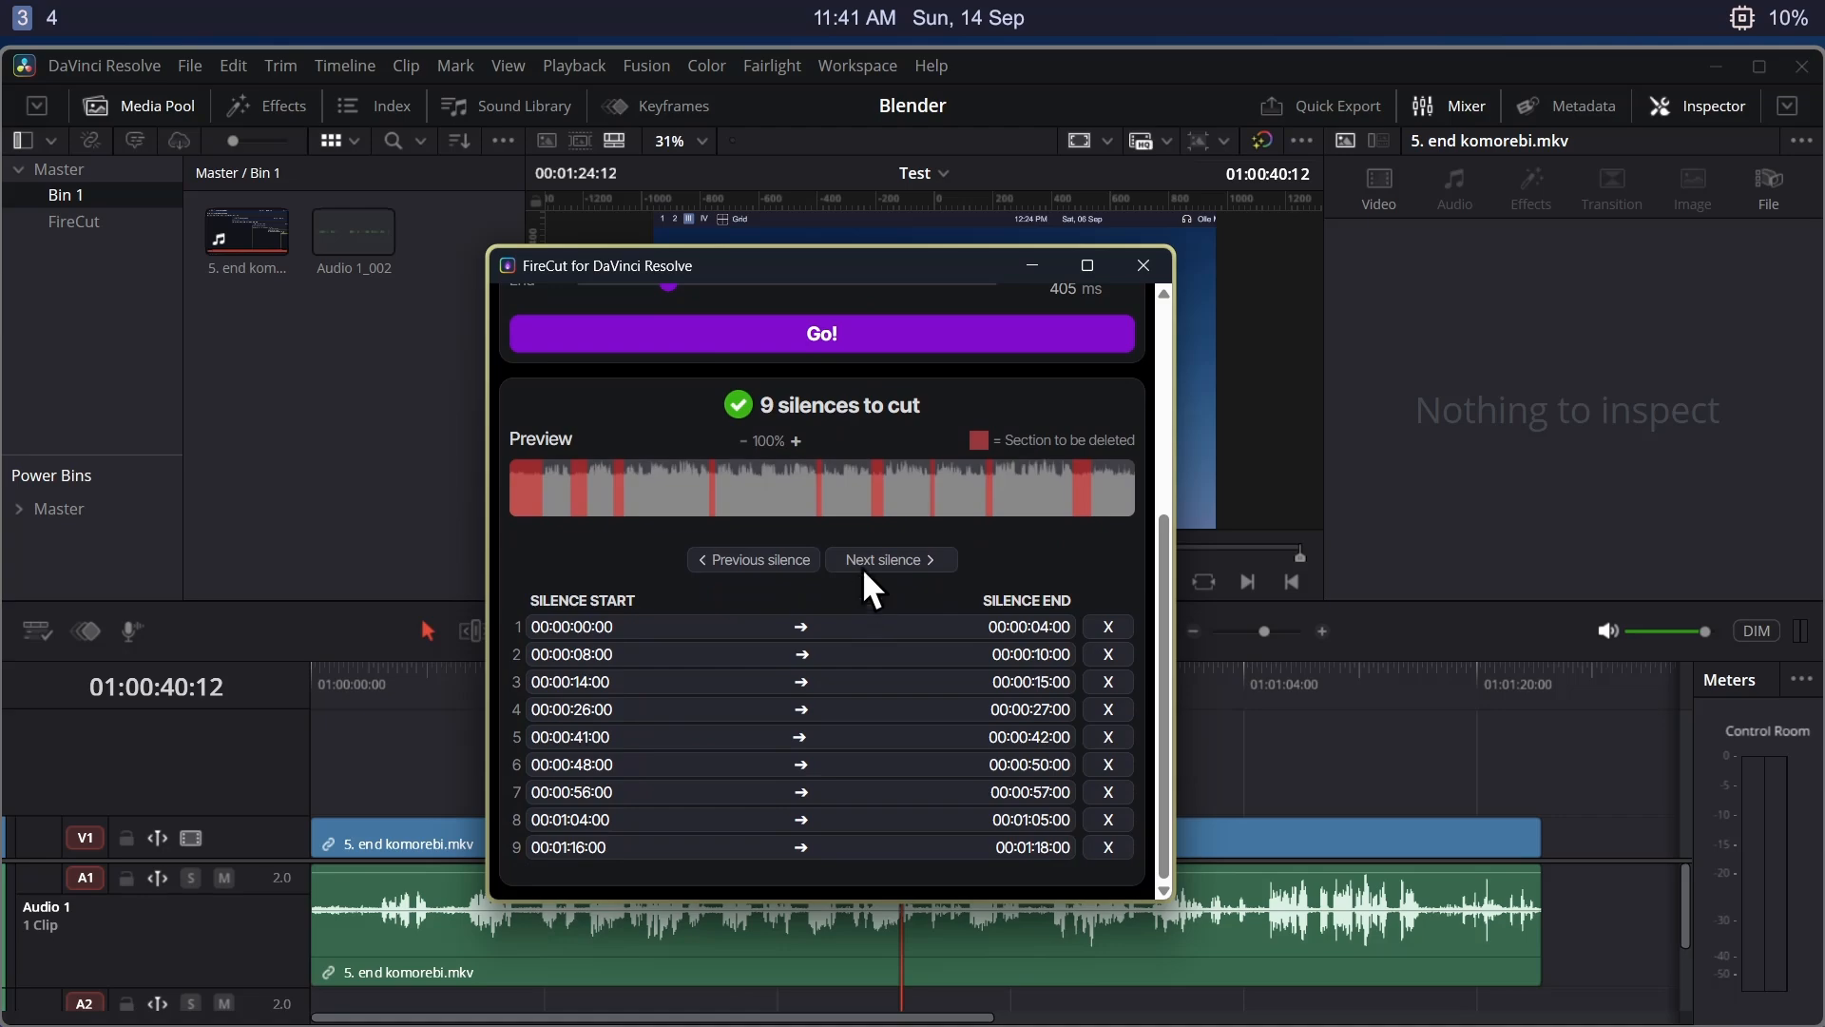
pyautogui.scroll(4, 846, 590)
pyautogui.scroll(-3, 813, 662)
pyautogui.moveTo(814, 272); pyautogui.dragTo(1447, 211)
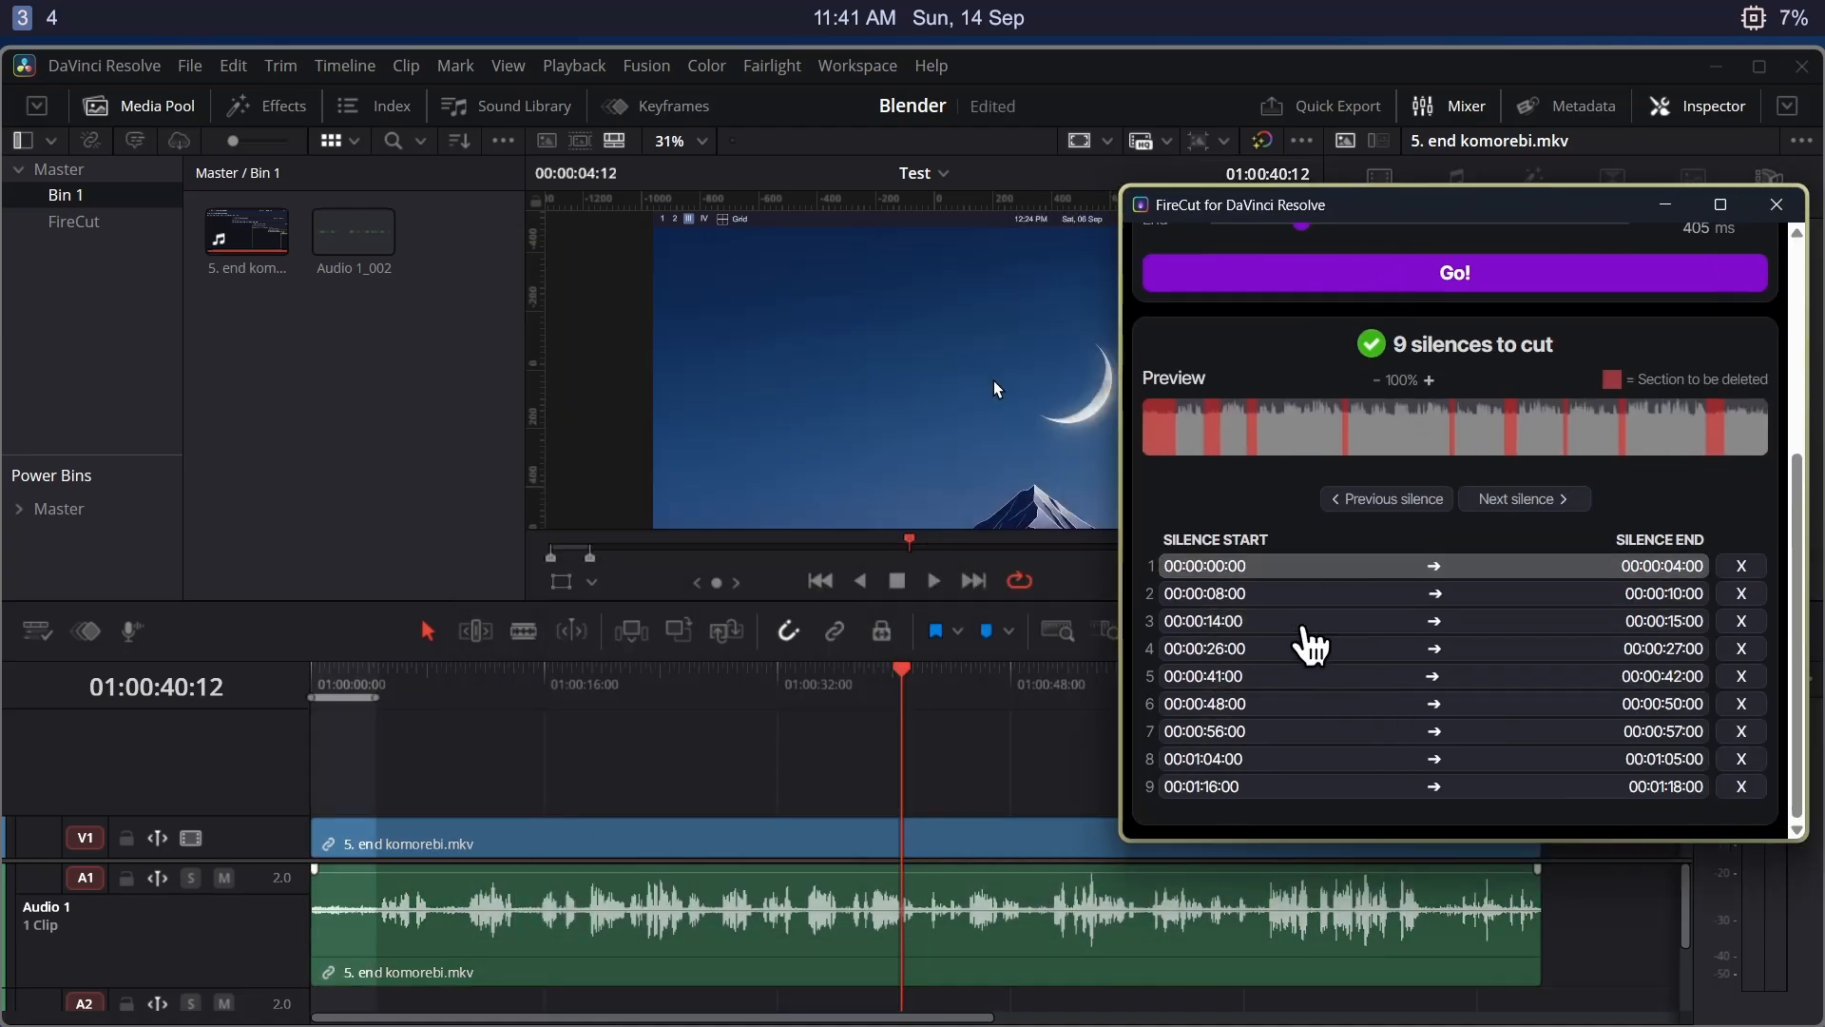
pyautogui.click(1289, 684)
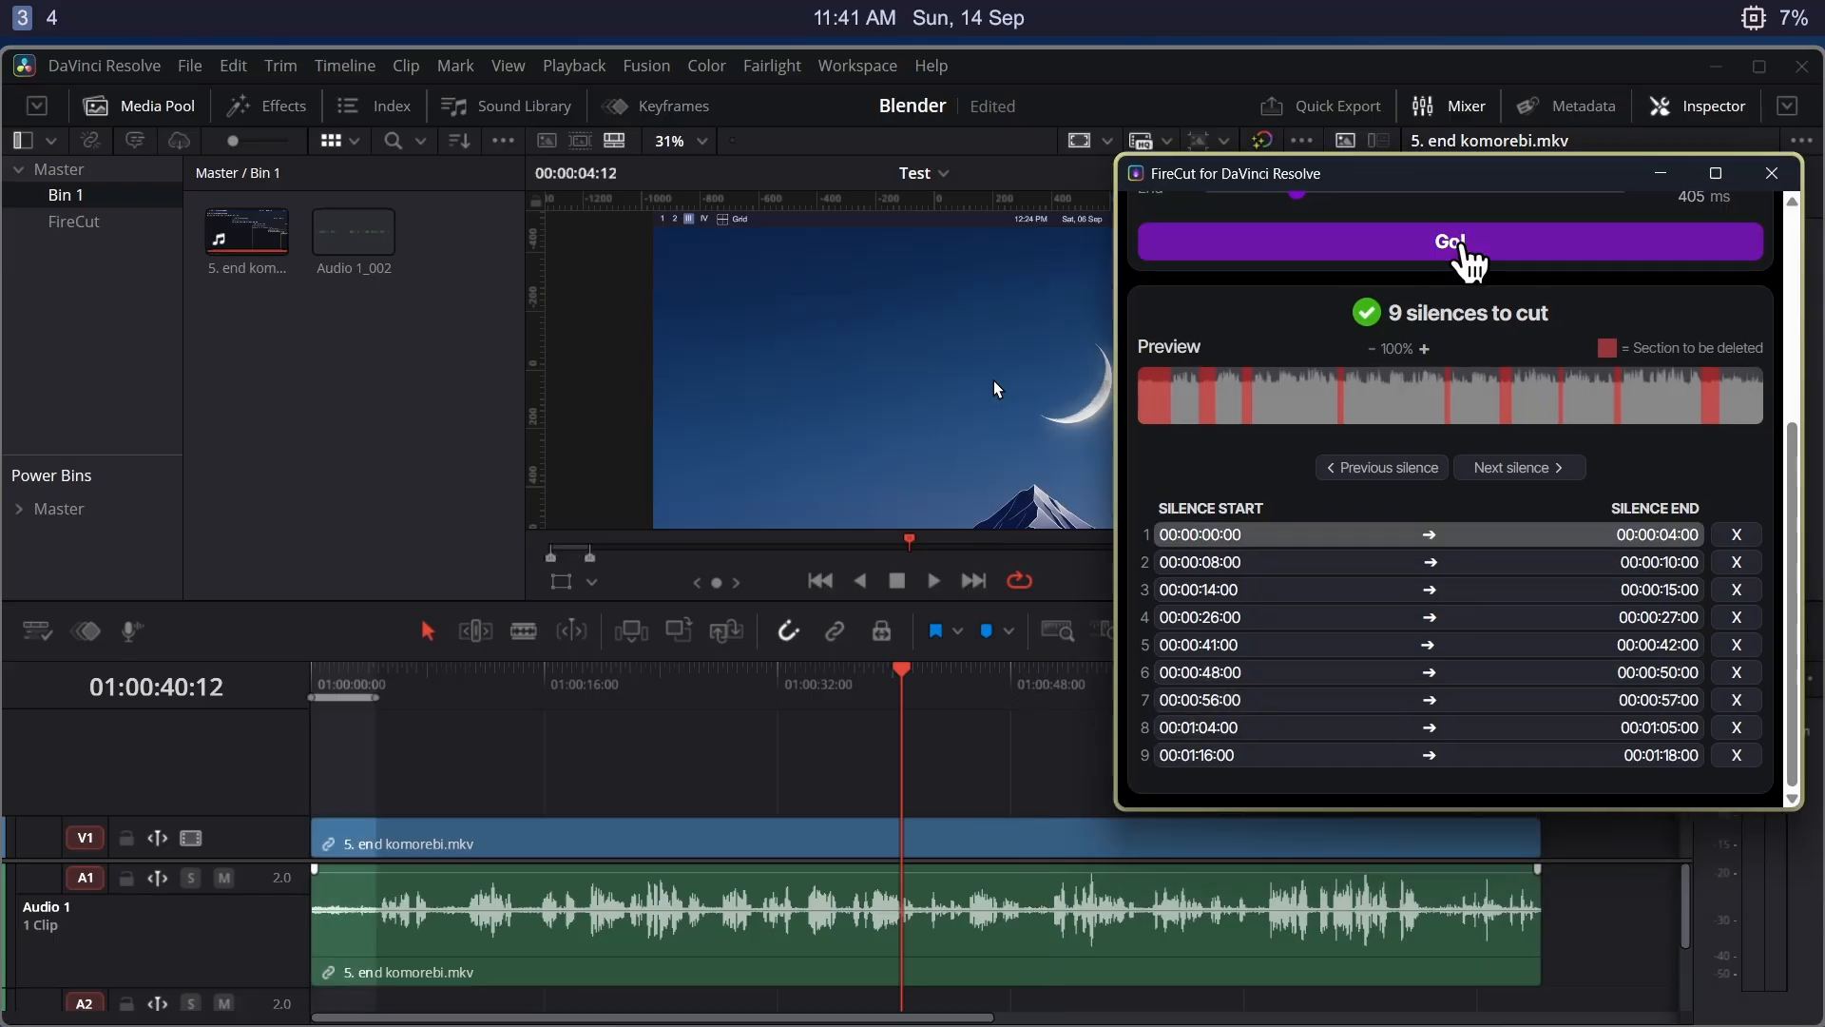
pyautogui.click(1471, 262)
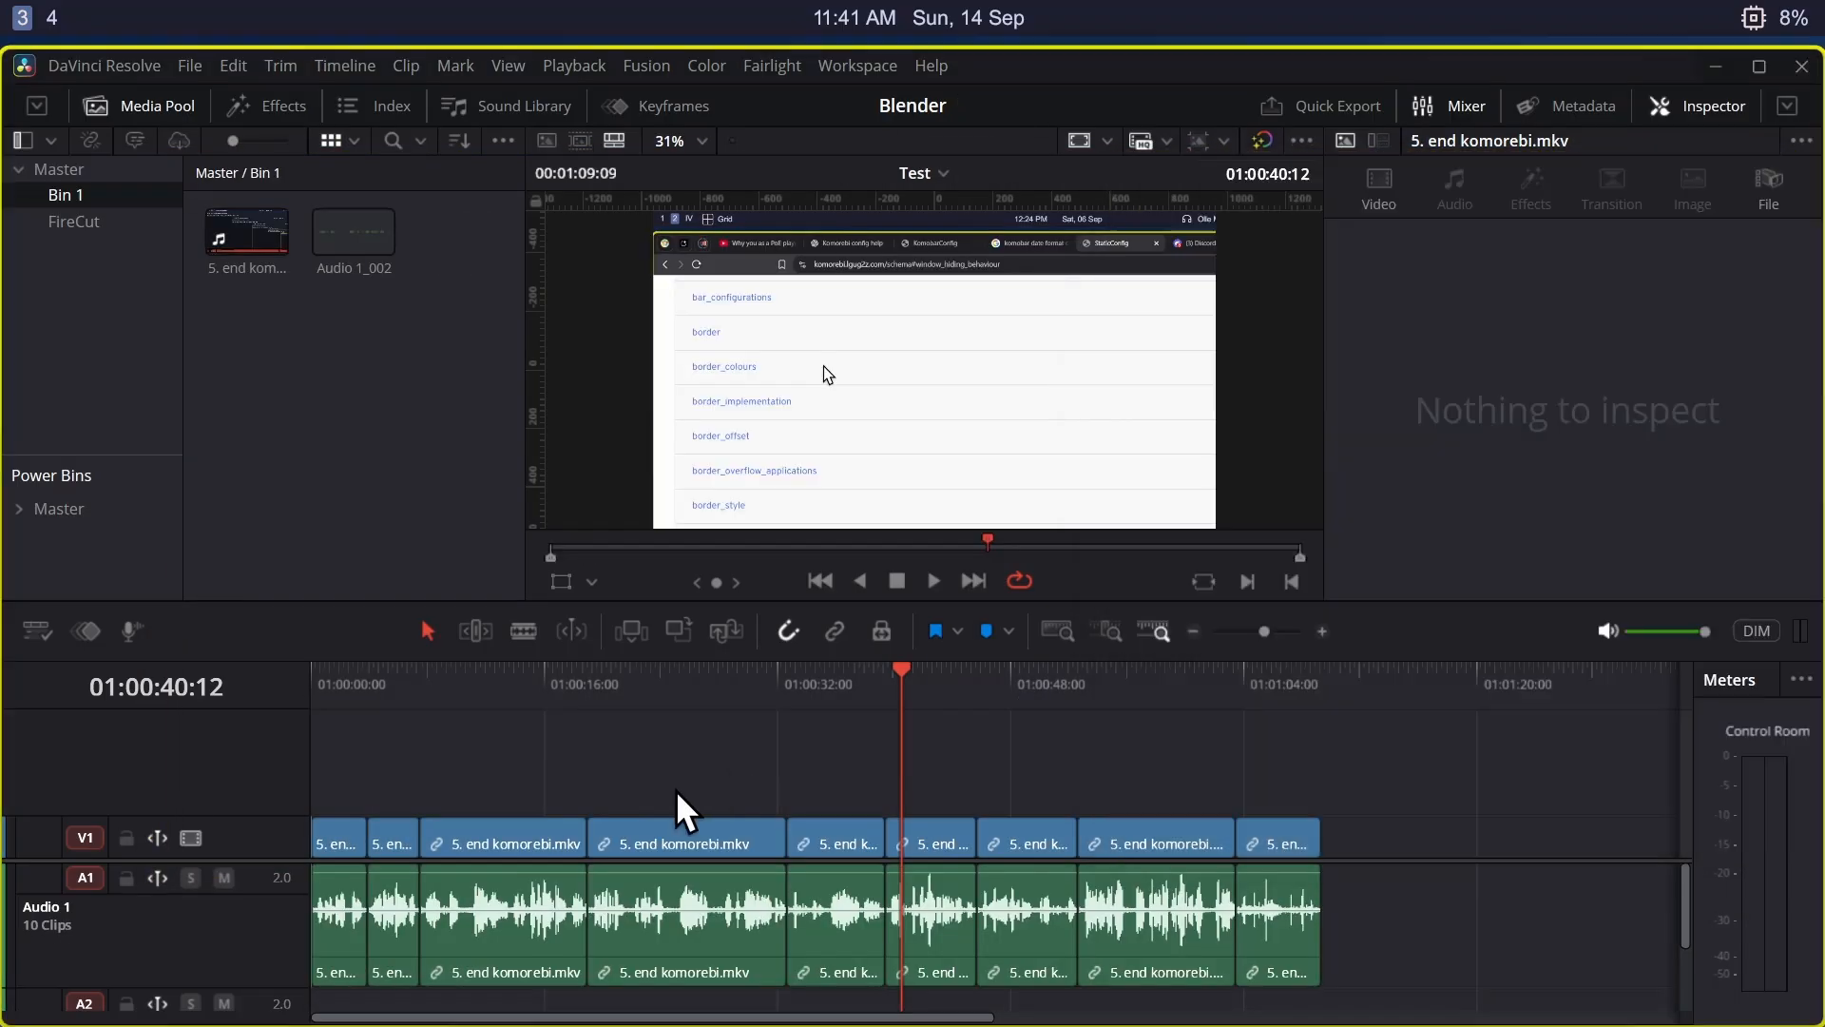
pyautogui.moveTo(367, 677); pyautogui.dragTo(1175, 776)
# - Strip the silences from the 5. end komorebi.mkv clip with the built-in Remove Silence: threshold -17 dB, pre head 8, post tail 3, minimum to strip 22 frames
pyautogui.moveTo(1061, 807); pyautogui.dragTo(785, 760)
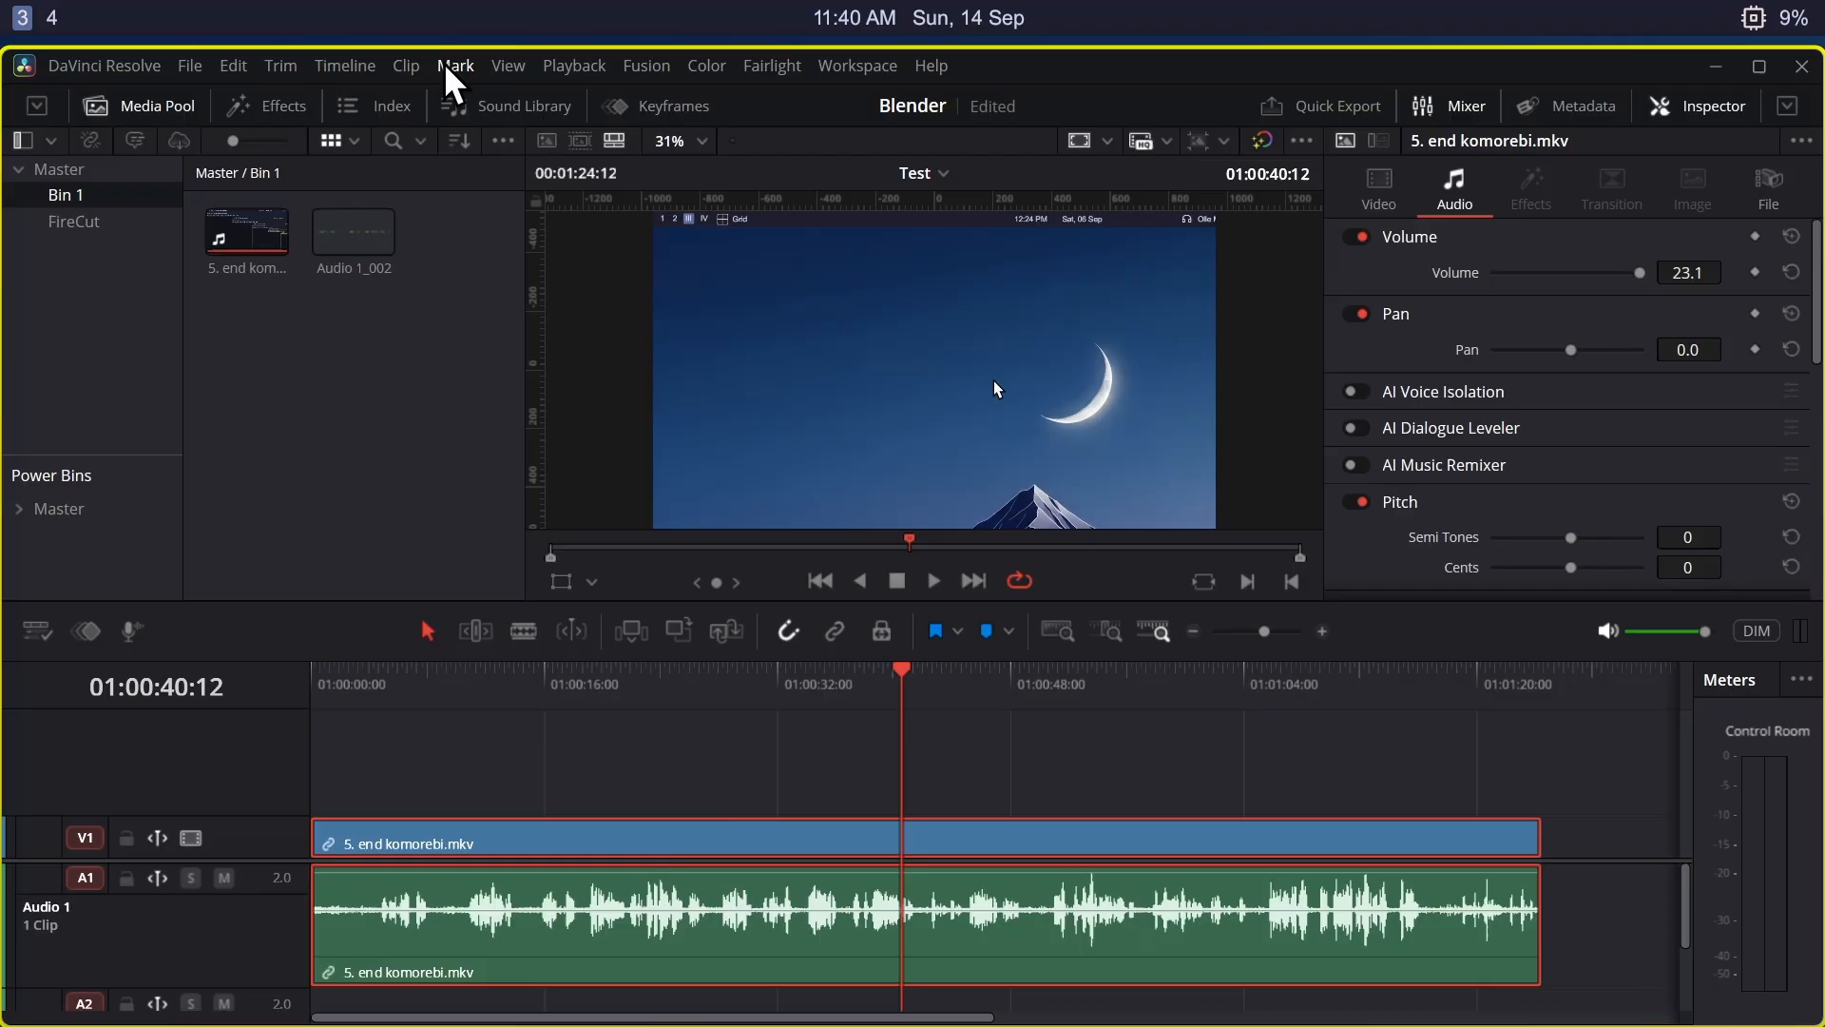
pyautogui.click(406, 65)
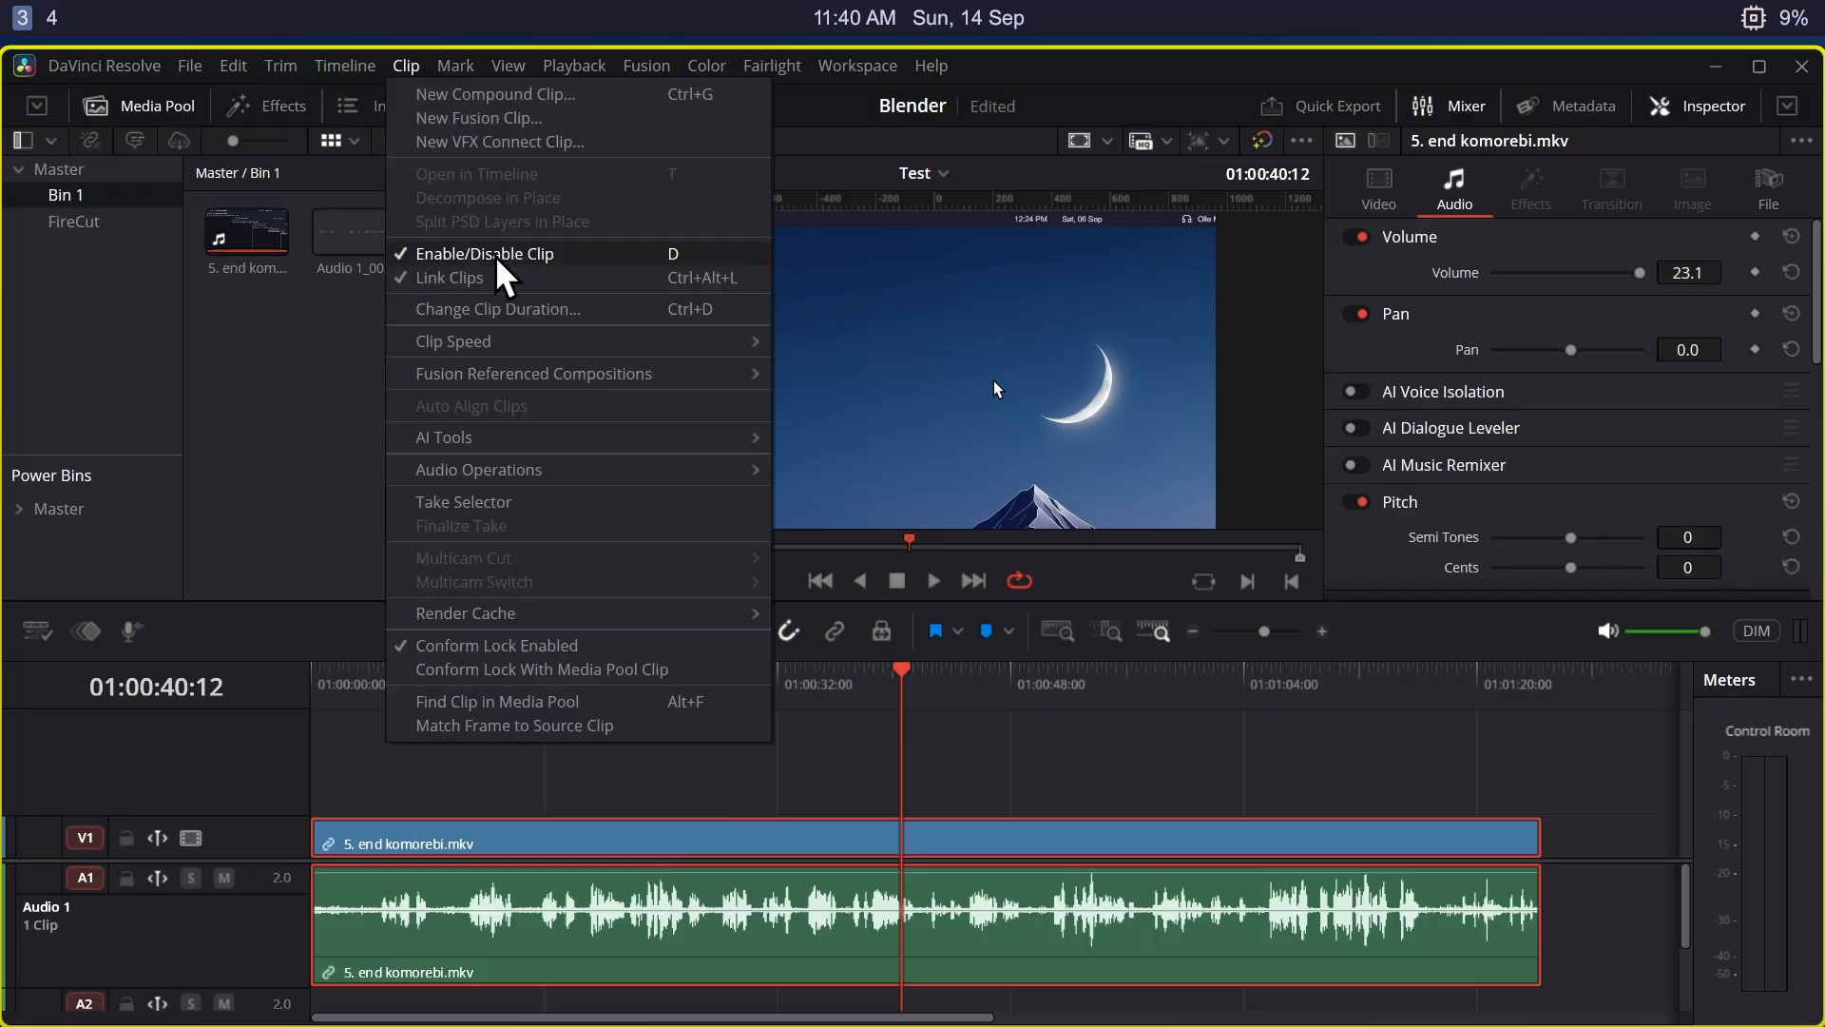
pyautogui.moveTo(537, 475)
pyautogui.click(914, 498)
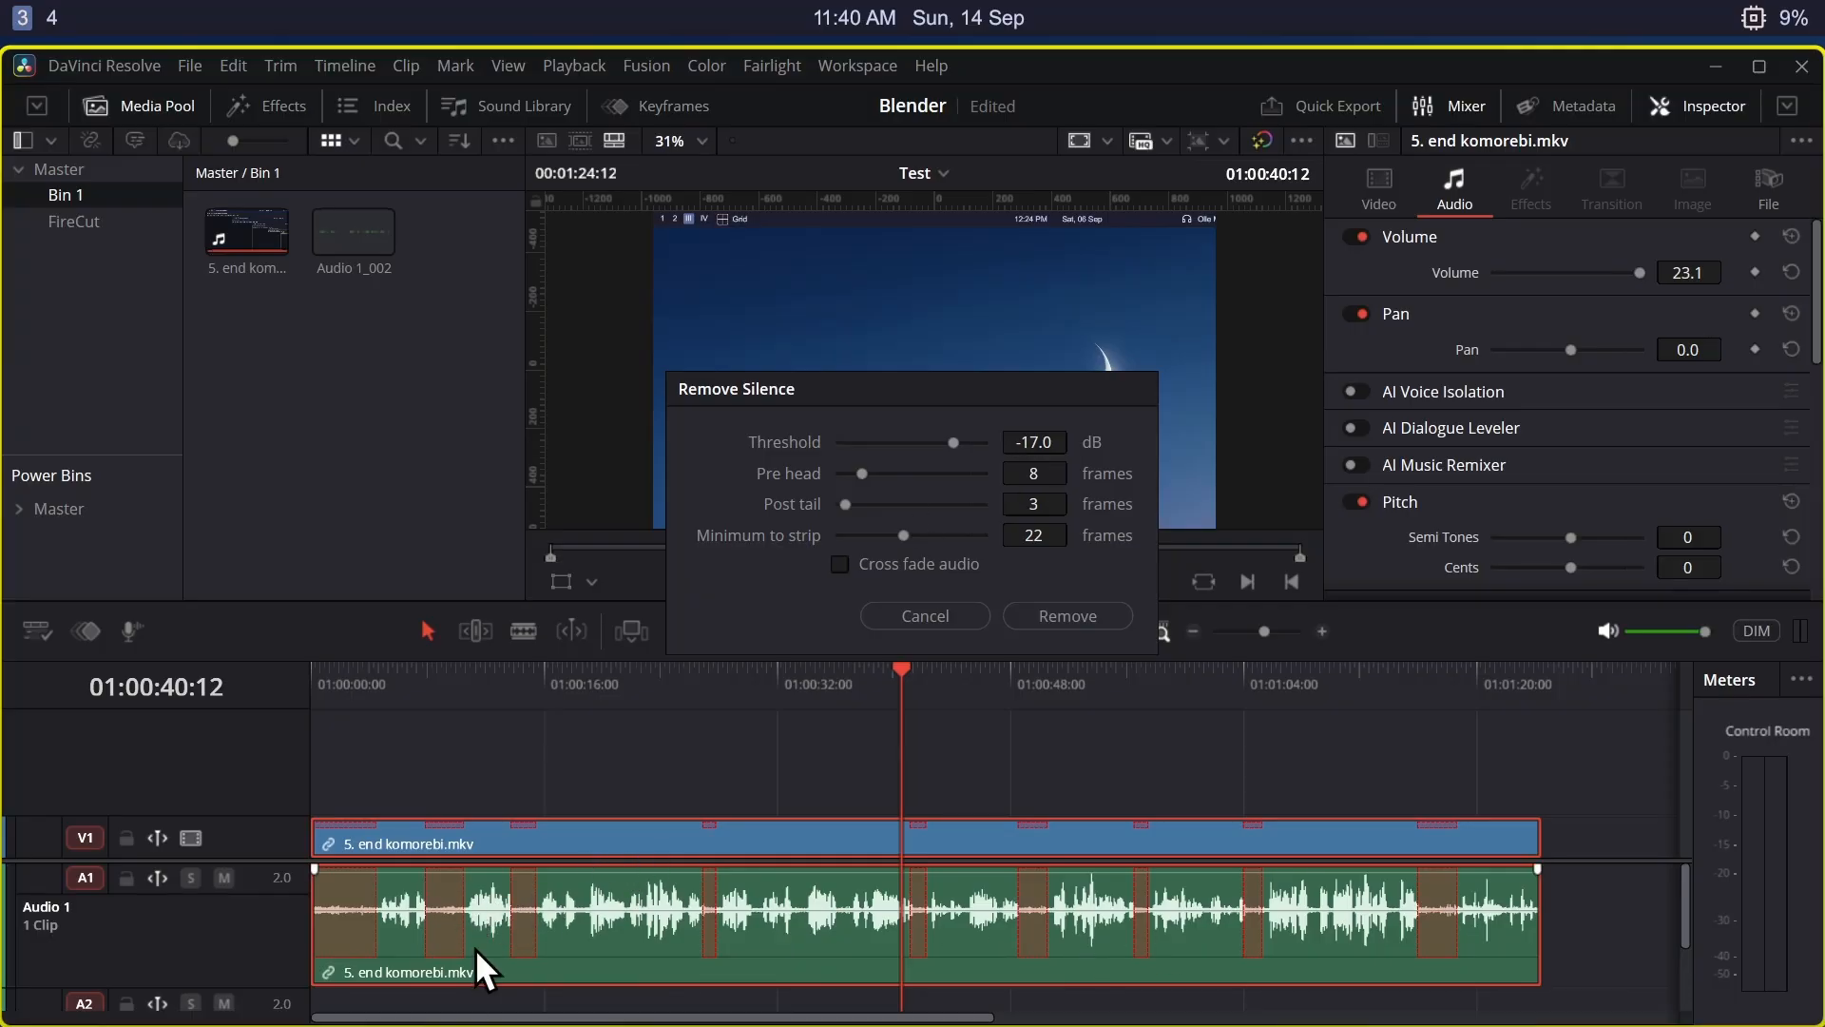
pyautogui.click(1067, 616)
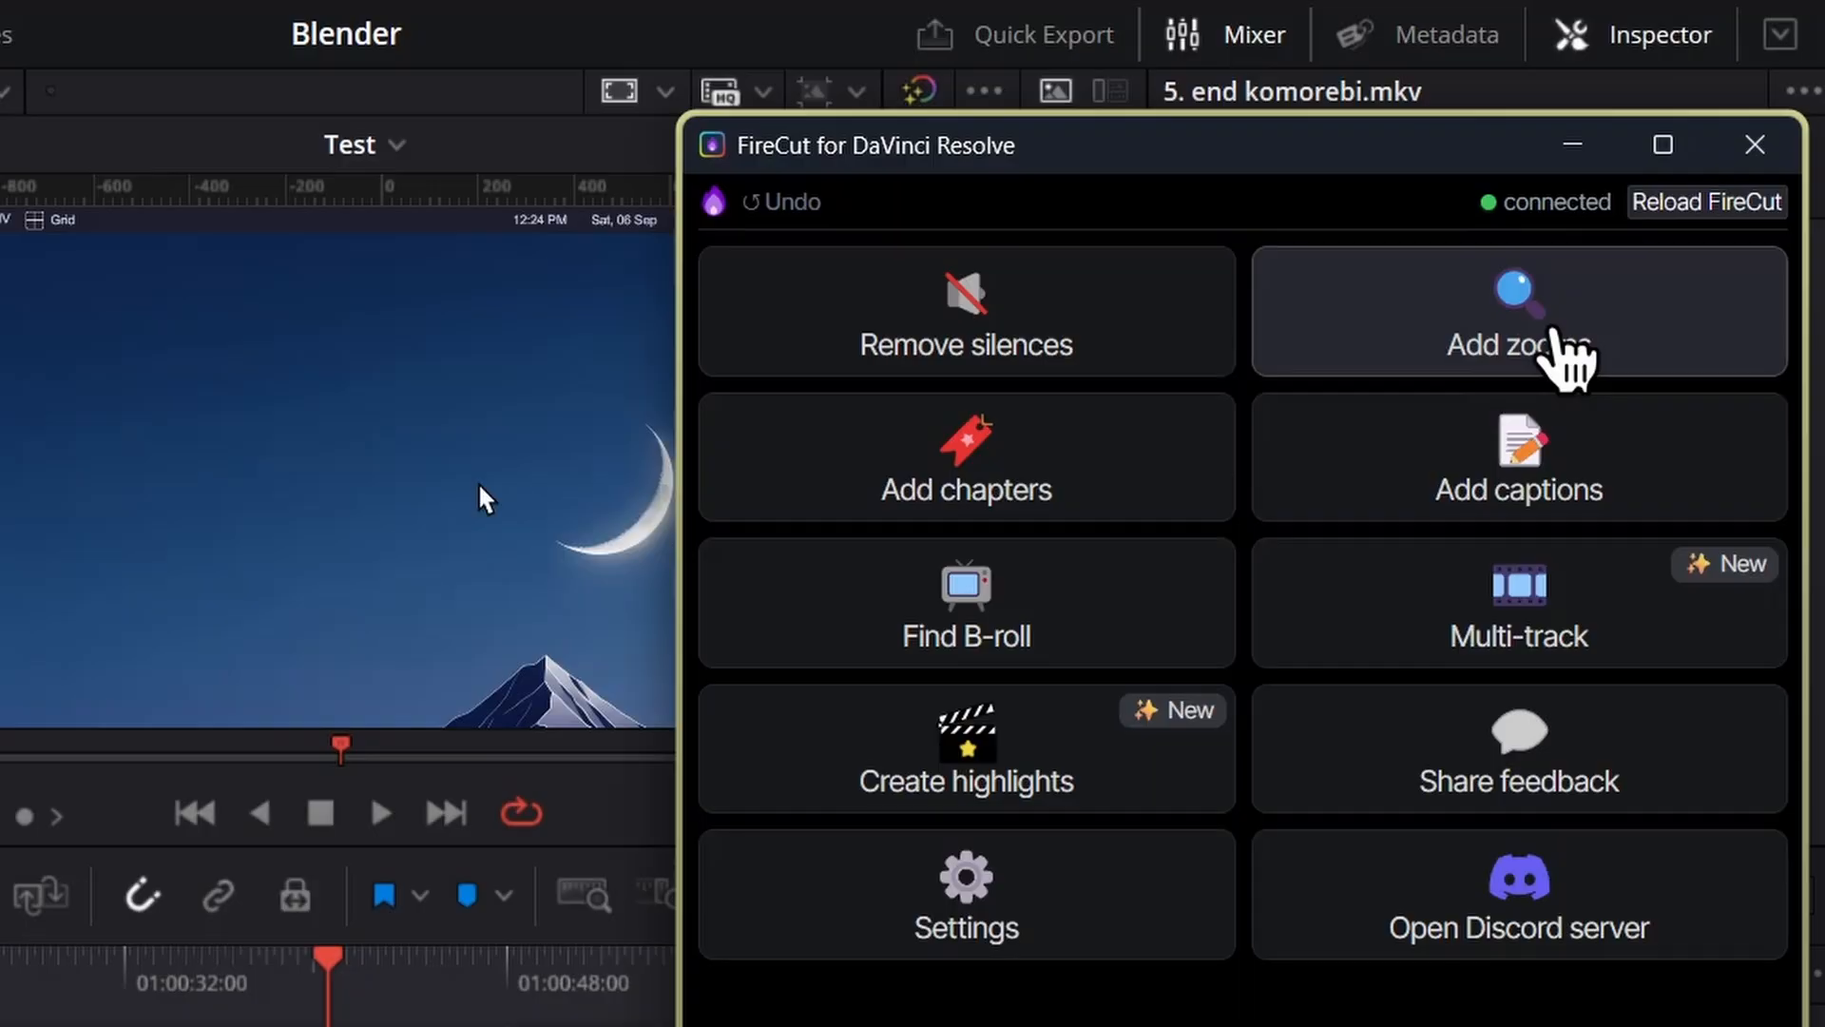
# - Add very frequent zooms to the full sequence at scale 135, with a 0.35-second zoom-in and a 0.75-second zoom-out
pyautogui.click(1559, 338)
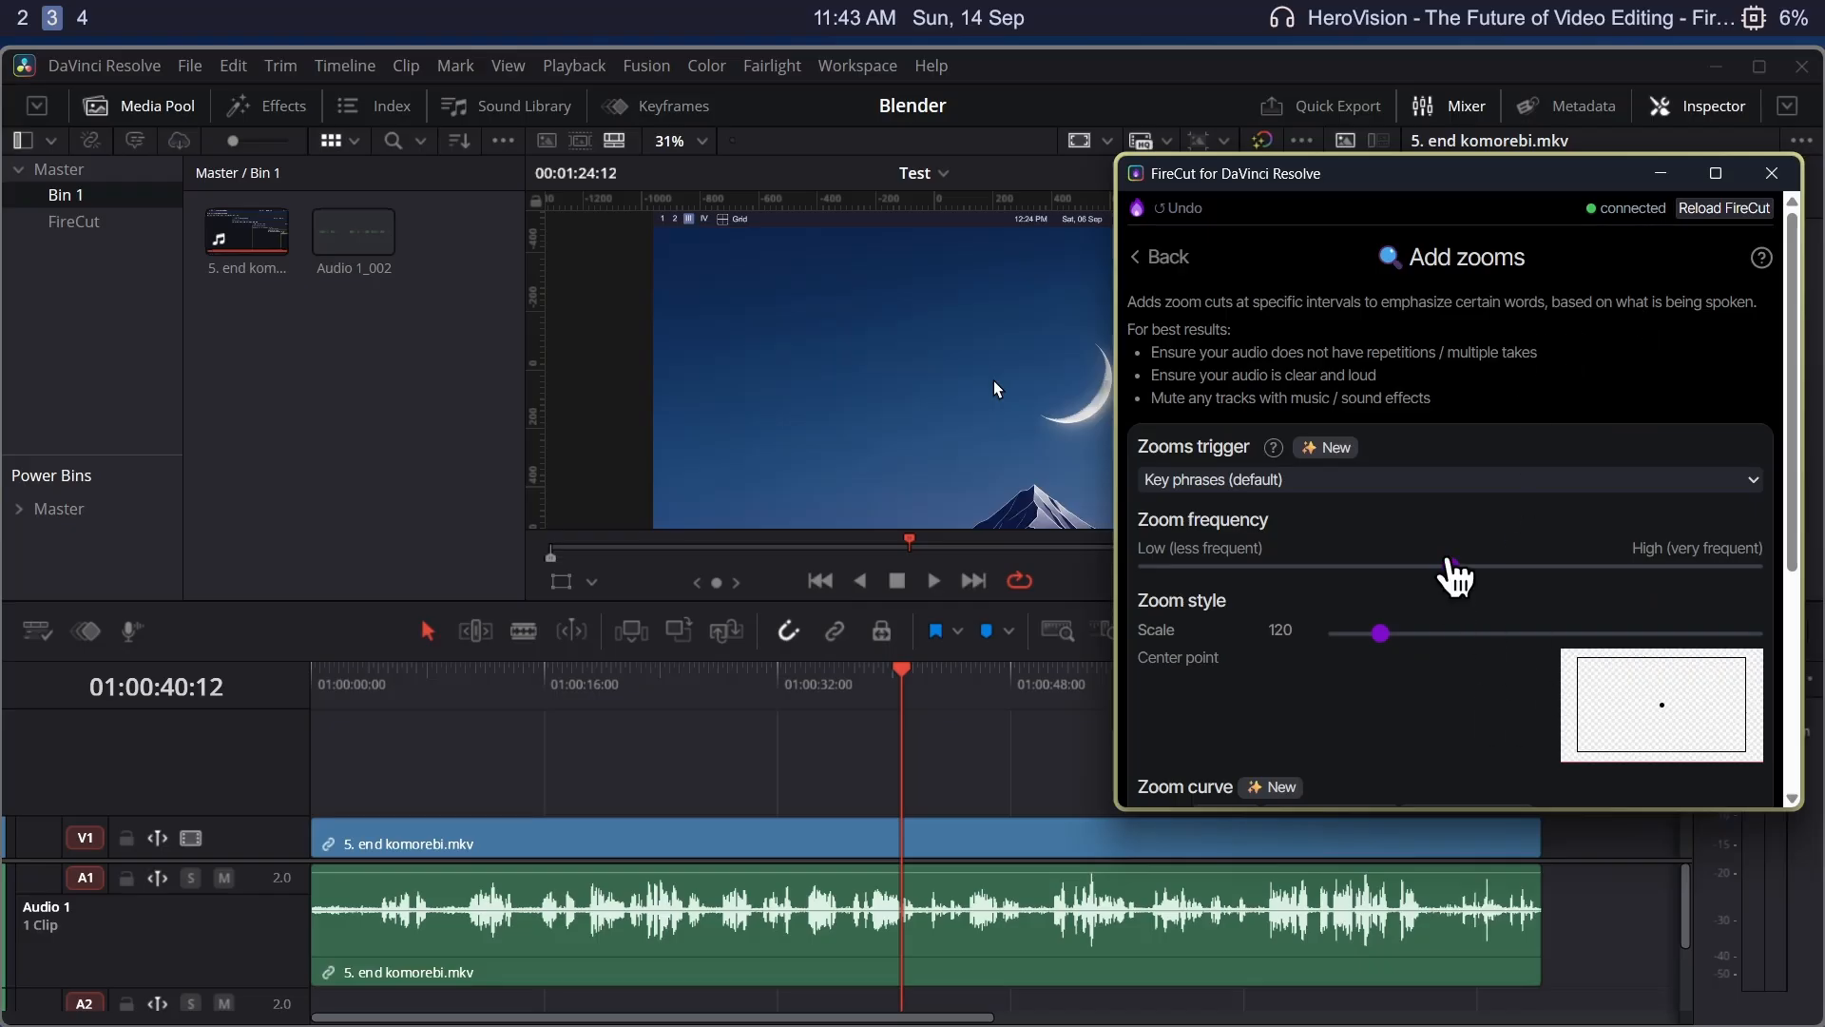
pyautogui.moveTo(1452, 565); pyautogui.dragTo(1513, 570)
pyautogui.moveTo(1403, 628)
pyautogui.mouseDown()
pyautogui.moveTo(1424, 634)
pyautogui.moveTo(1387, 634)
pyautogui.moveTo(1437, 634)
pyautogui.moveTo(1415, 637)
pyautogui.mouseUp()
pyautogui.scroll(-4, 1511, 627)
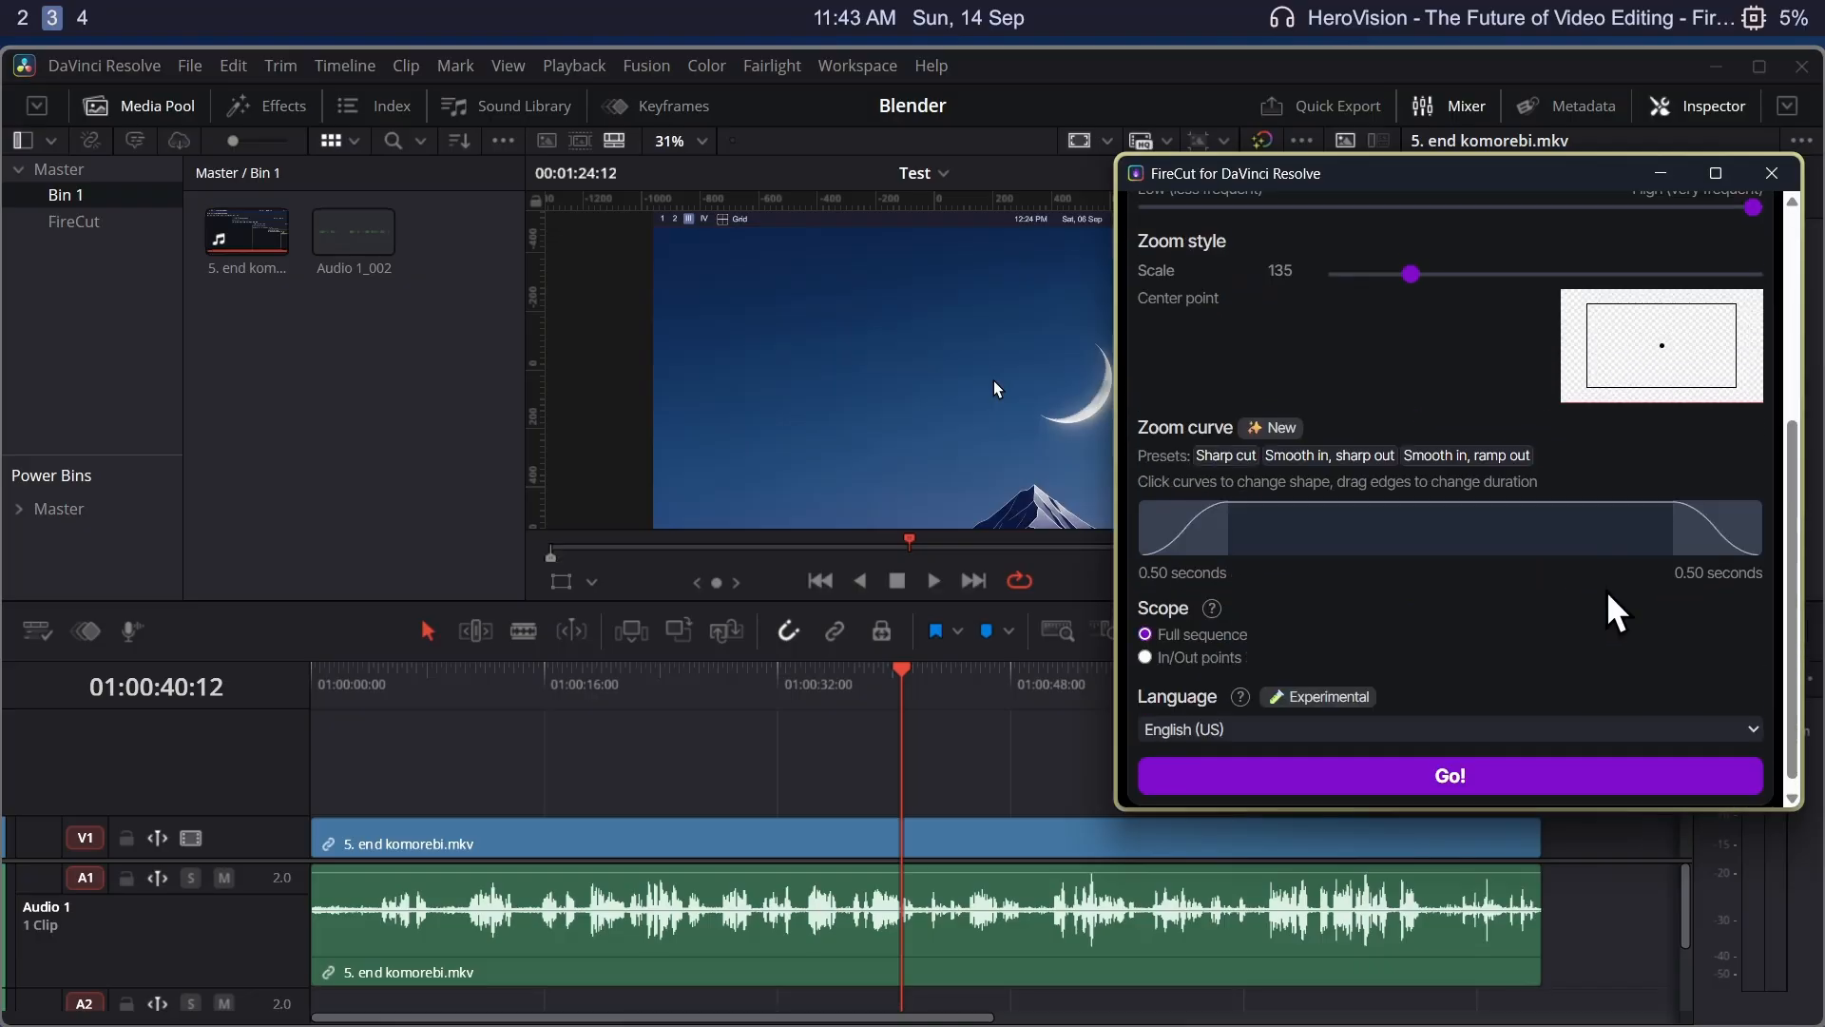
pyautogui.moveTo(1227, 516); pyautogui.dragTo(1262, 522)
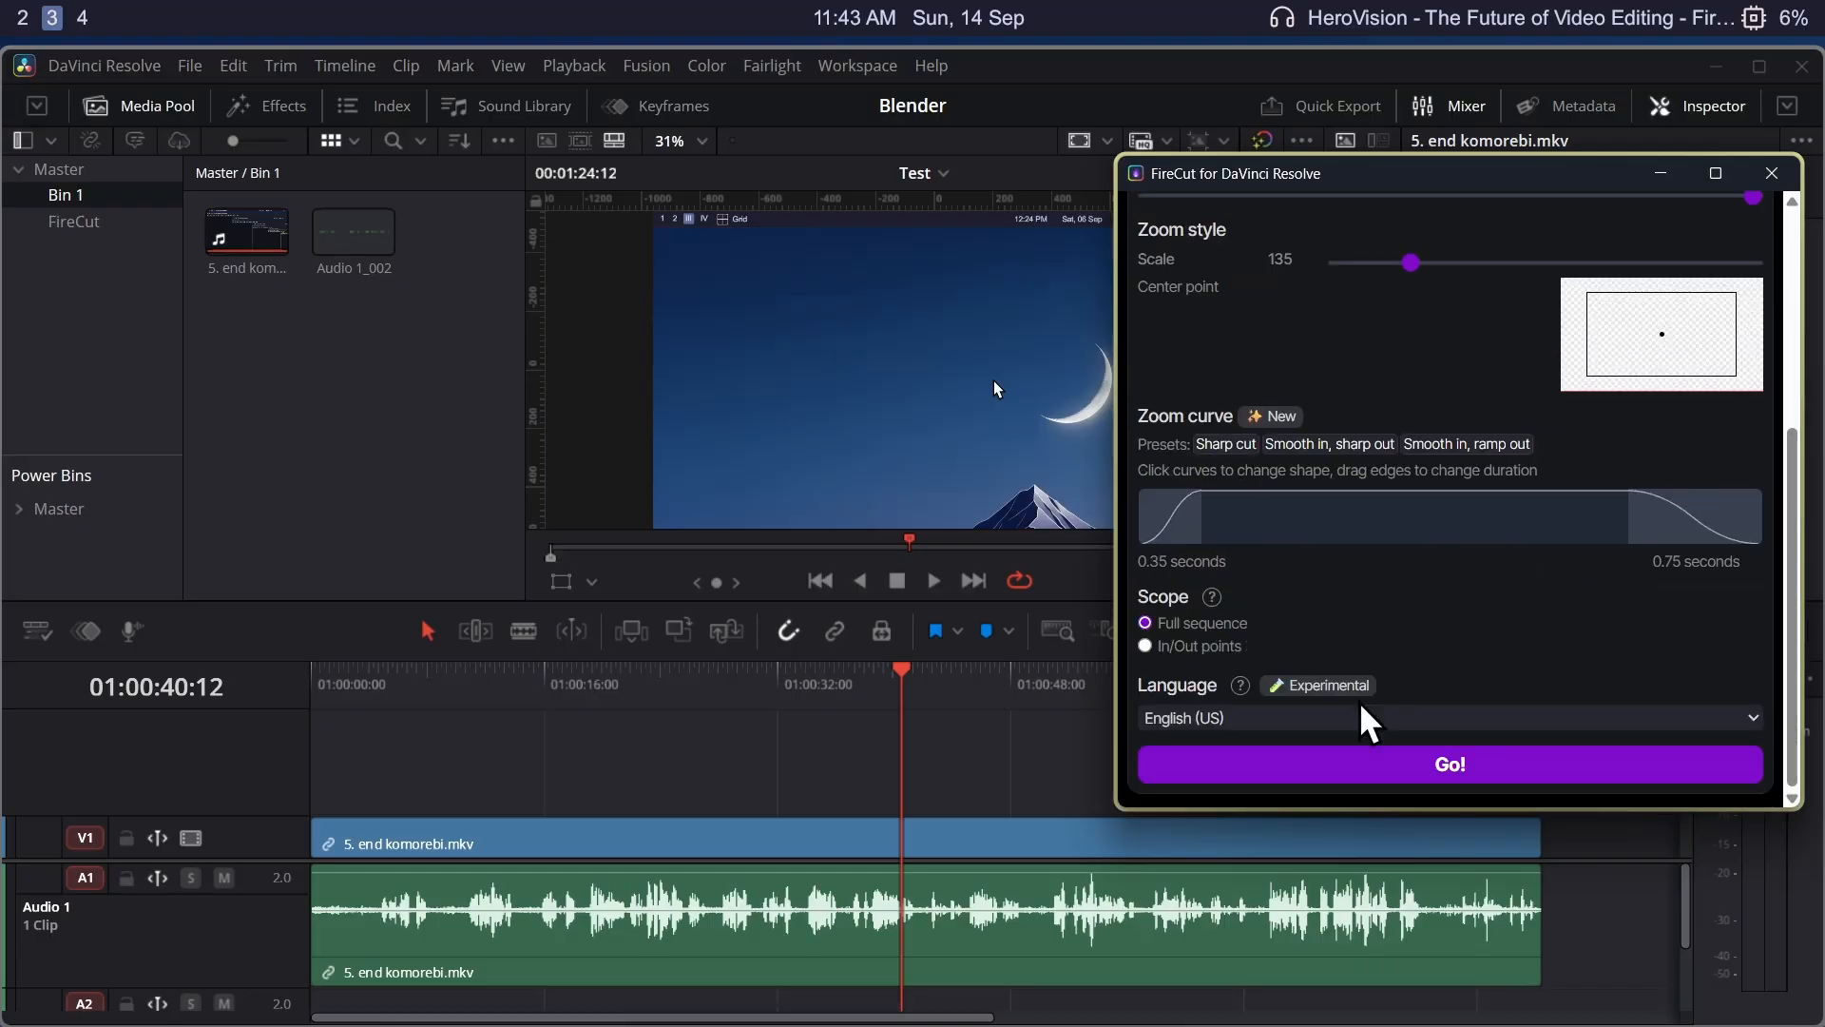
pyautogui.click(1369, 761)
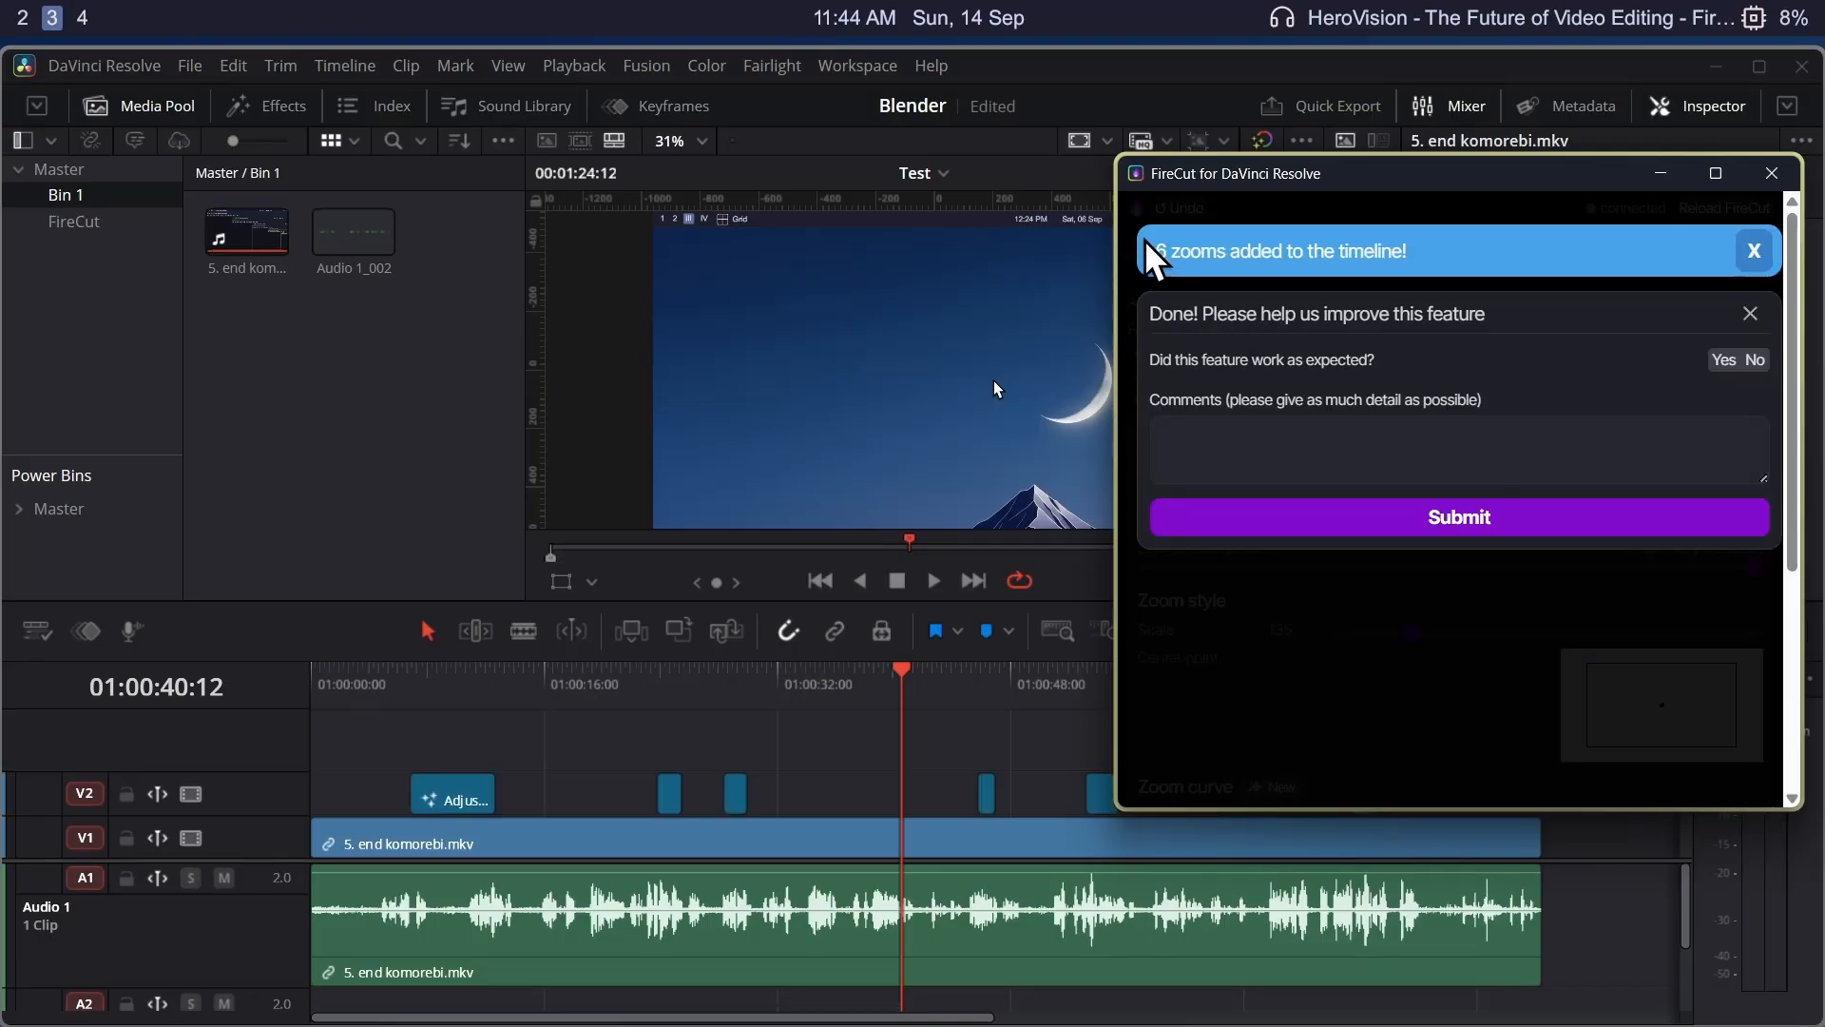
# - Play back the timeline from the second zoom adjustment clip to check the added zooms
pyautogui.moveTo(1153, 247); pyautogui.dragTo(1326, 249)
pyautogui.click(656, 680)
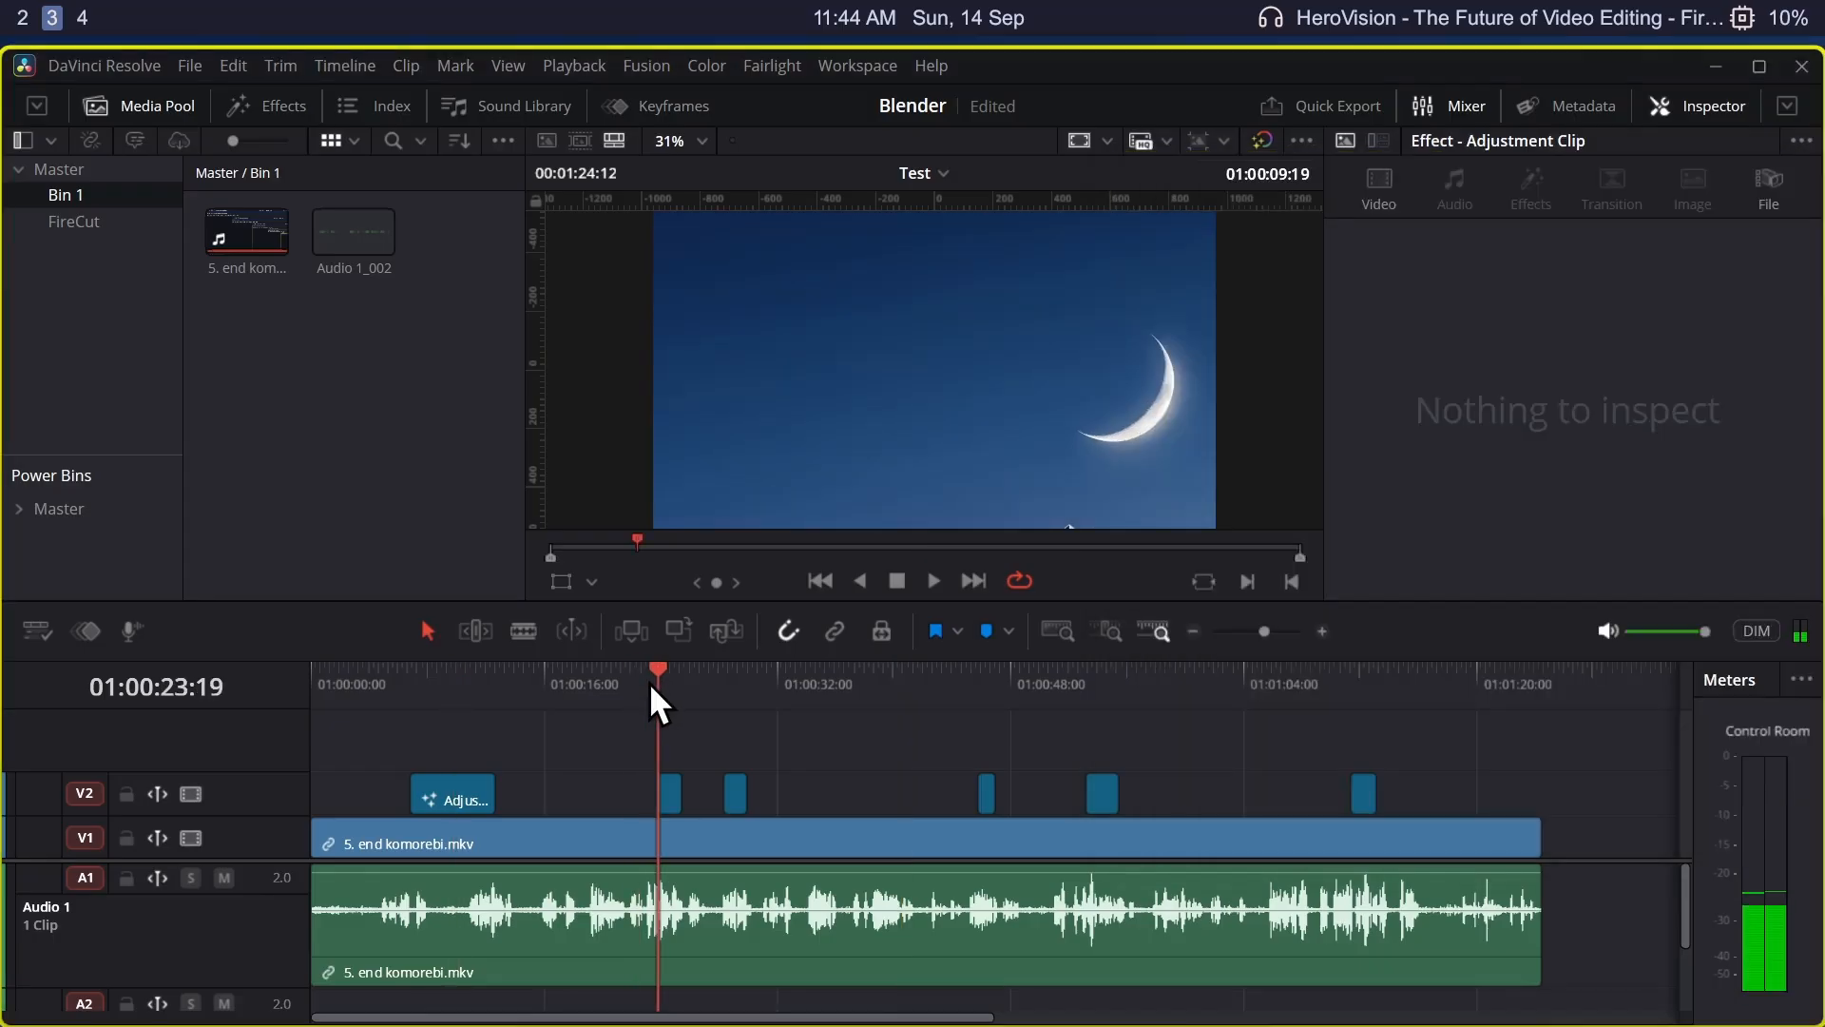
pyautogui.press('space')
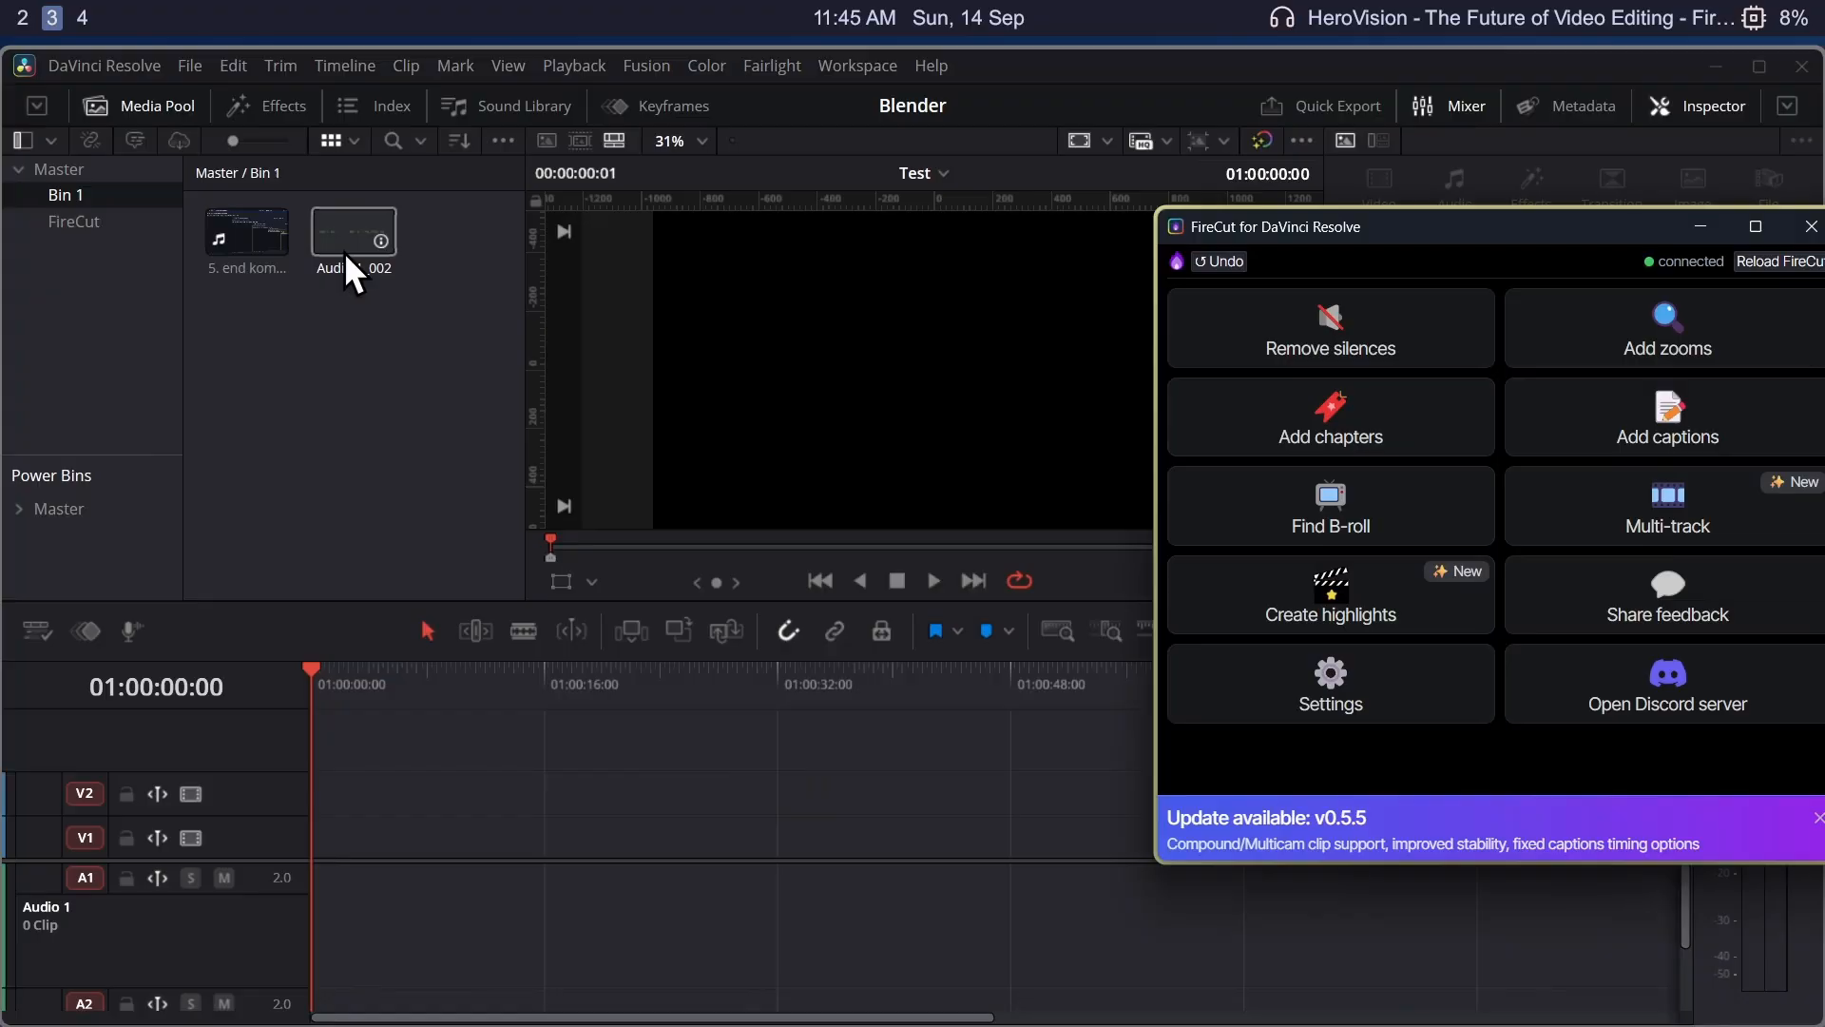
# - Place Audio 1_002 at the start of the audio track and find automatic Storyblocks B-roll for the full sequence
pyautogui.moveTo(344, 253); pyautogui.dragTo(342, 926)
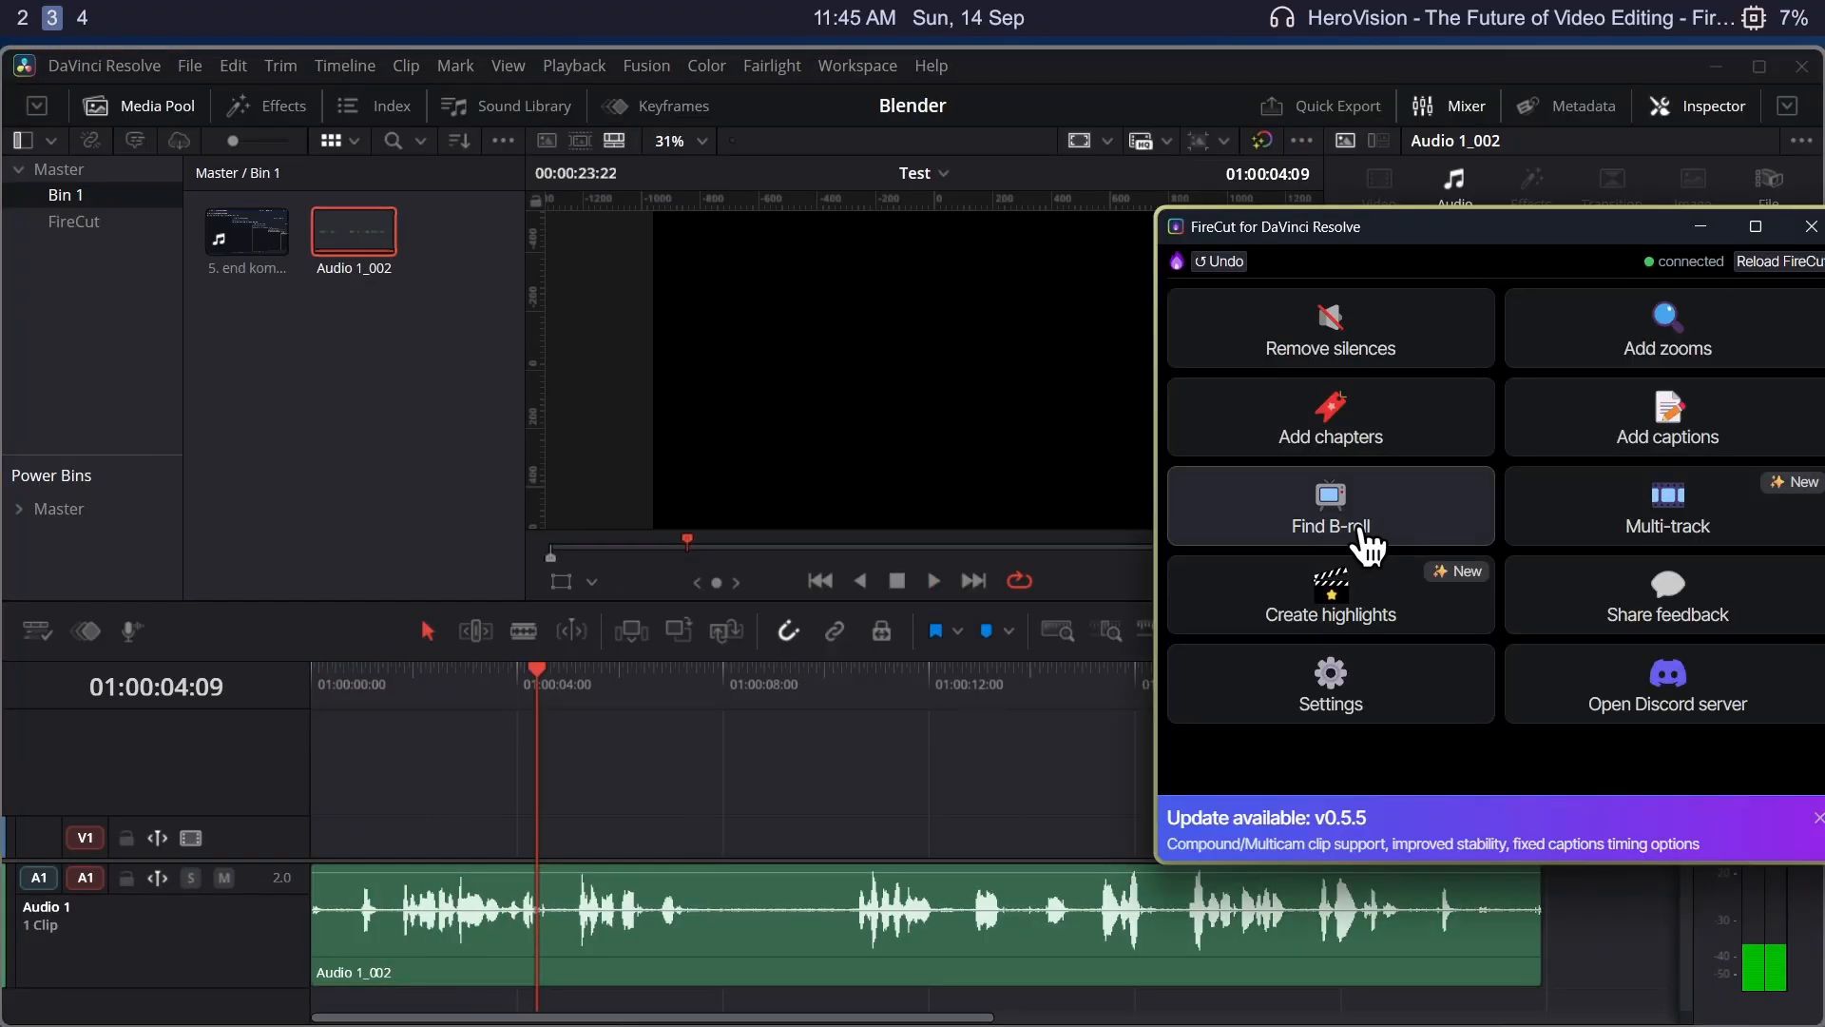
pyautogui.click(1336, 521)
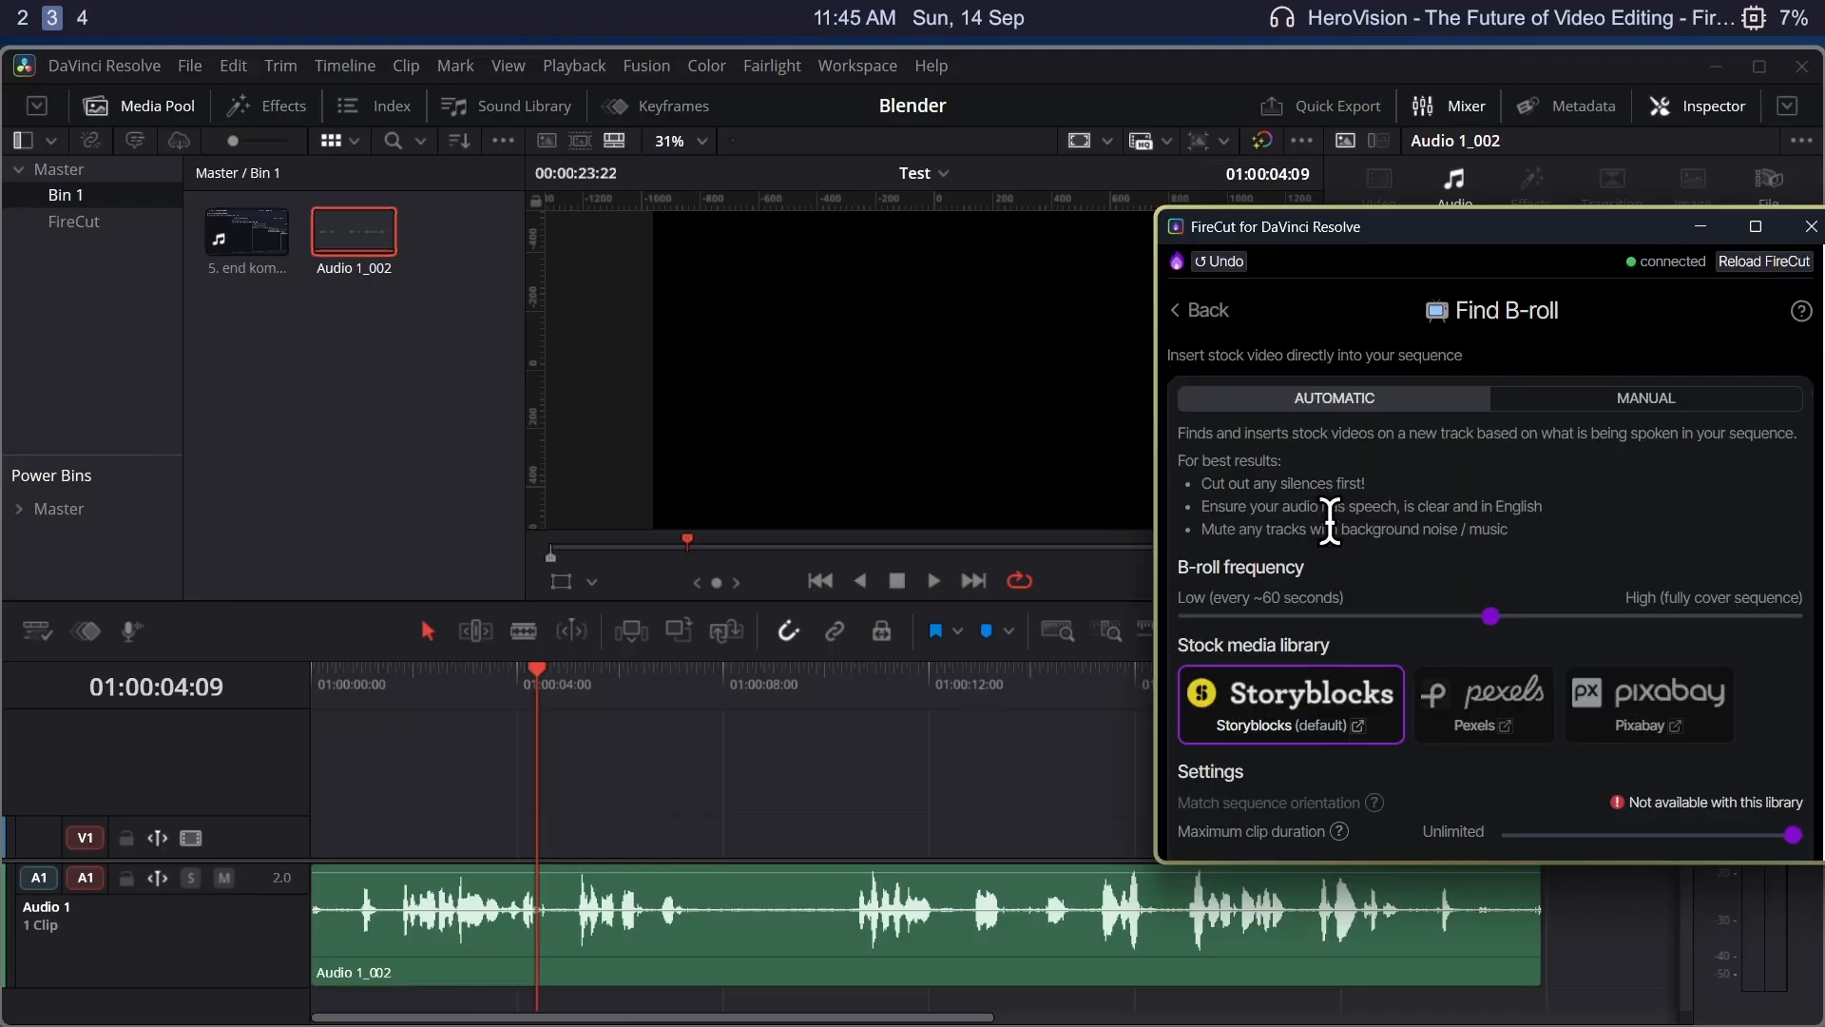
pyautogui.scroll(-3, 1455, 532)
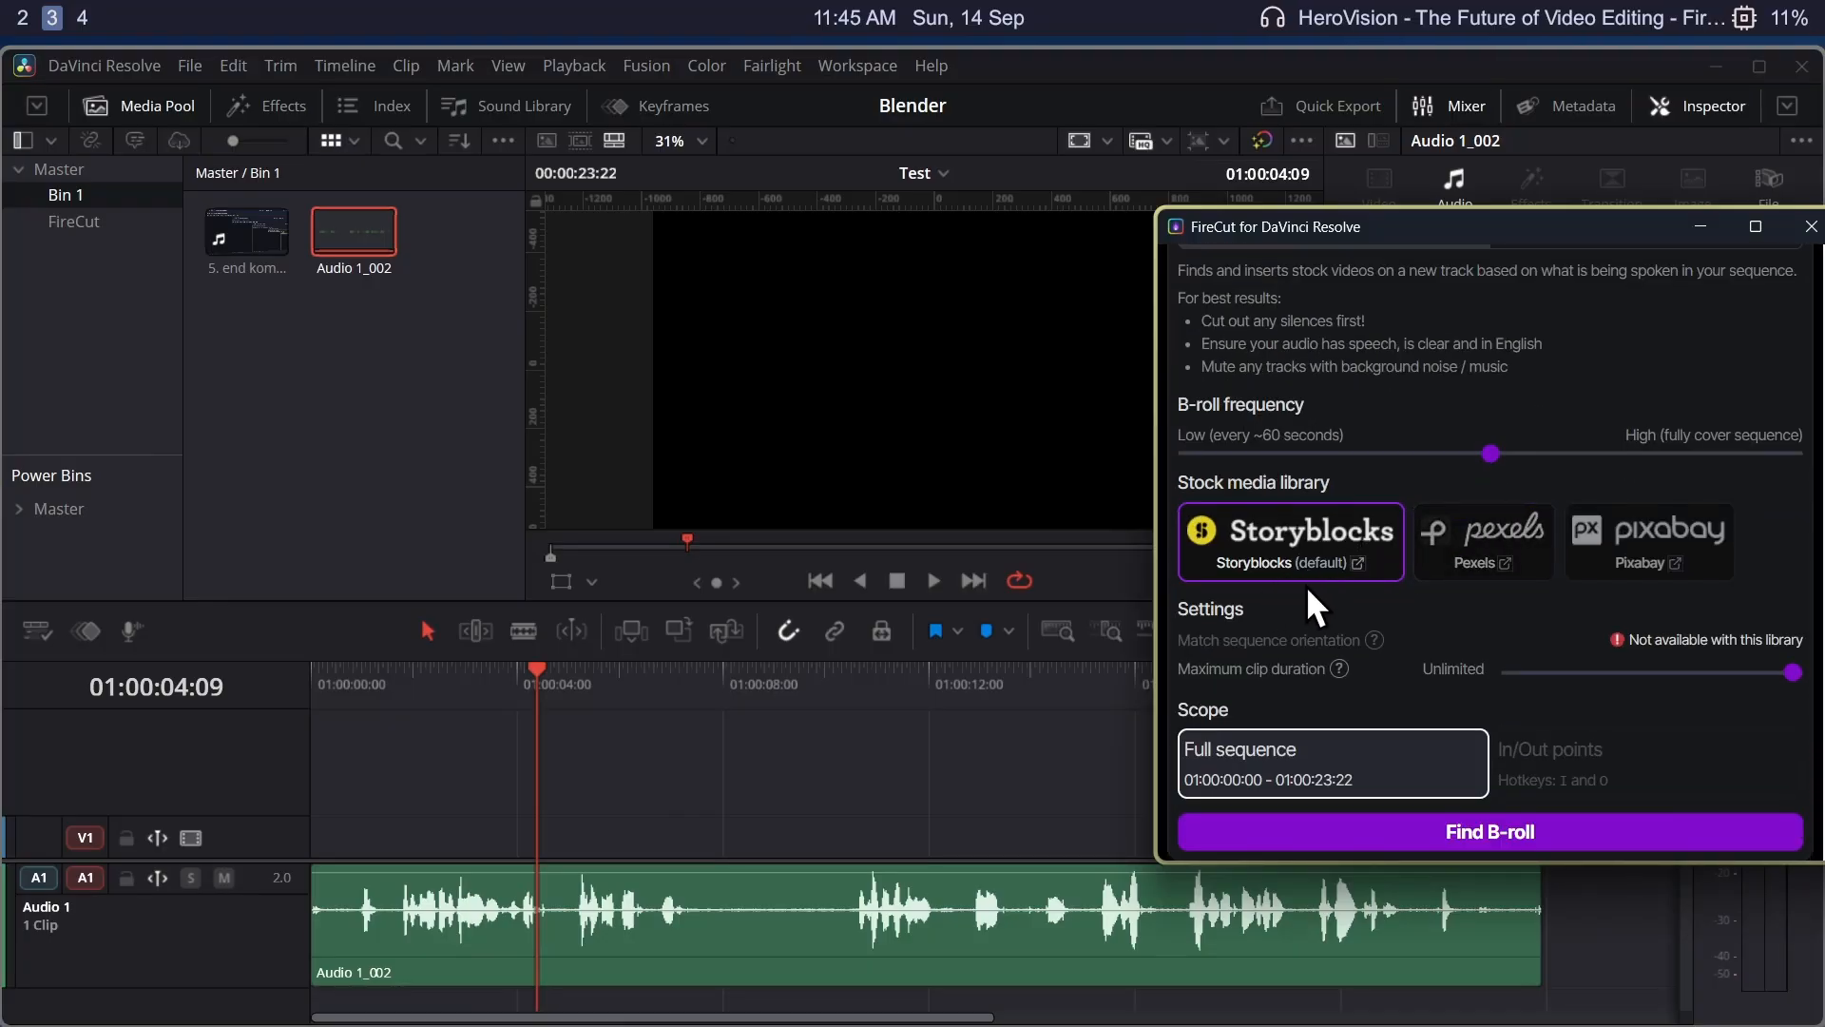
pyautogui.click(1504, 837)
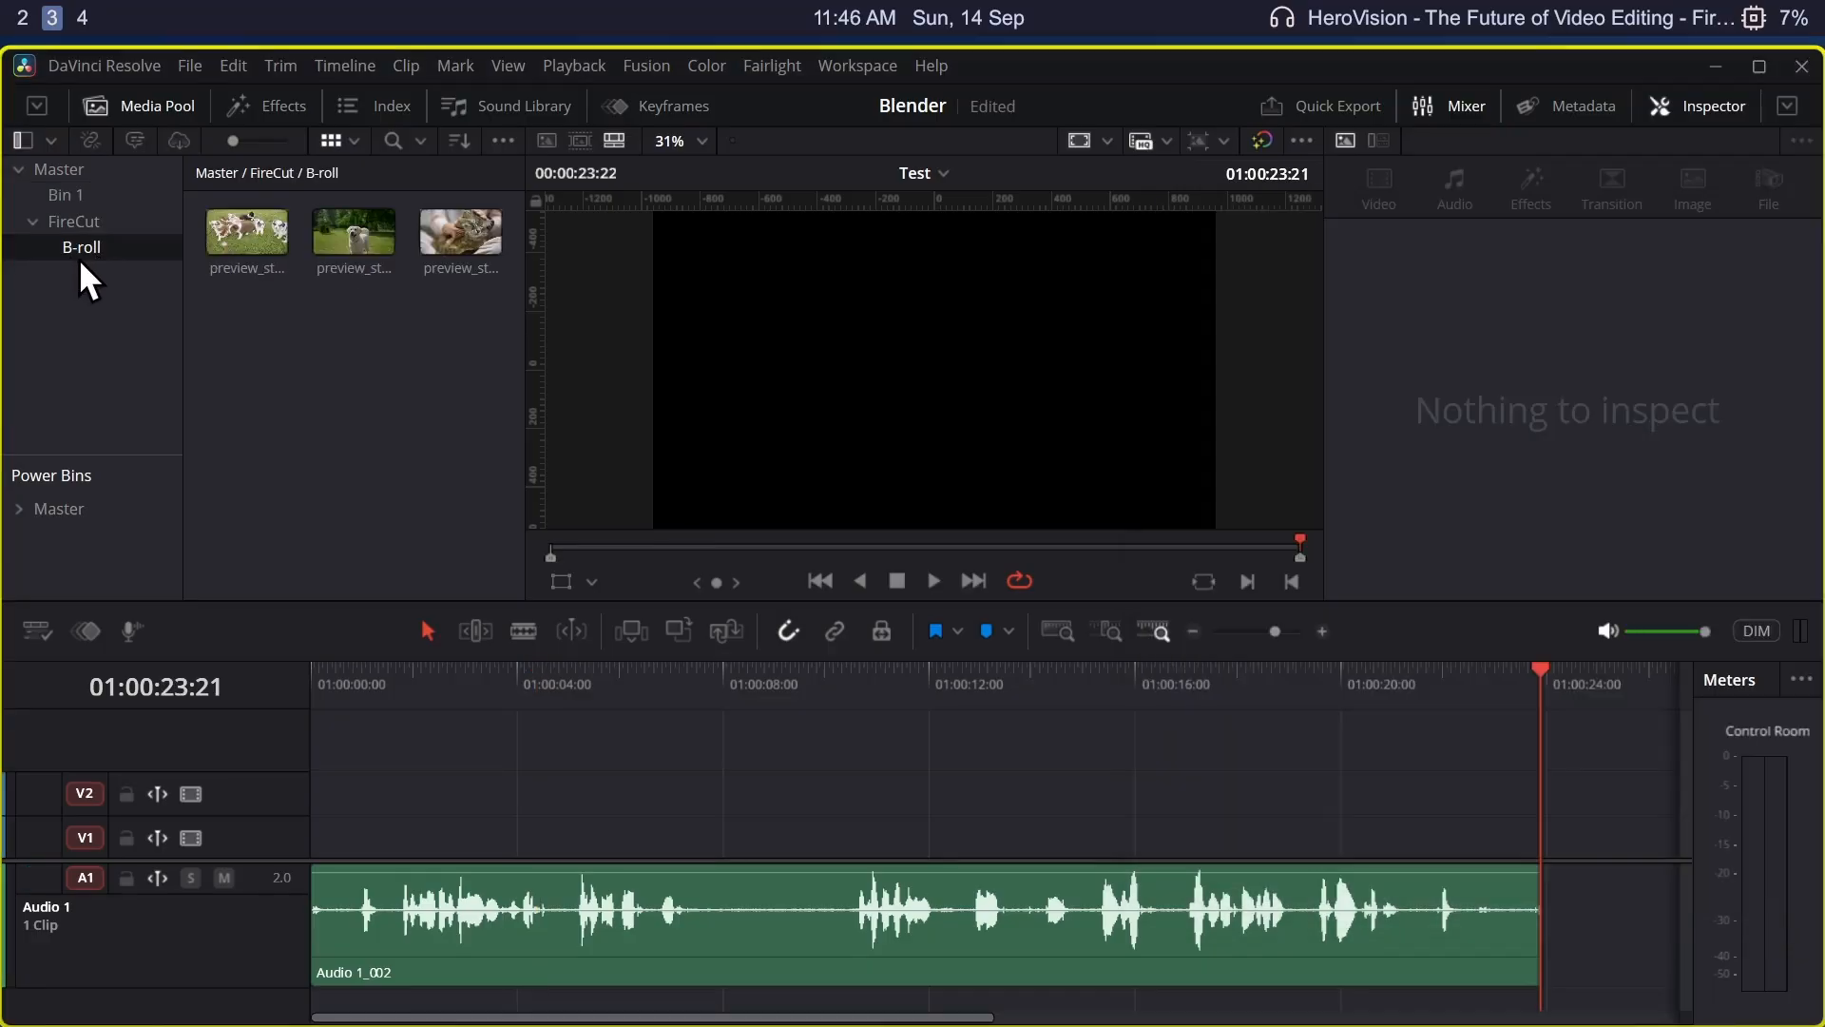
# - Preview the downloaded Storyblocks clips in the B-roll bin
pyautogui.click(251, 221)
pyautogui.click(328, 226)
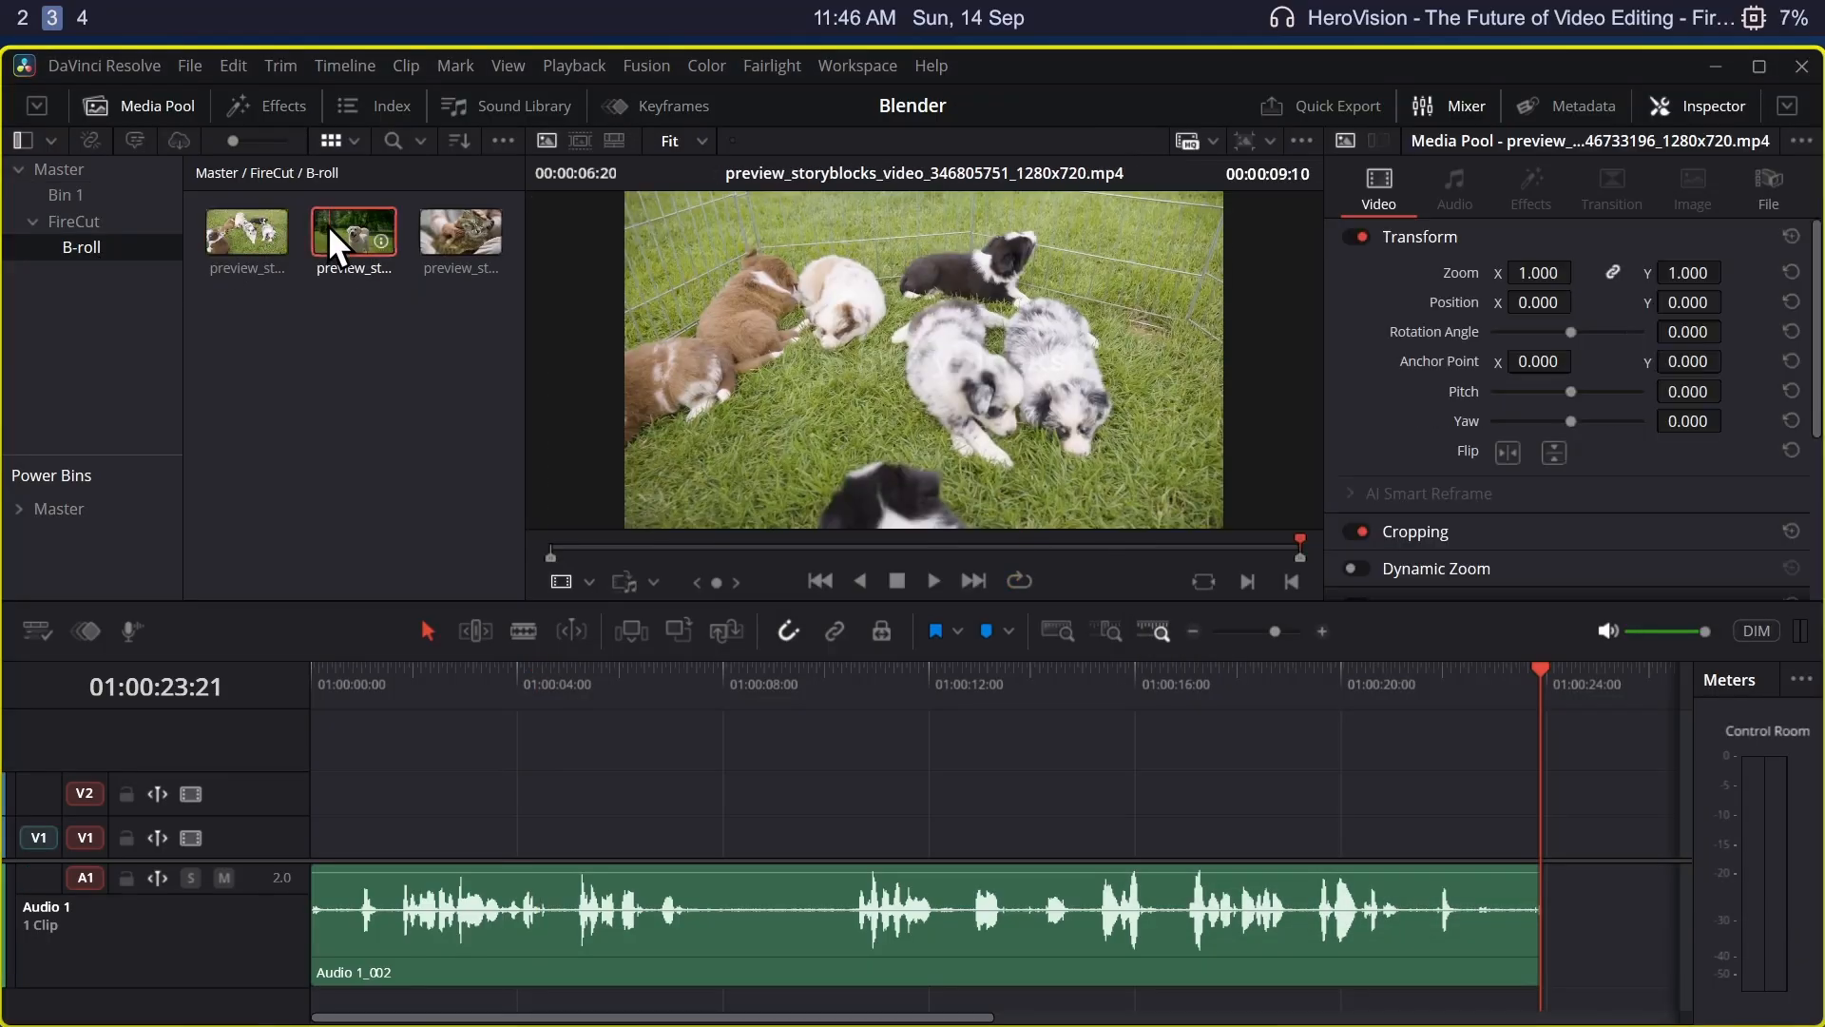
pyautogui.click(440, 222)
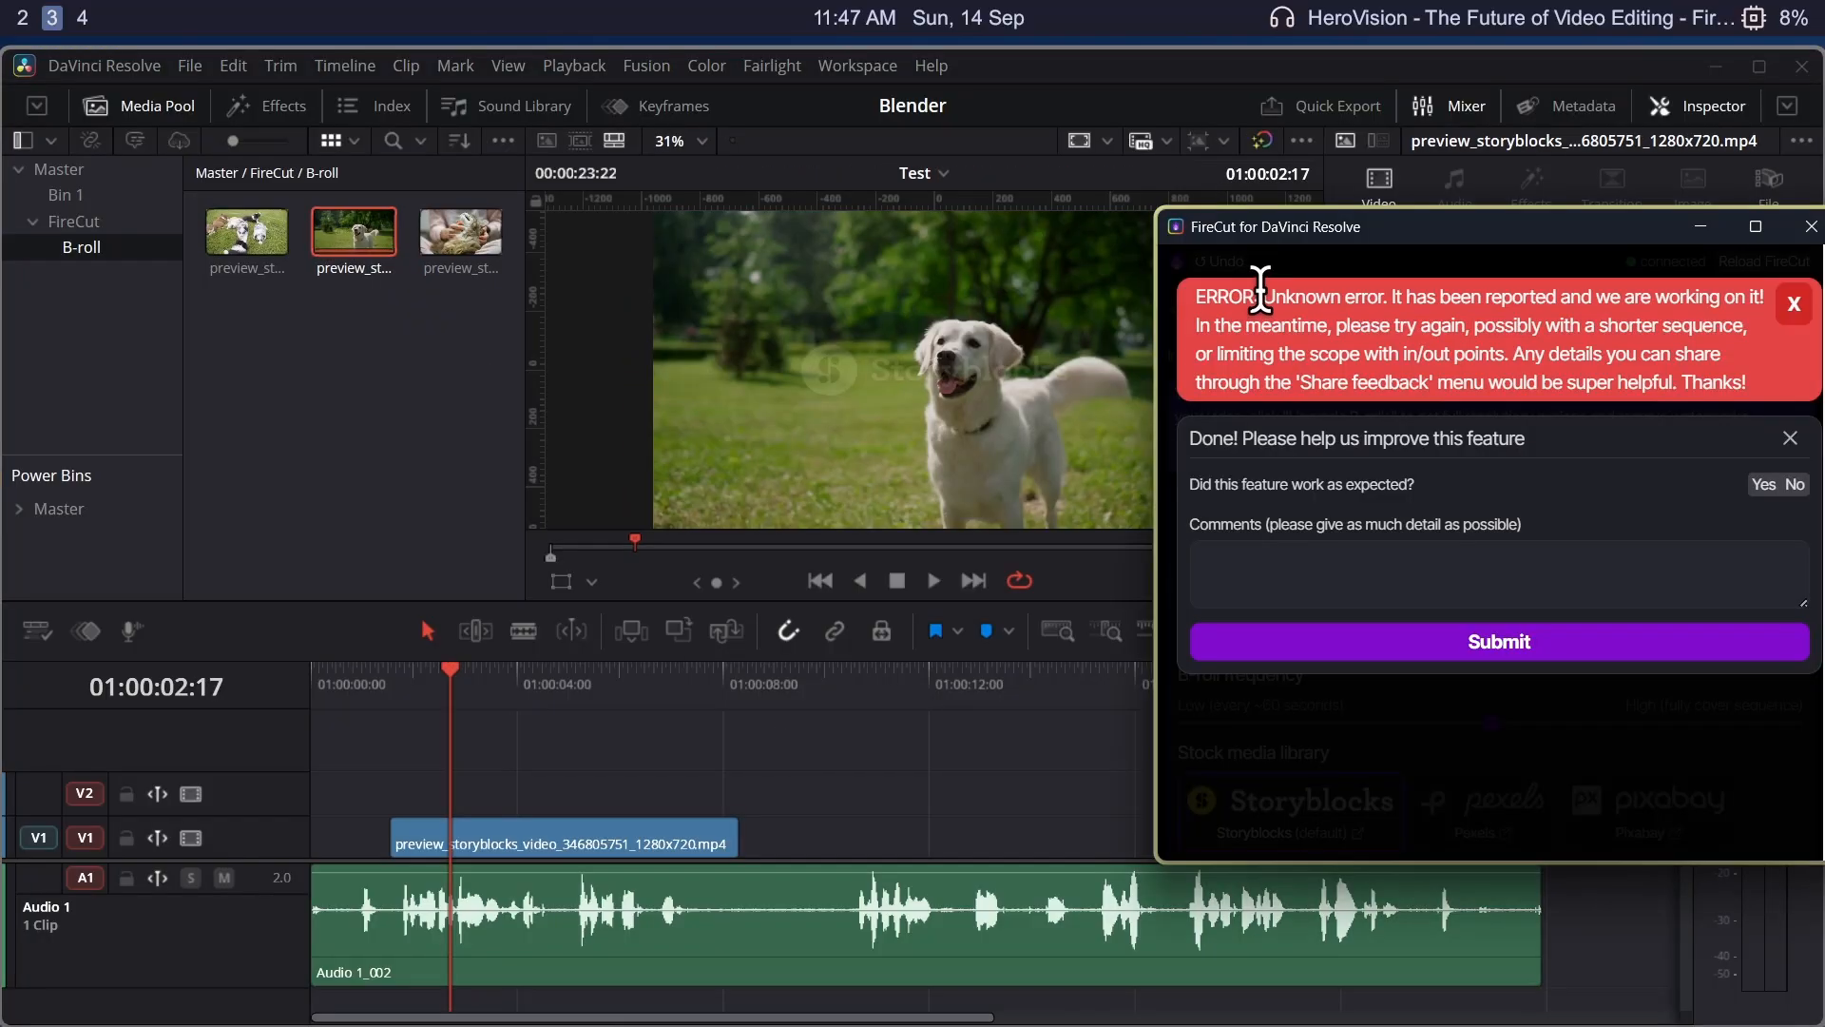
# - Dismiss the error report and switch the stock media library for automatic B-roll to Pexels
pyautogui.moveTo(1249, 298); pyautogui.dragTo(1549, 306)
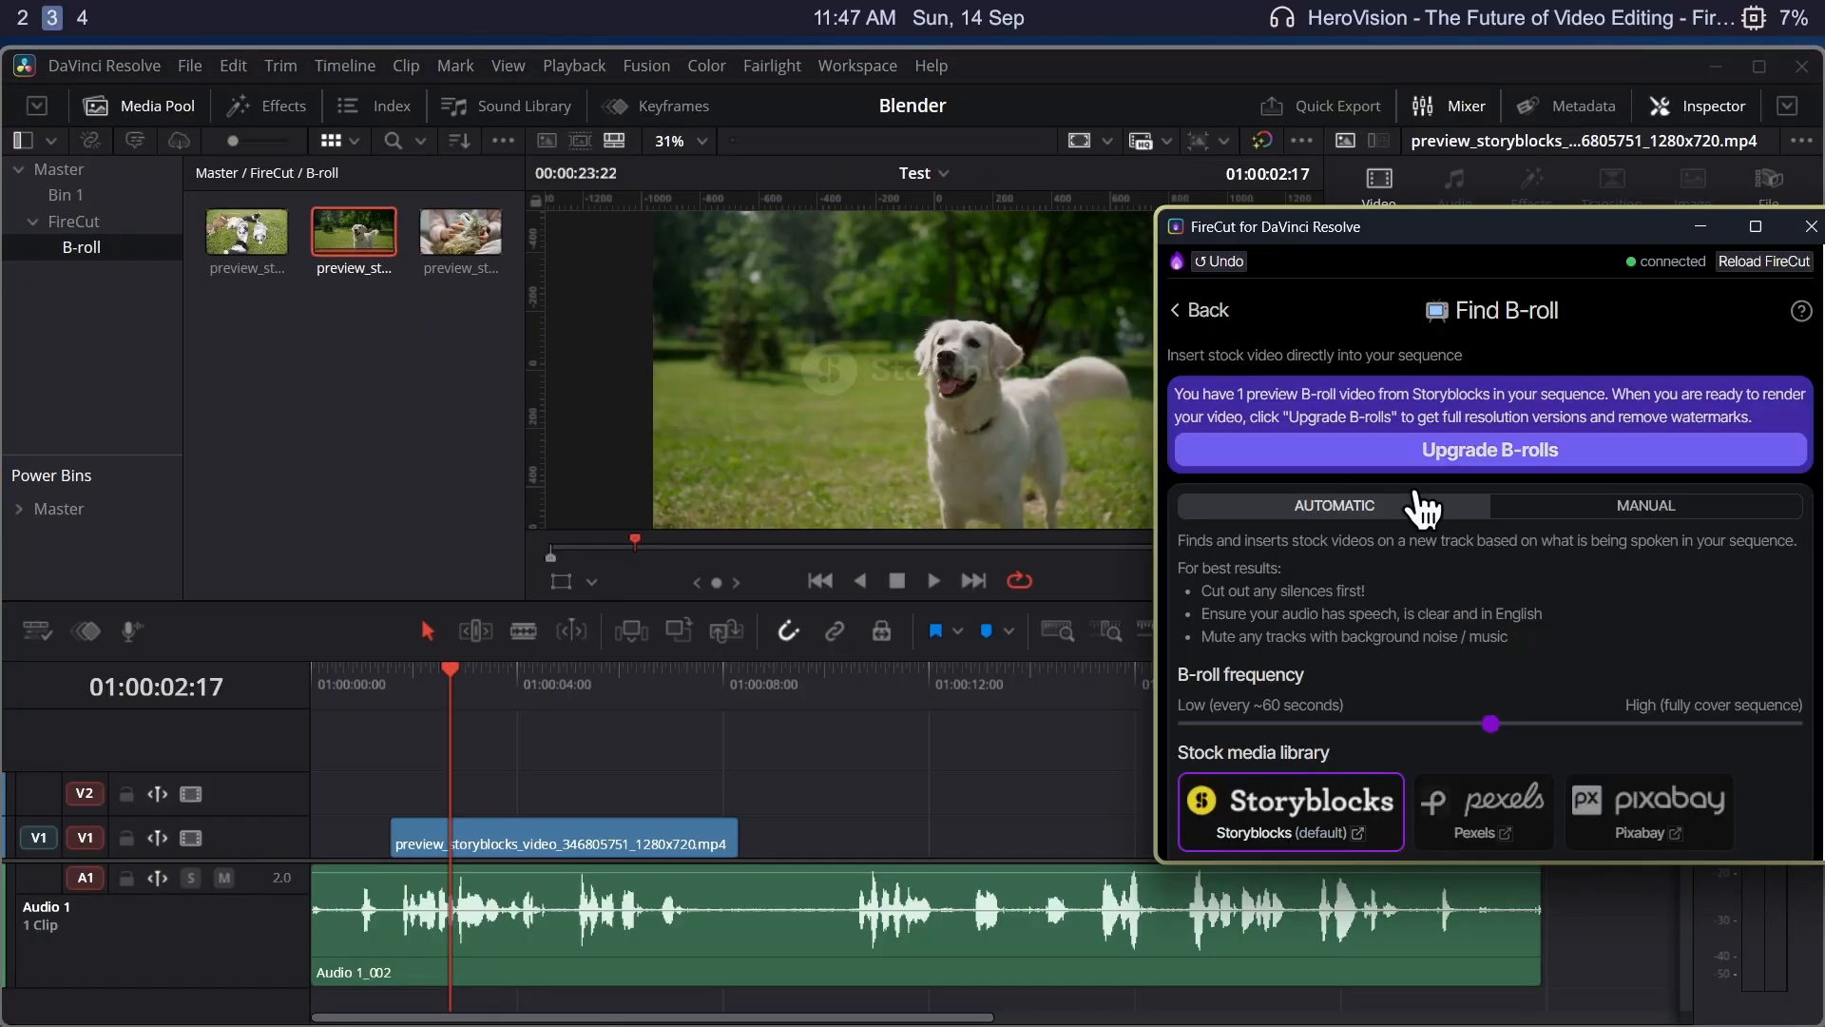
pyautogui.scroll(-3, 1423, 509)
pyautogui.click(1489, 541)
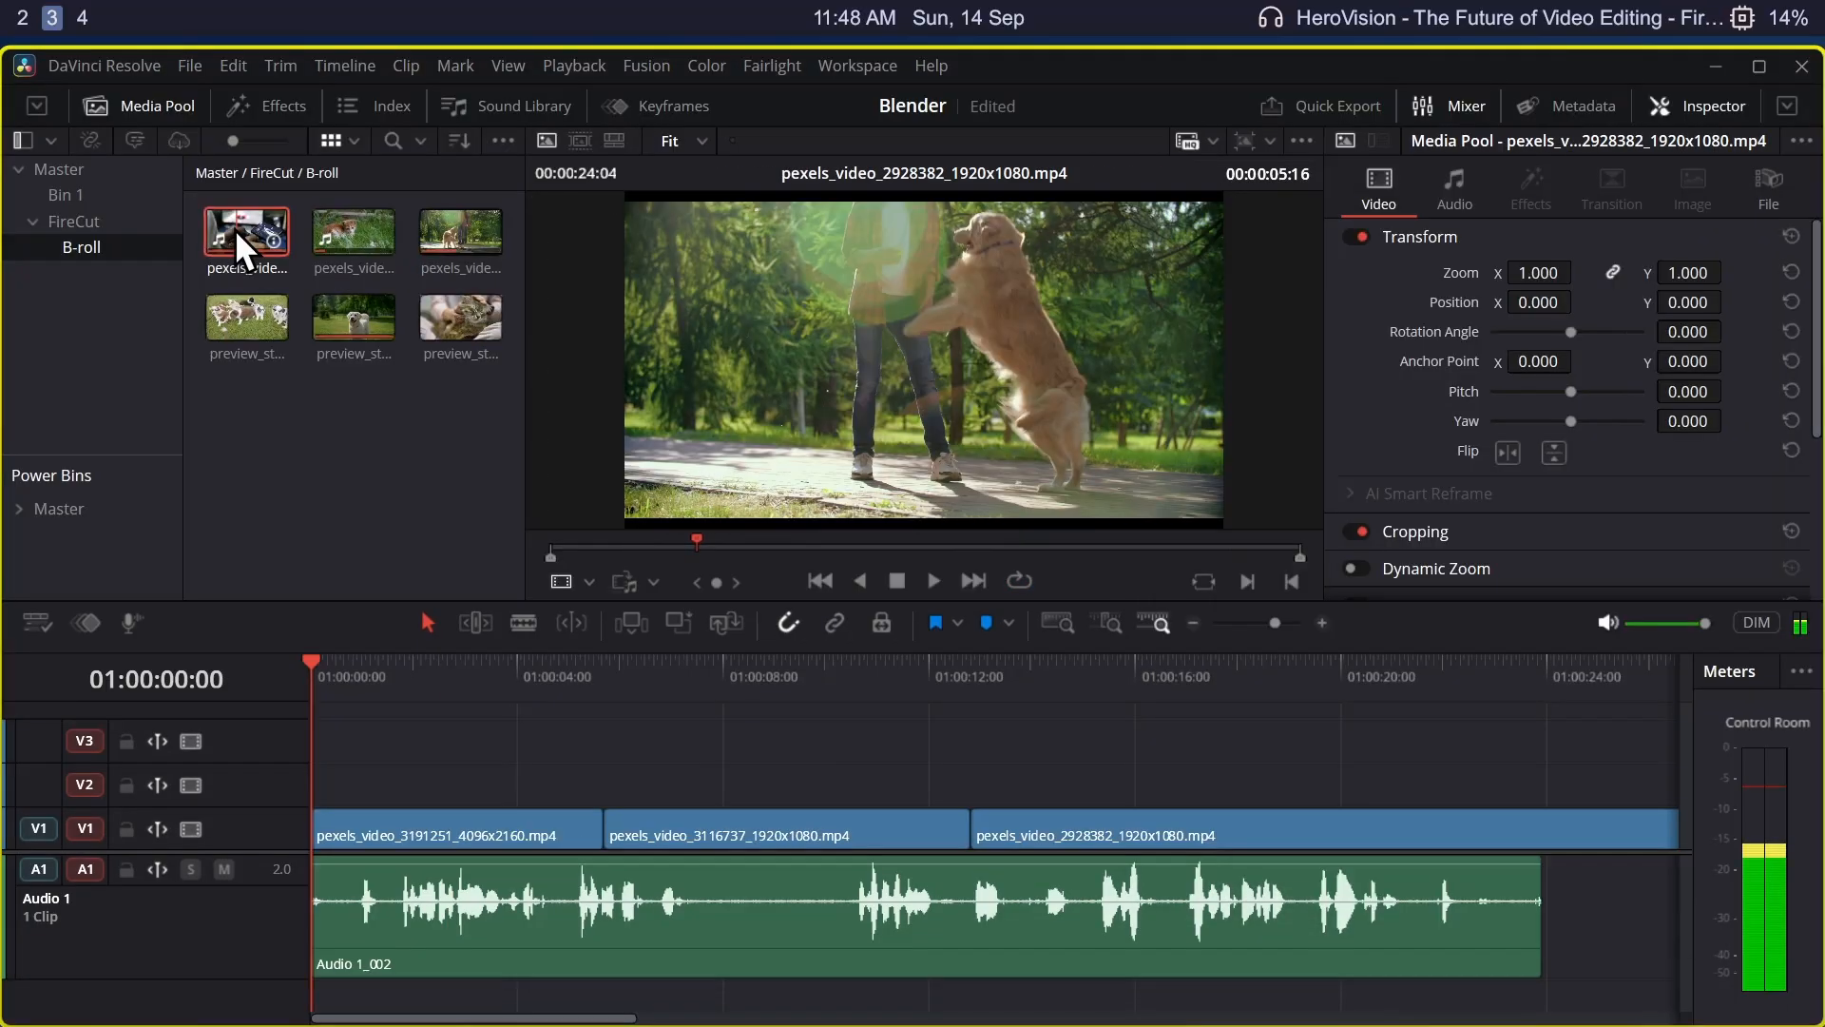
# - Preview the Pexels clips in the B-roll bin and play back the timeline to compare the inserted B-roll with the speech
pyautogui.click(235, 230)
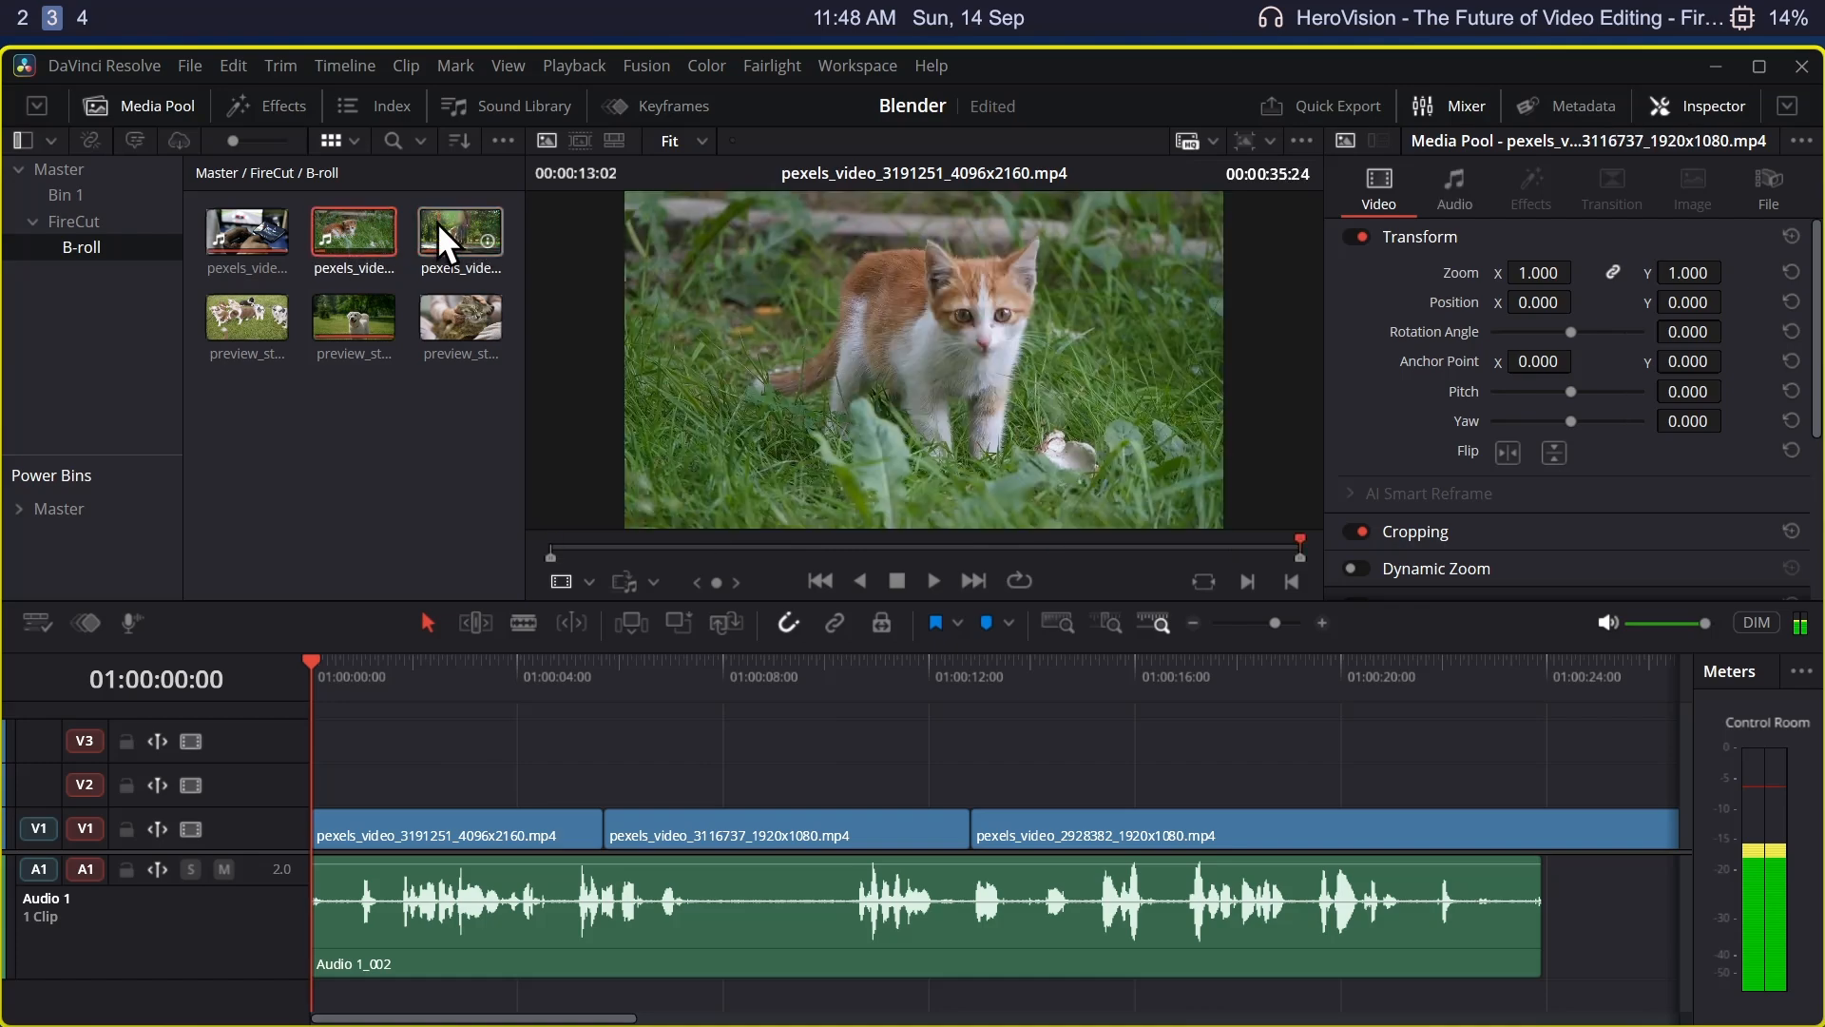
pyautogui.click(257, 230)
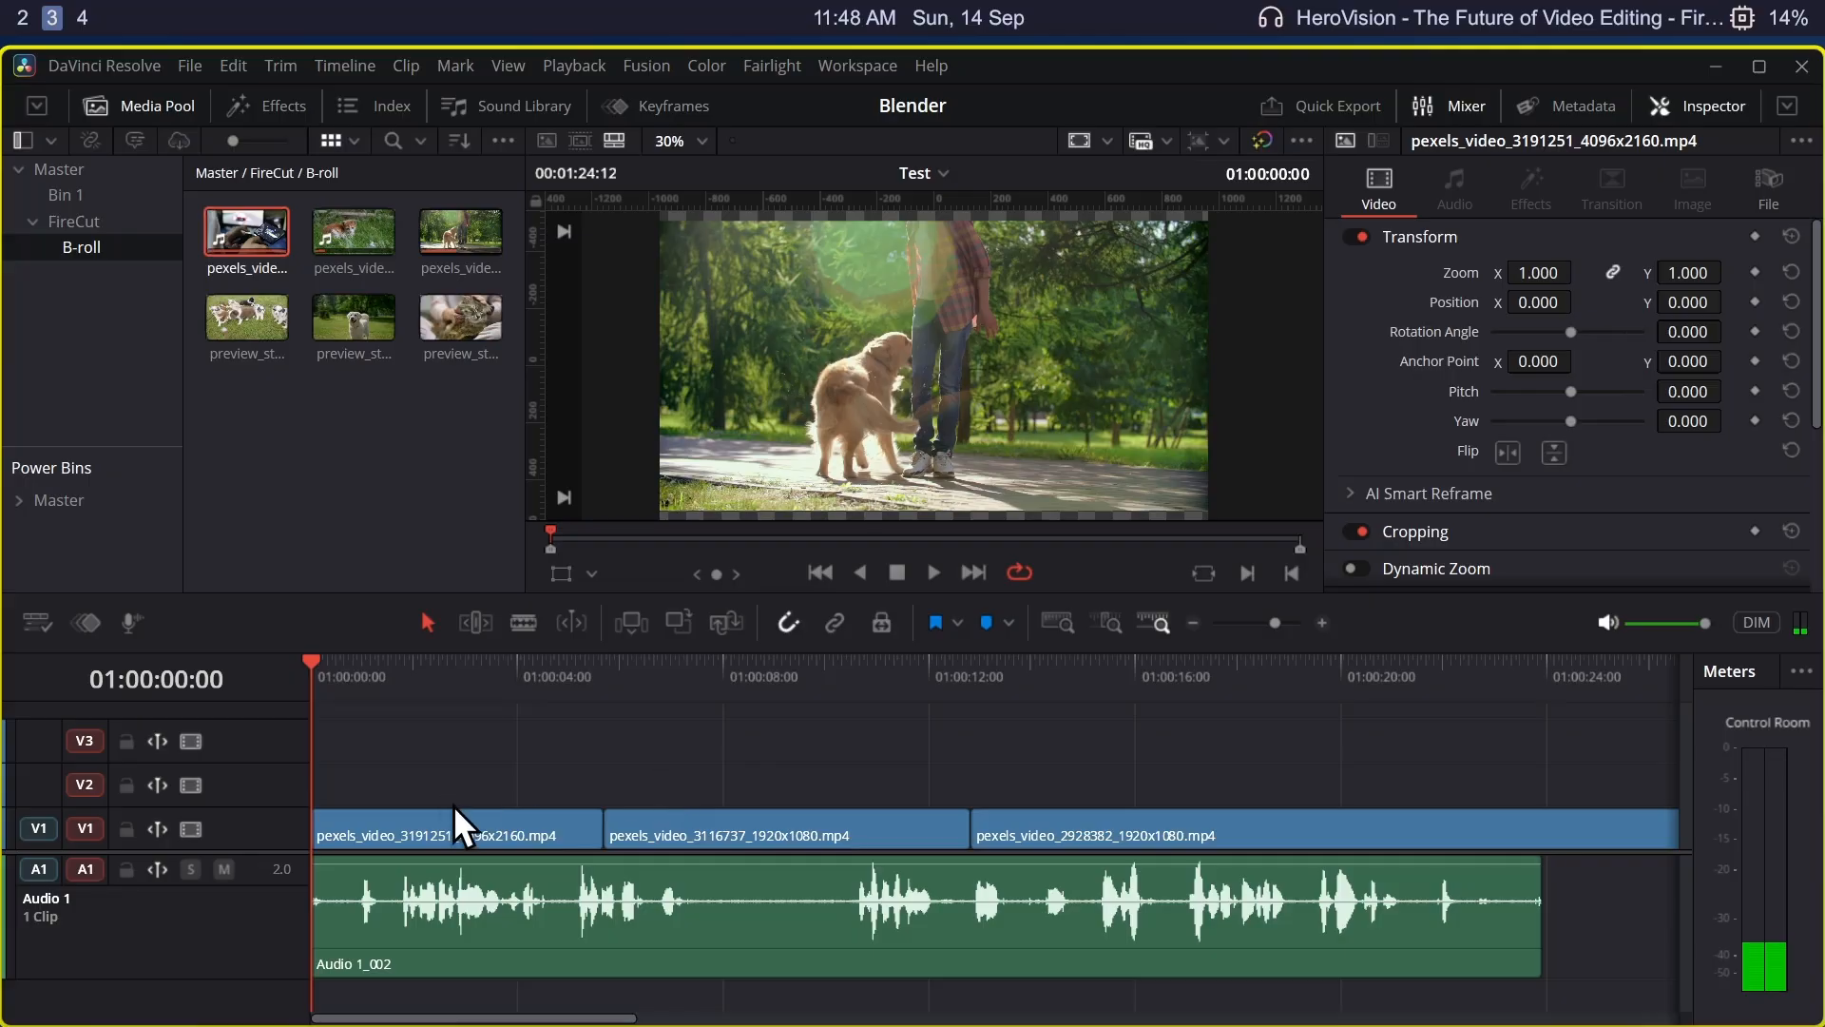
pyautogui.press('space')
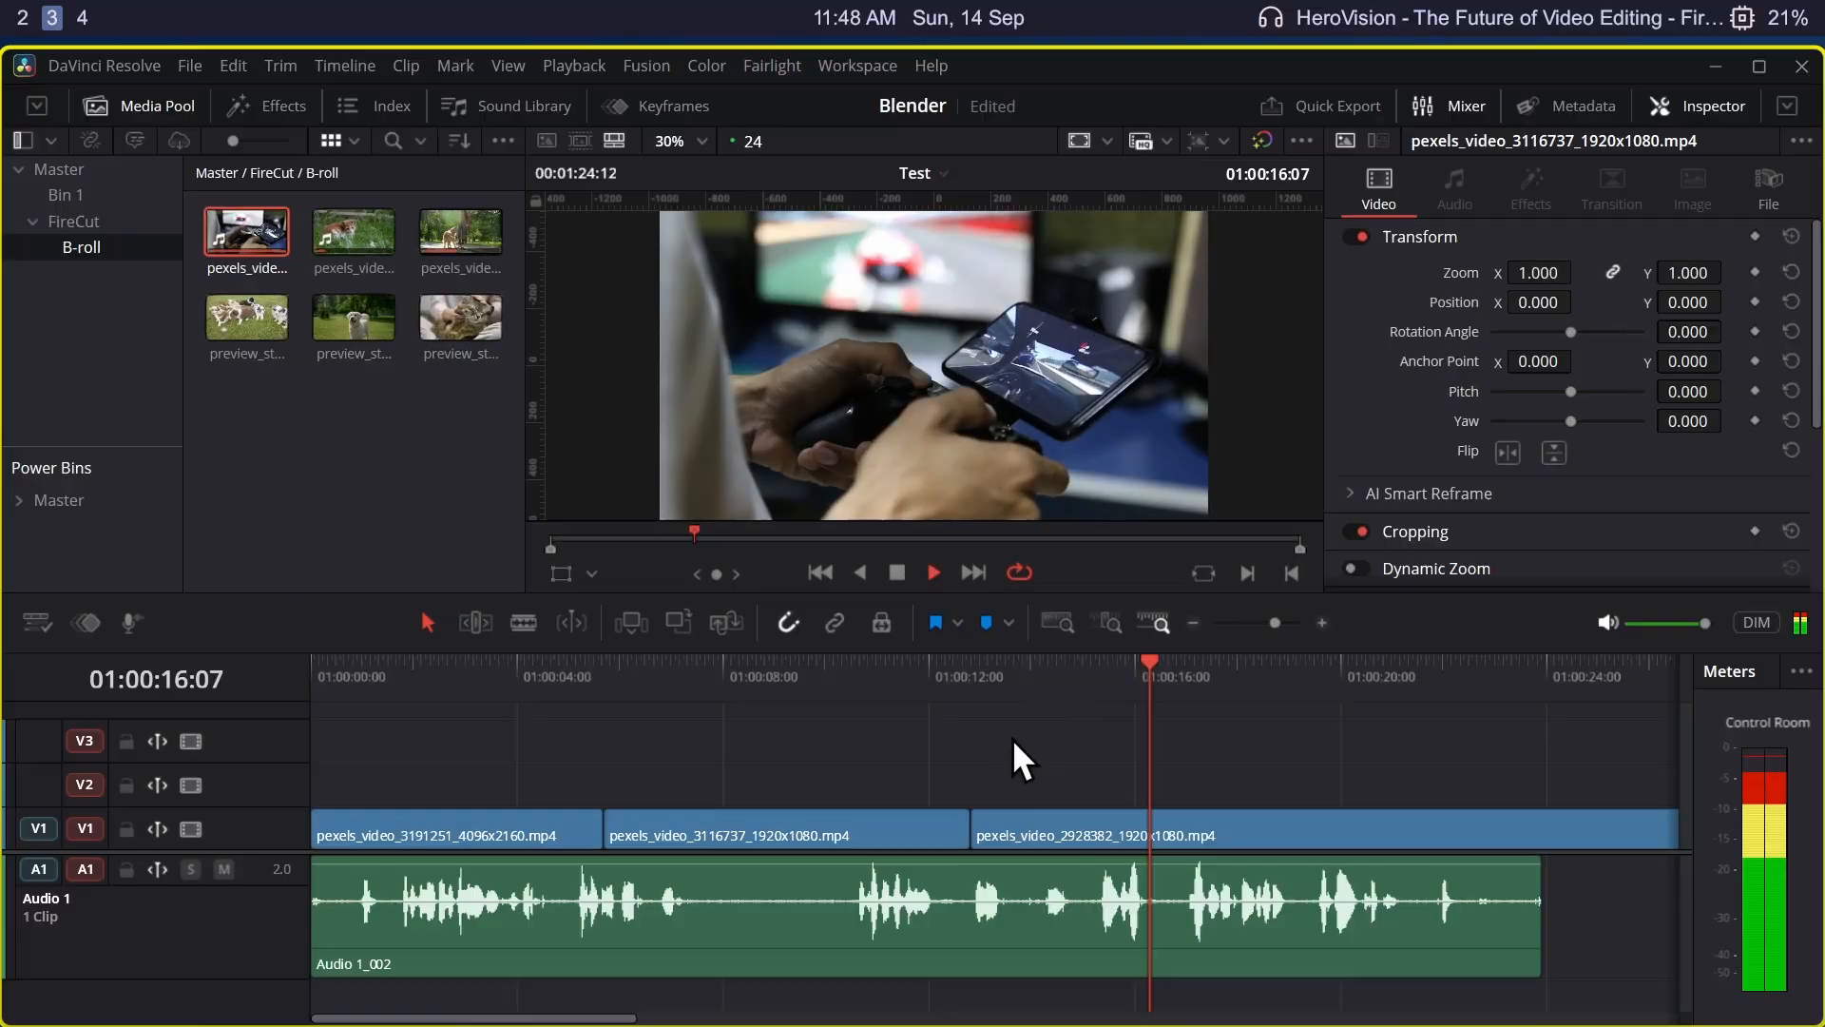
pyautogui.press('space')
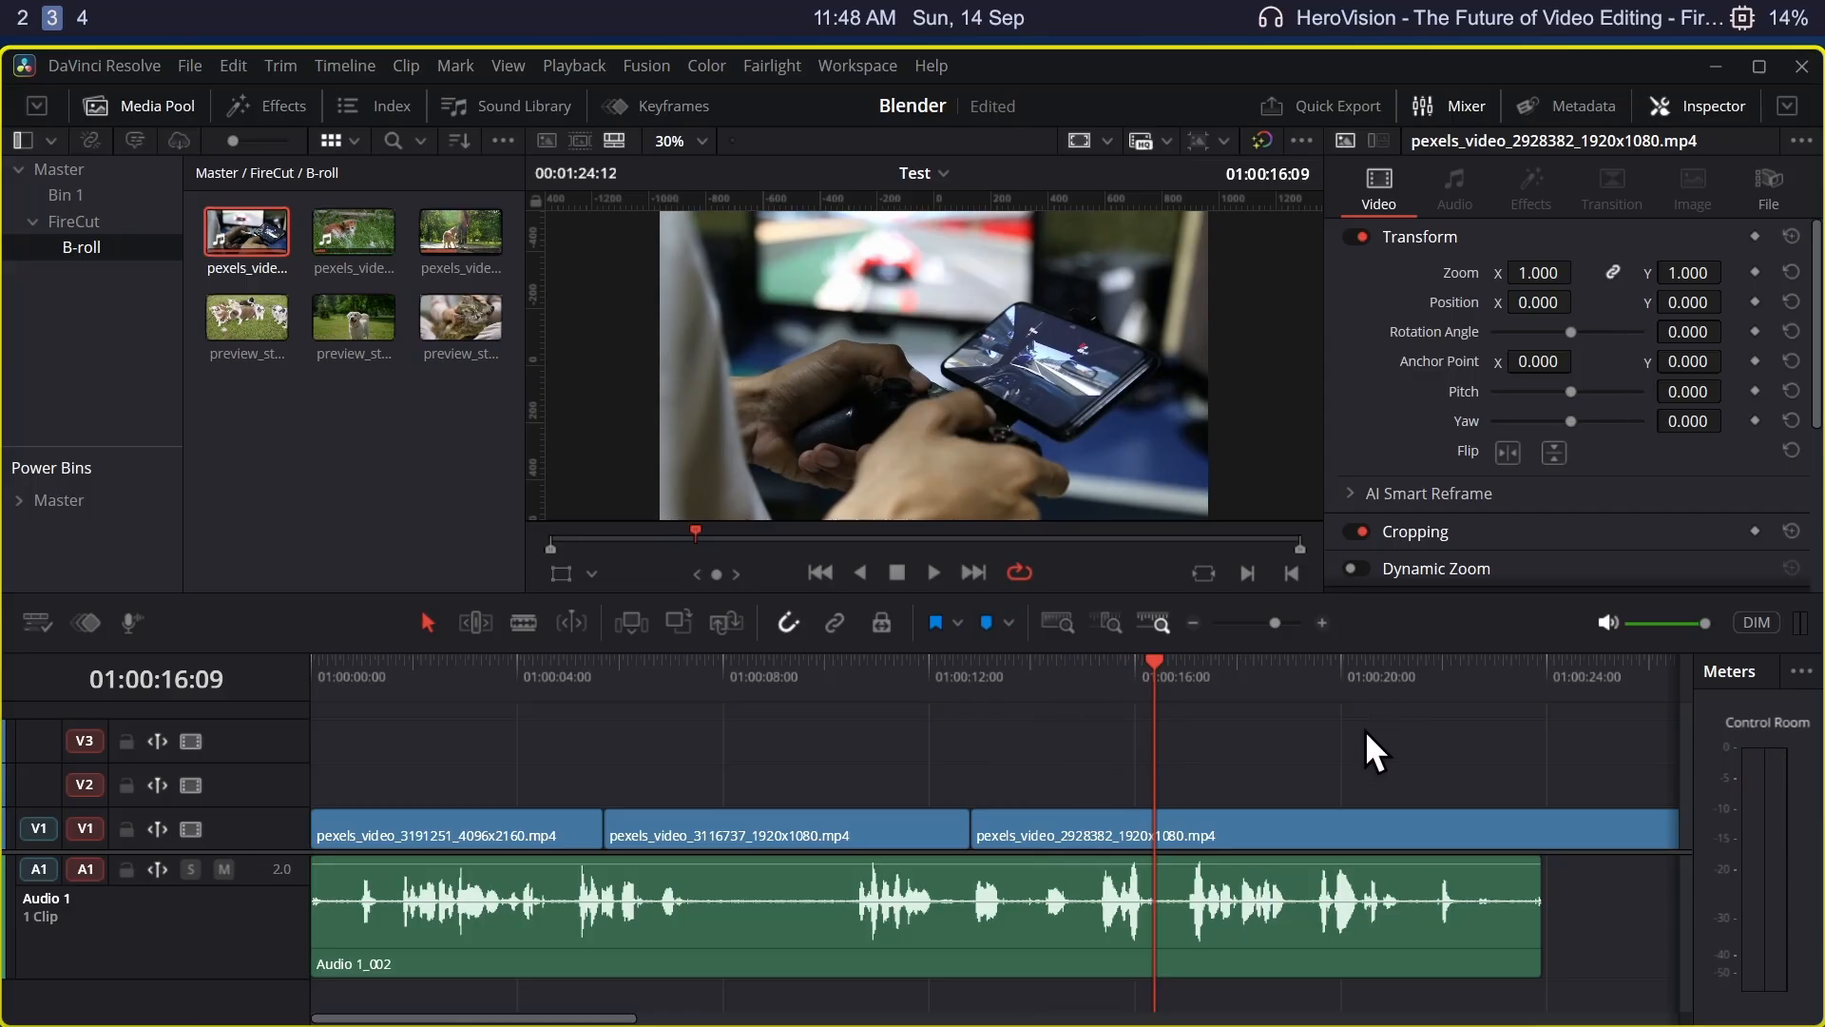
pyautogui.scroll(-6, 1365, 731)
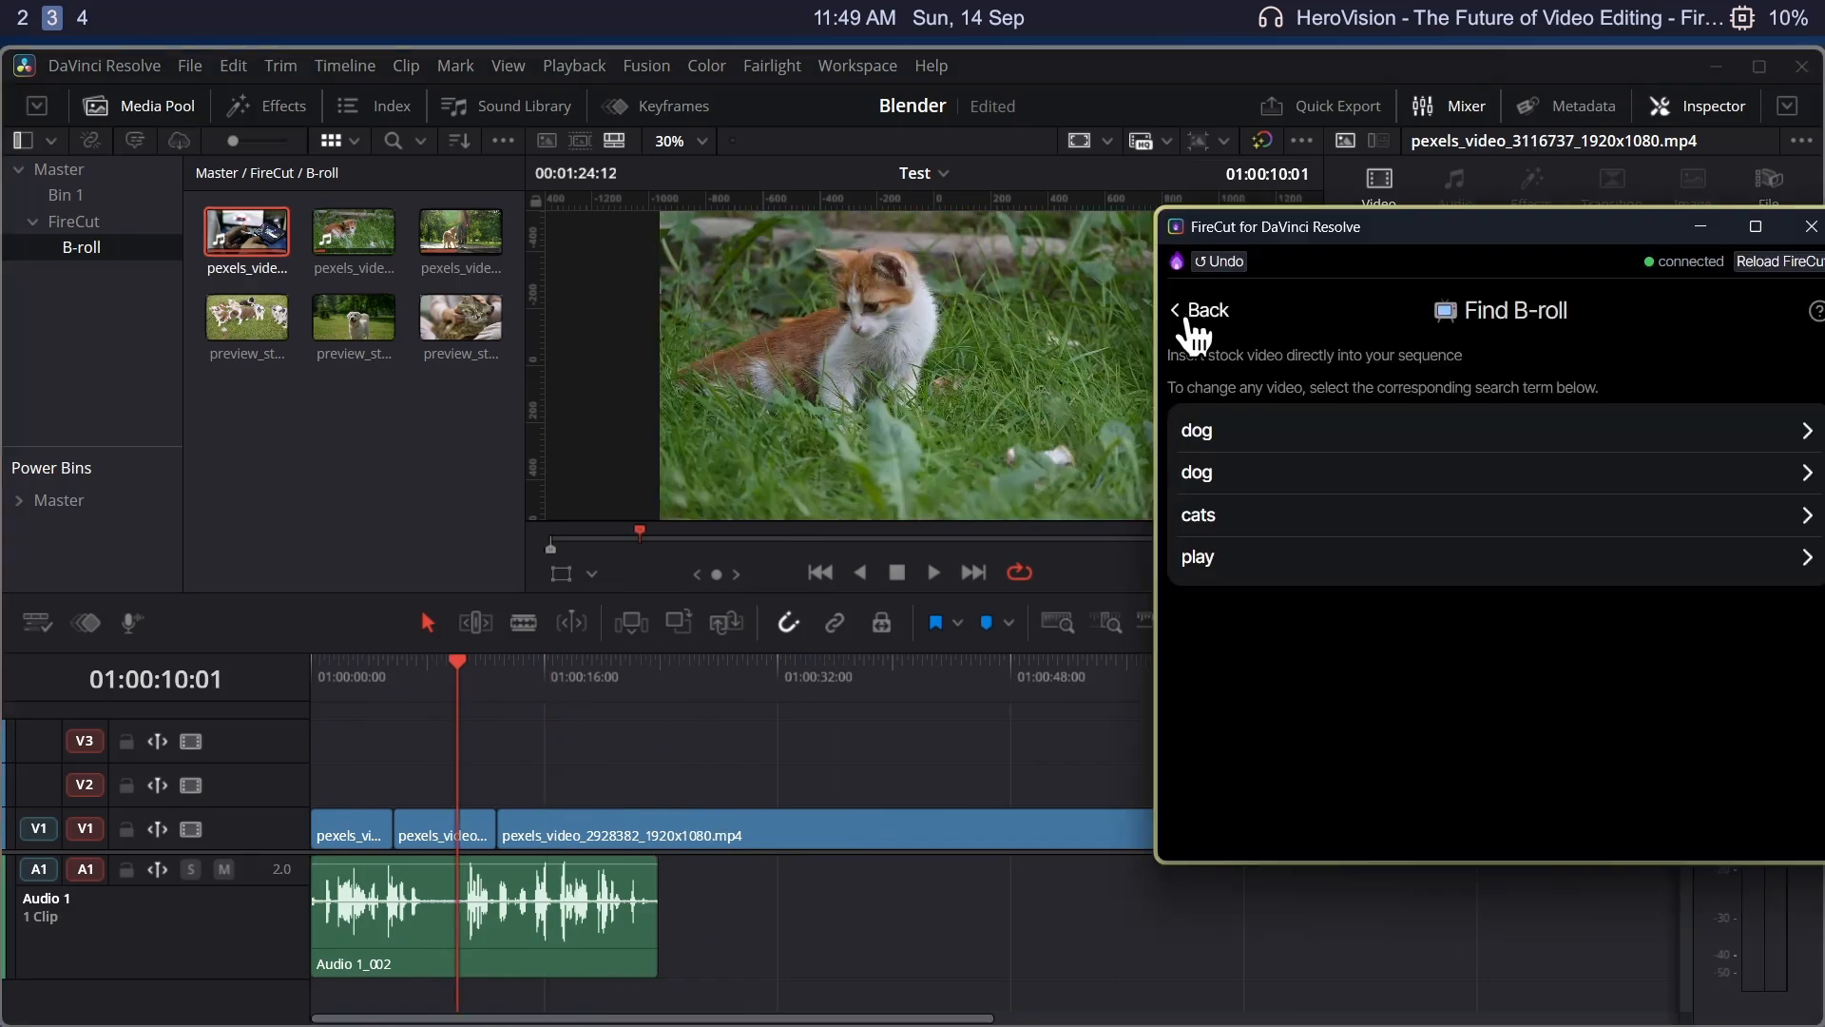
# - Replace the B-roll clip for the "play" search term with the brown puppy video and view it on the timeline
pyautogui.click(1296, 561)
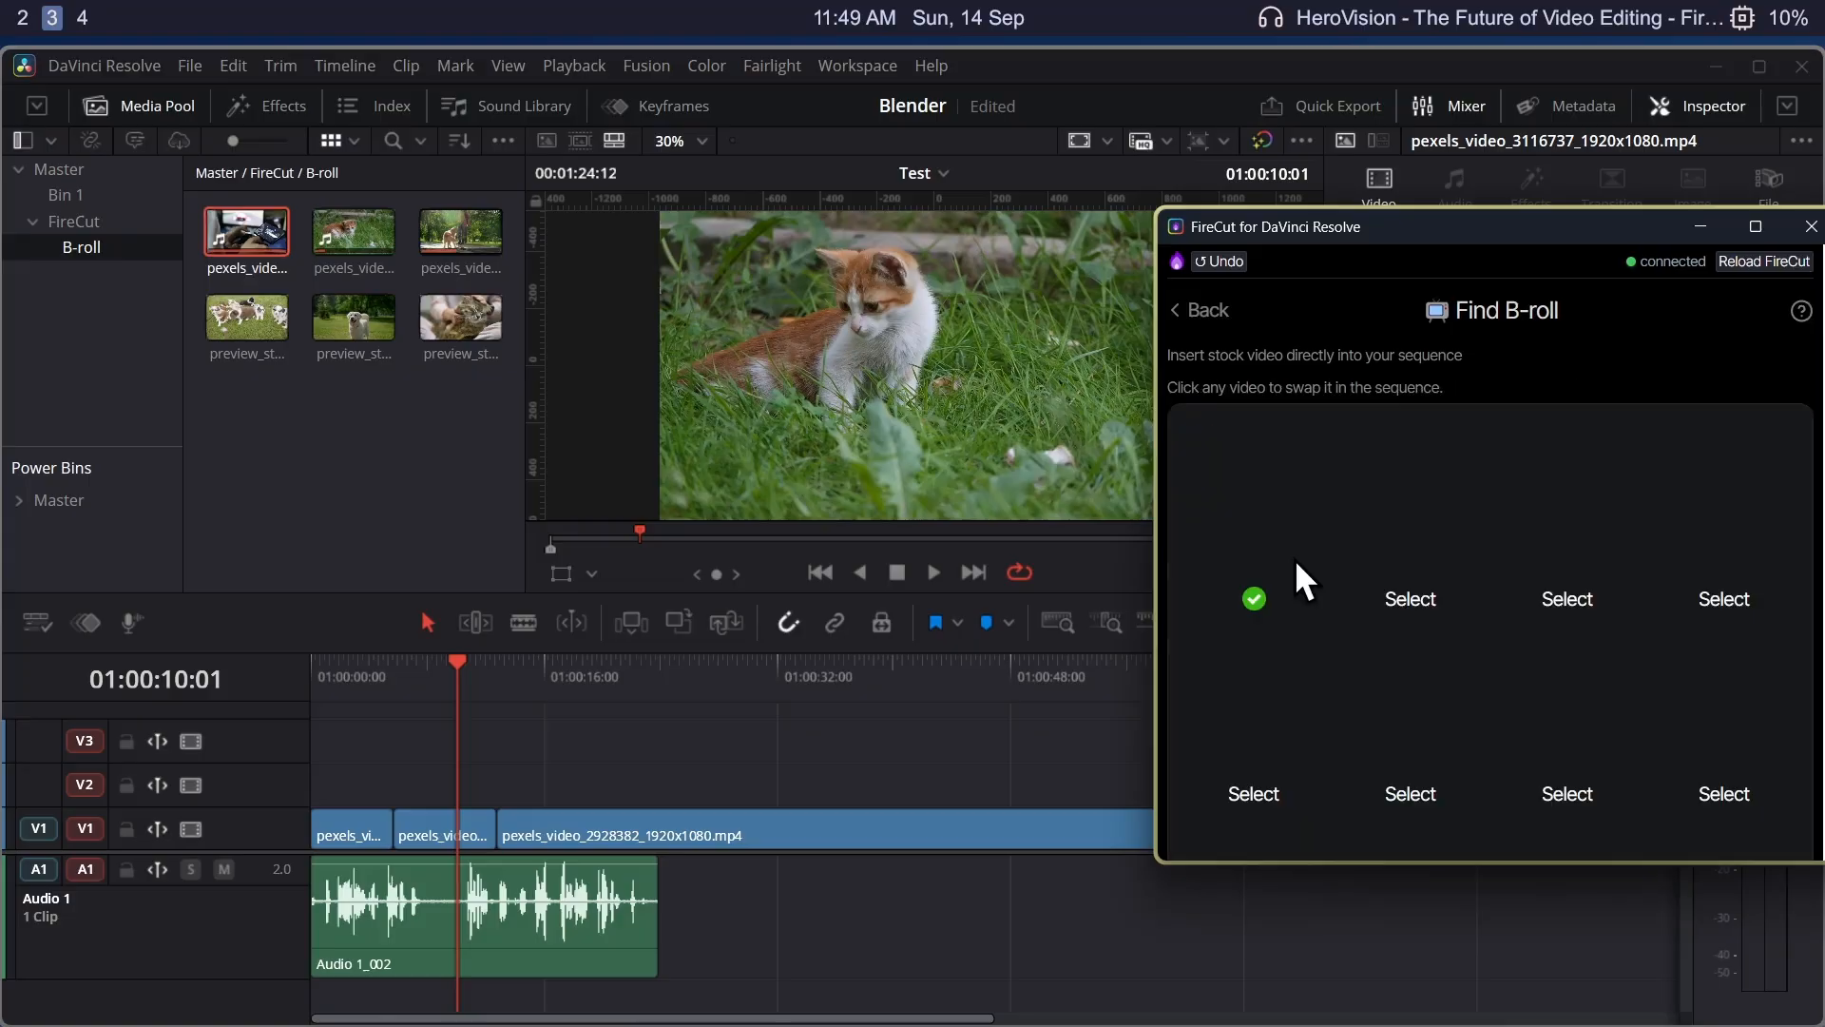
pyautogui.scroll(-3, 1394, 574)
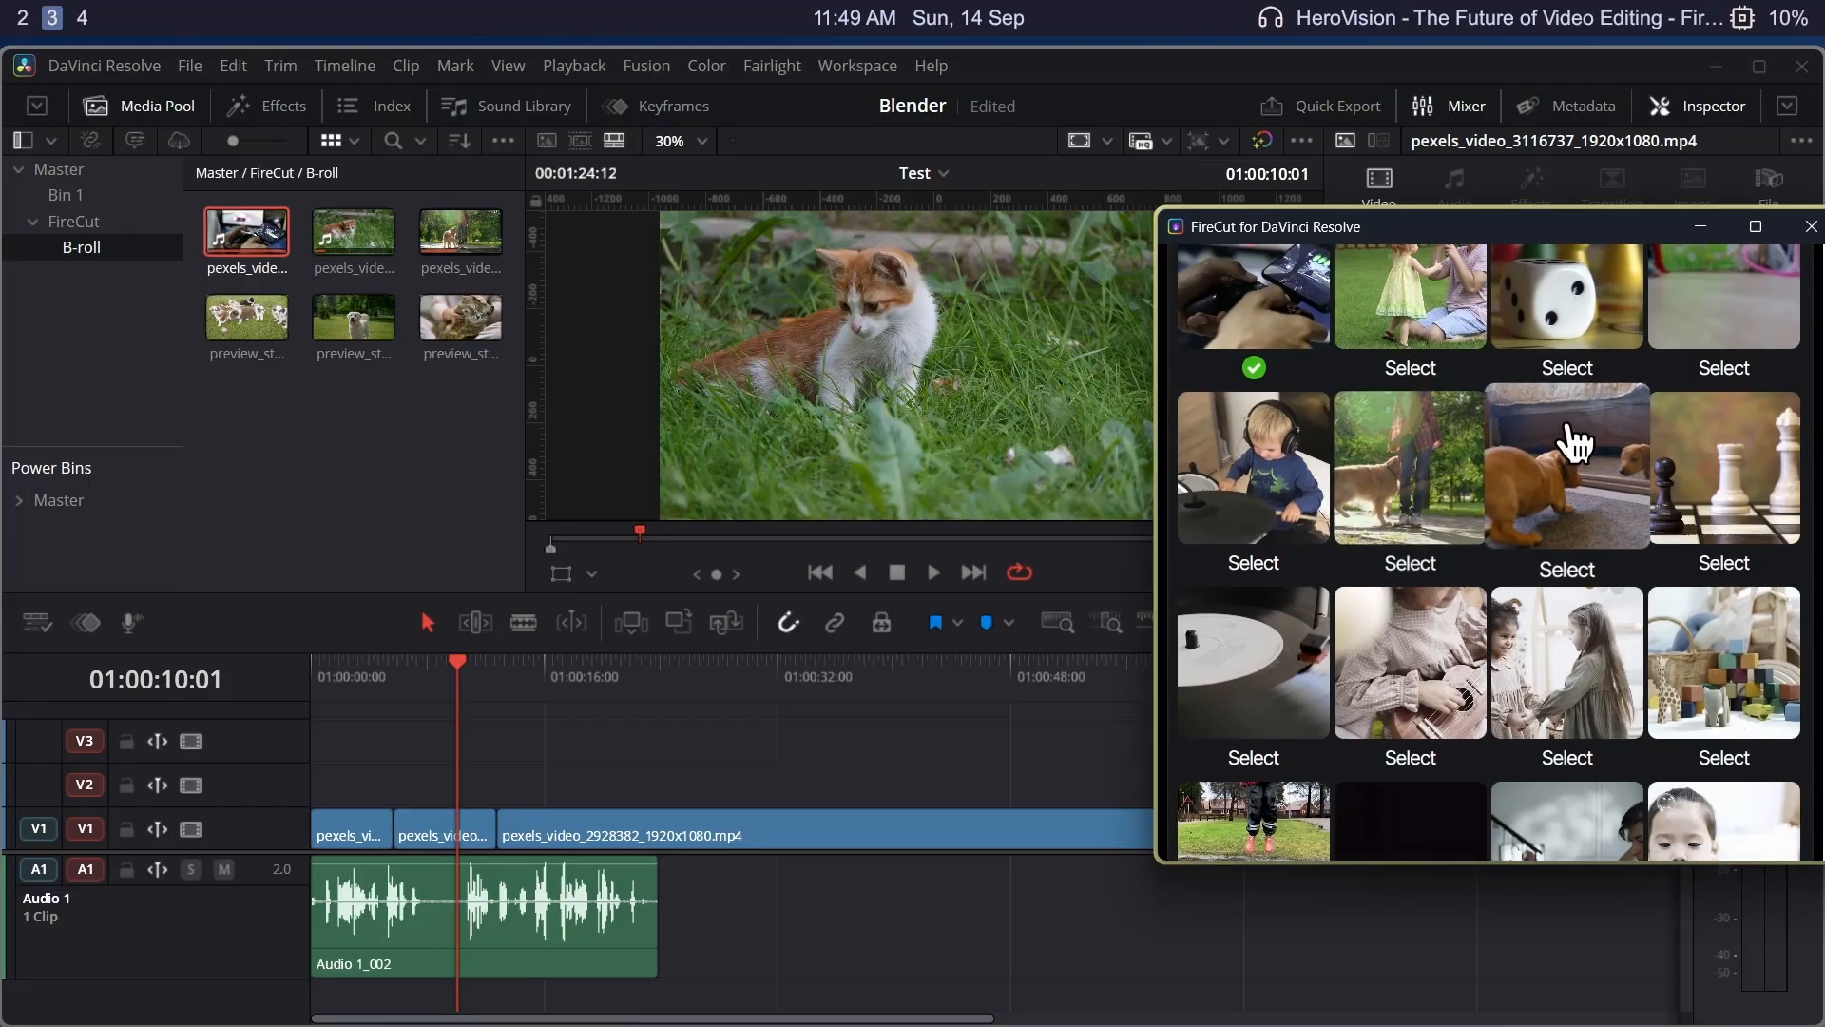
pyautogui.scroll(3, 1449, 442)
pyautogui.scroll(-3, 1560, 561)
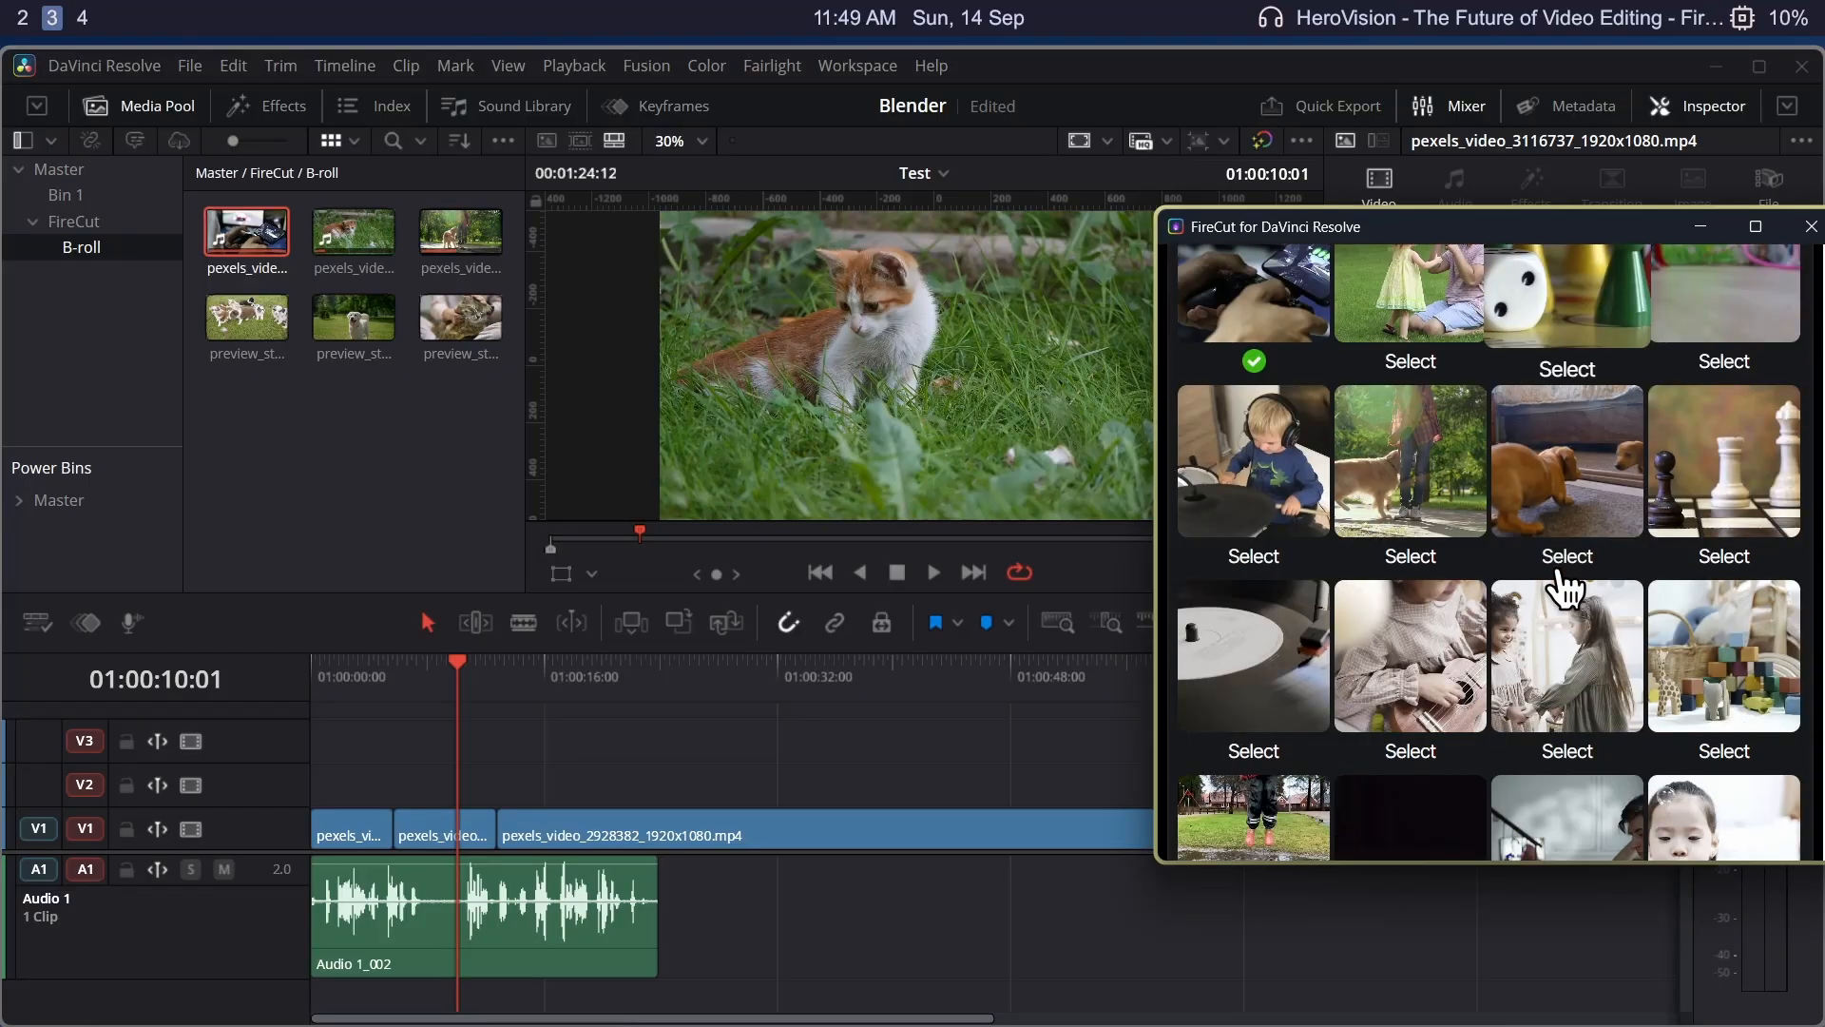
pyautogui.click(1573, 485)
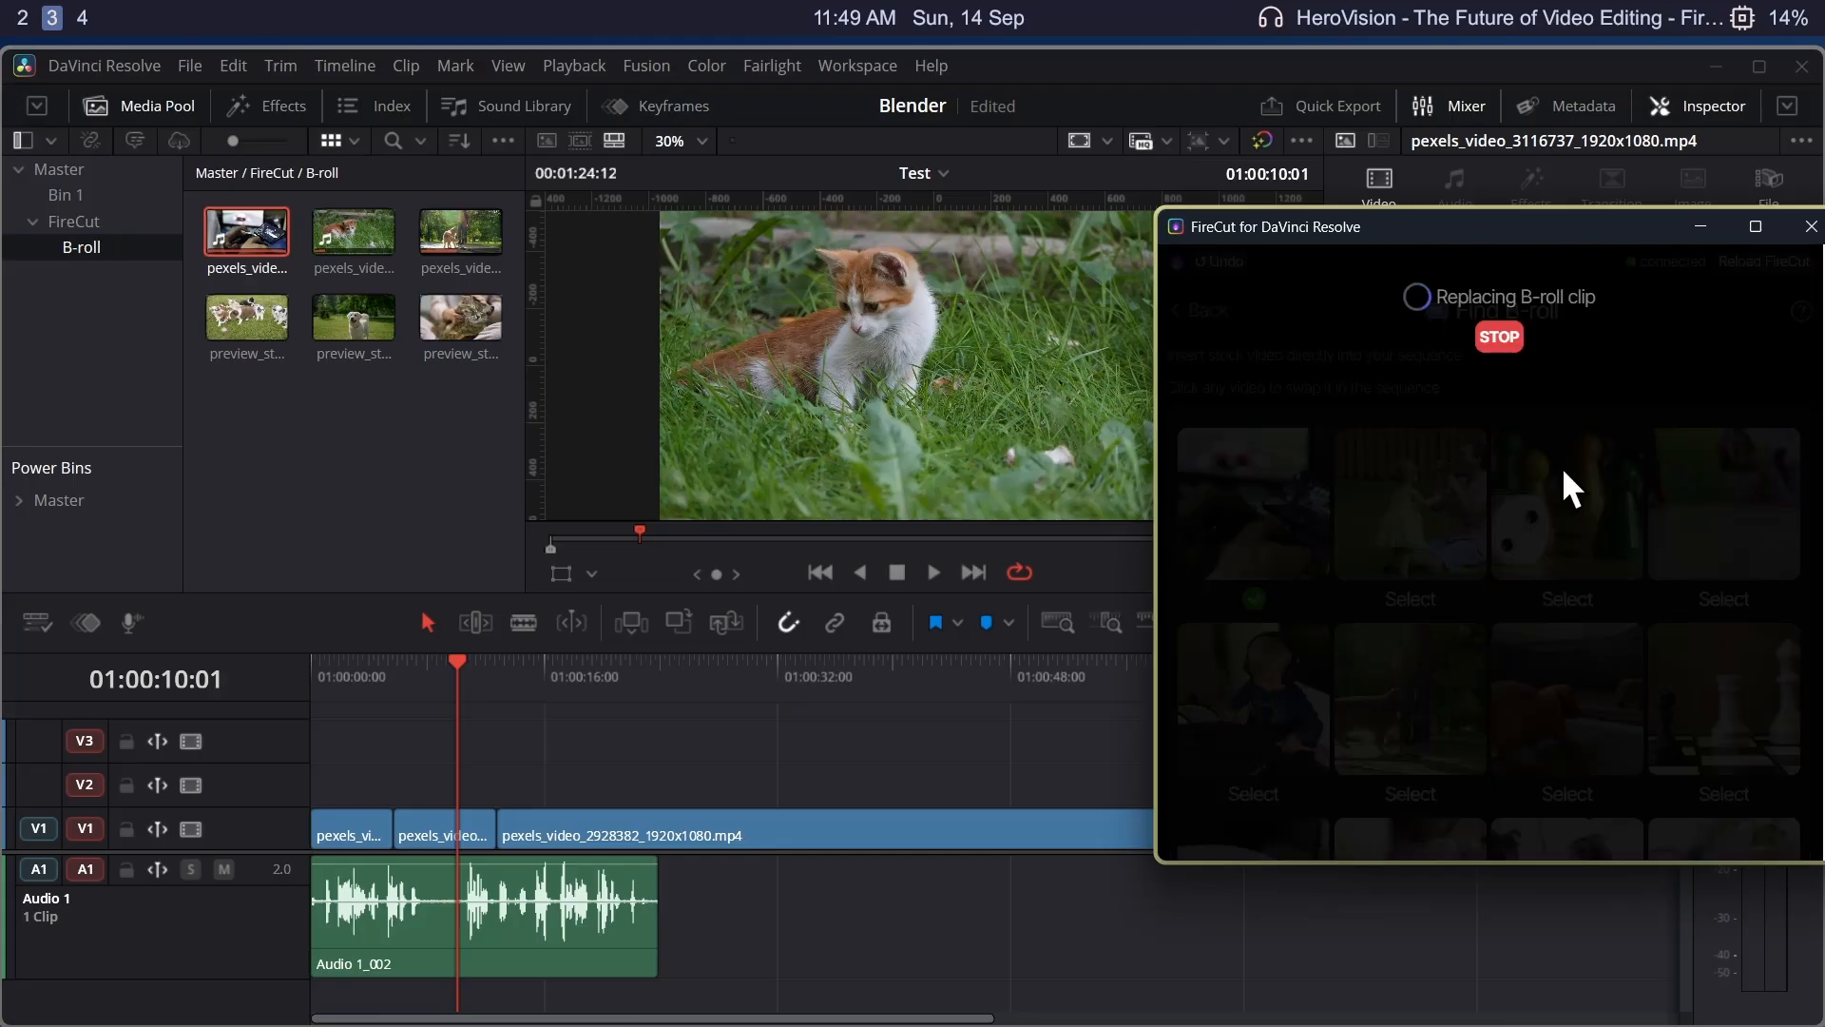
pyautogui.moveTo(528, 671); pyautogui.dragTo(659, 684)
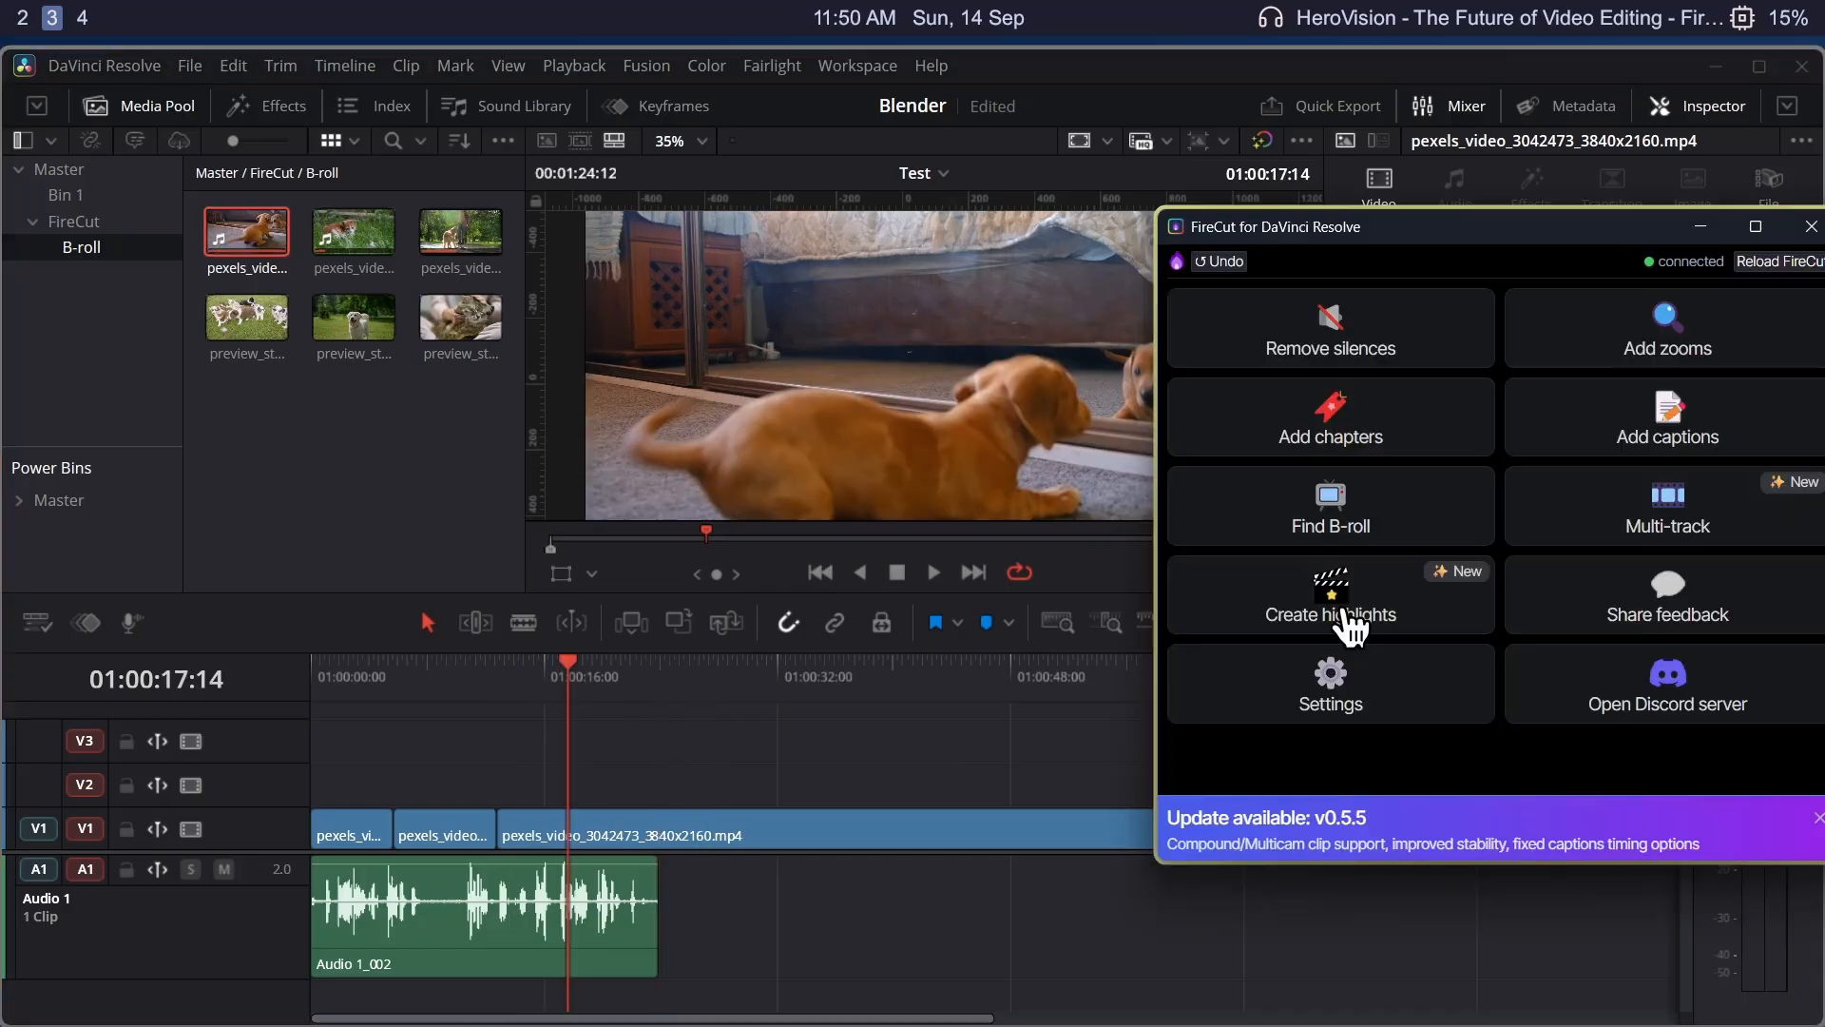
# - Detect chapters for the full sequence in English (US), with title and description generation enabled
pyautogui.click(1647, 544)
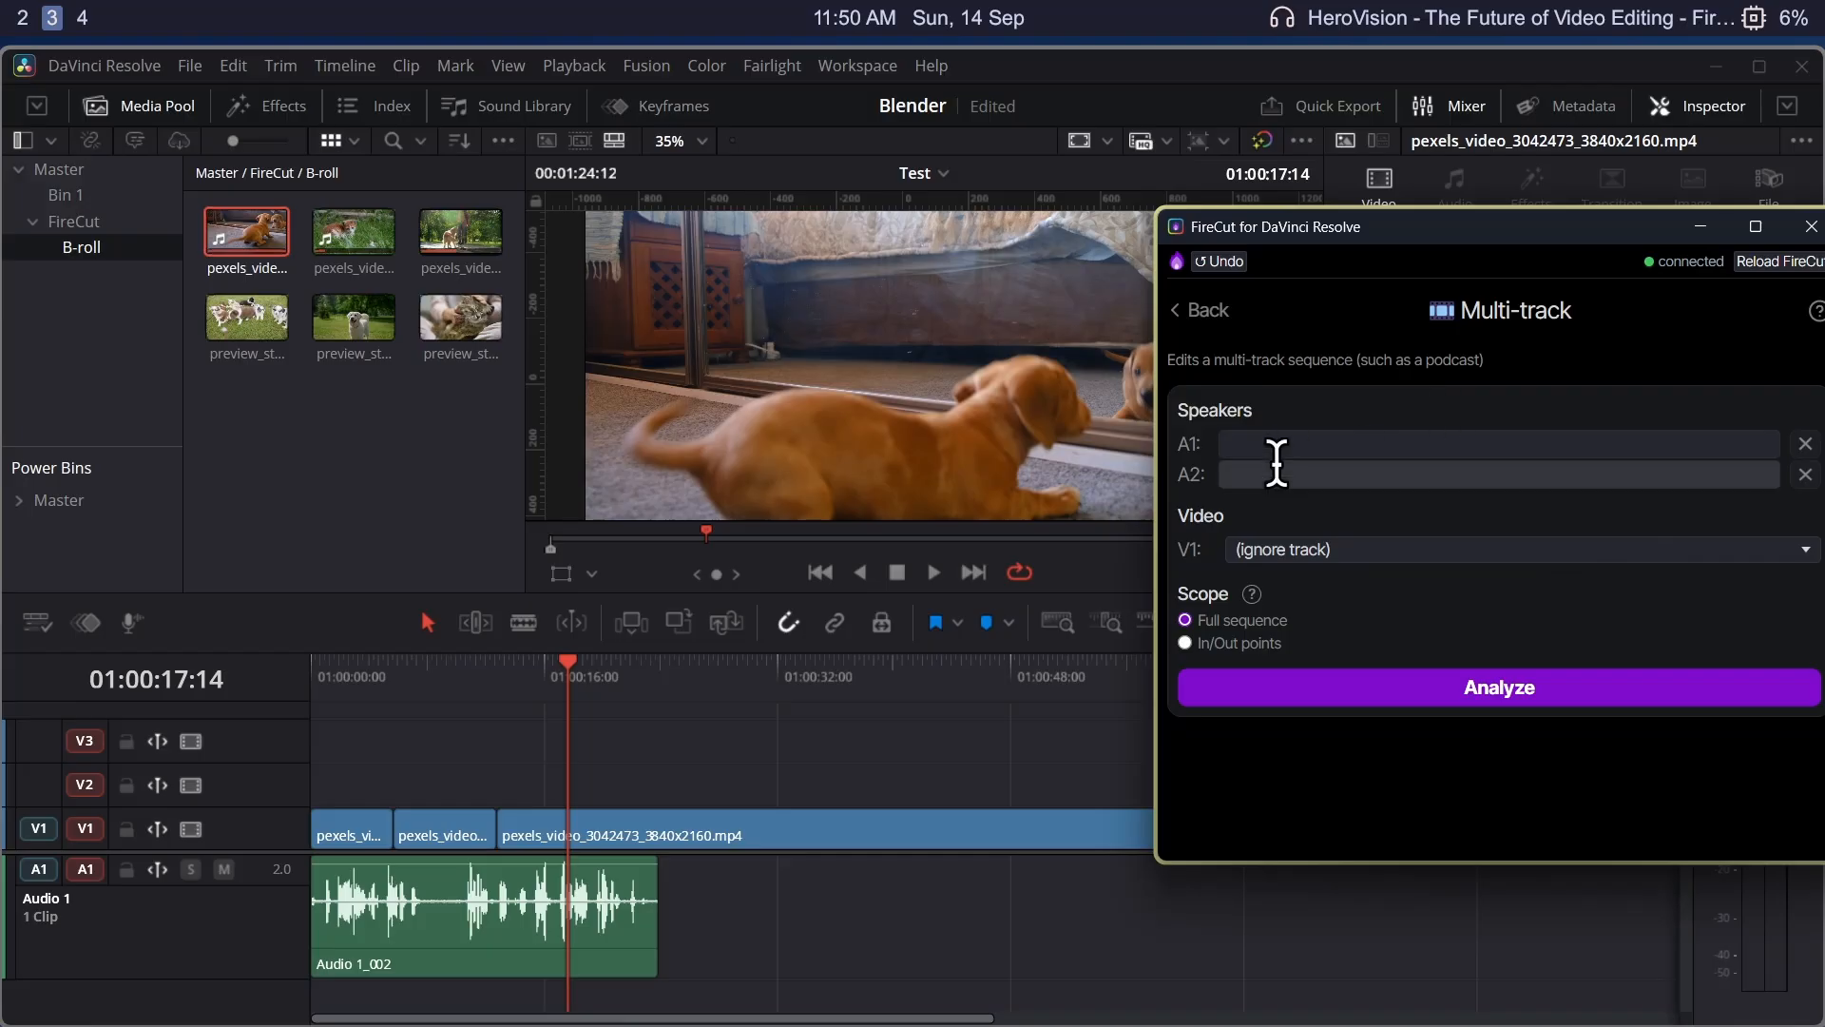
pyautogui.click(1200, 310)
pyautogui.click(1274, 408)
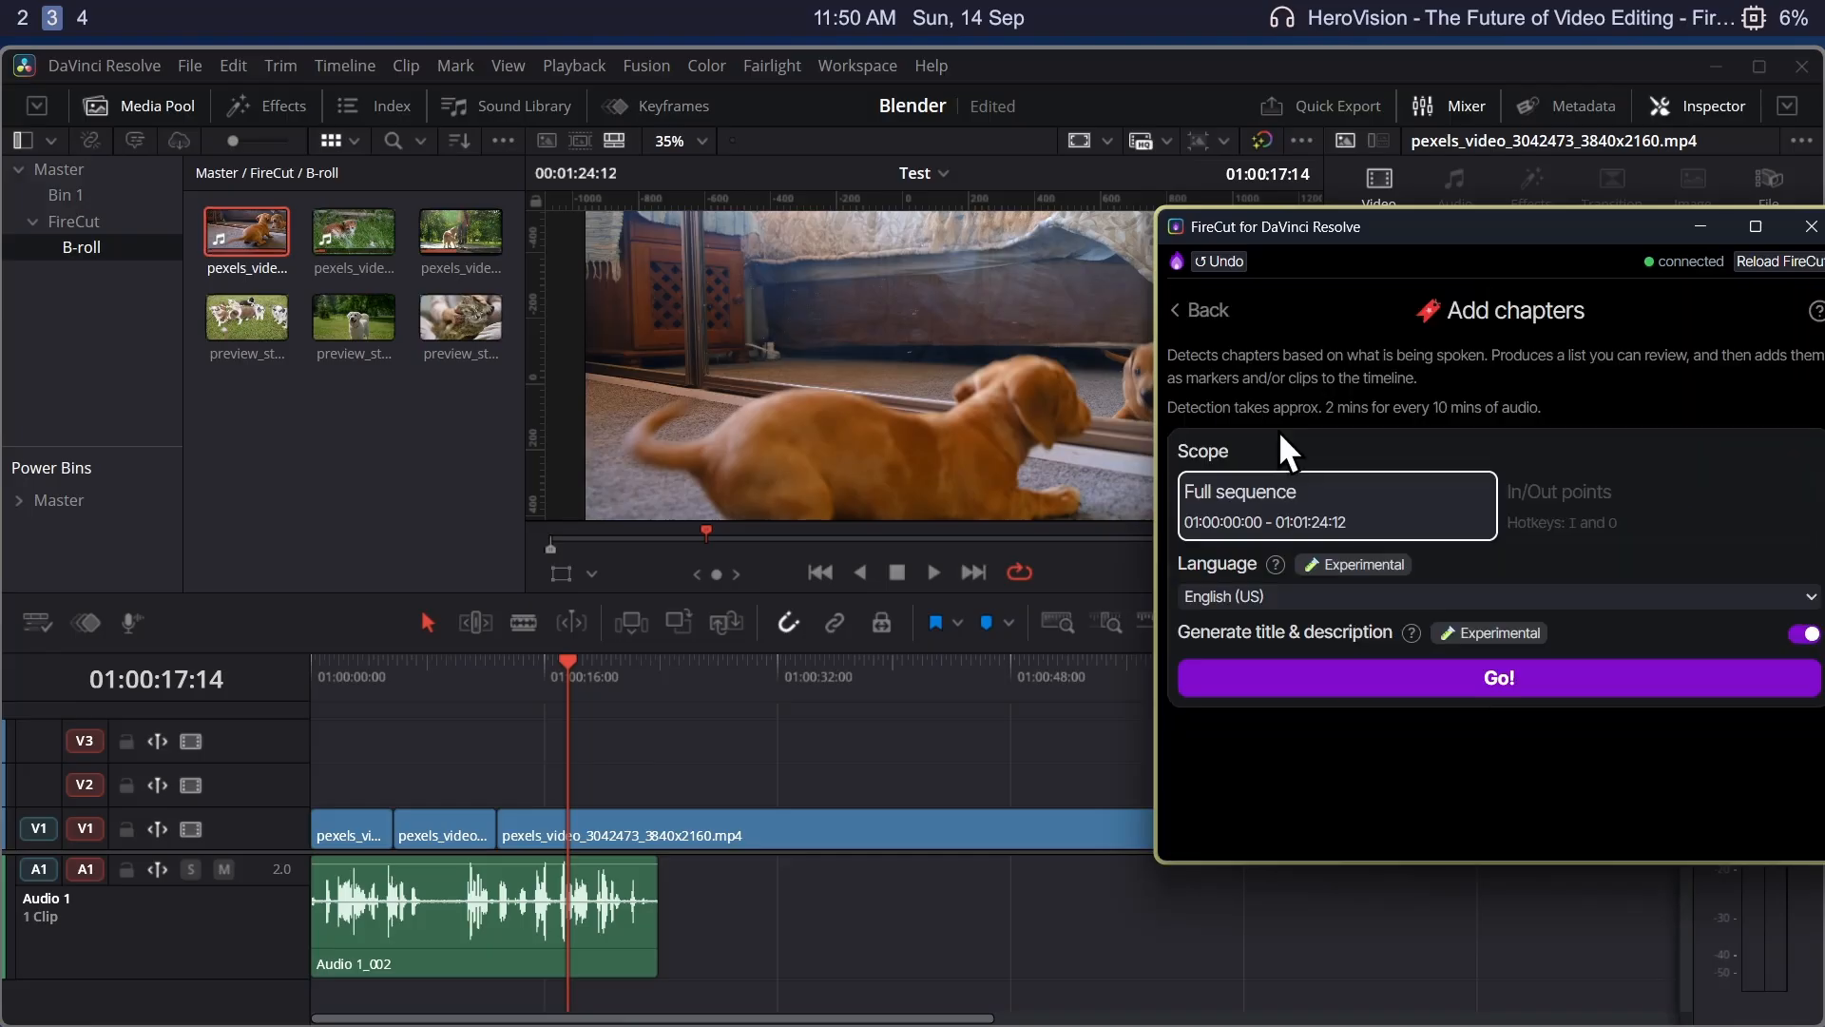
pyautogui.click(1467, 679)
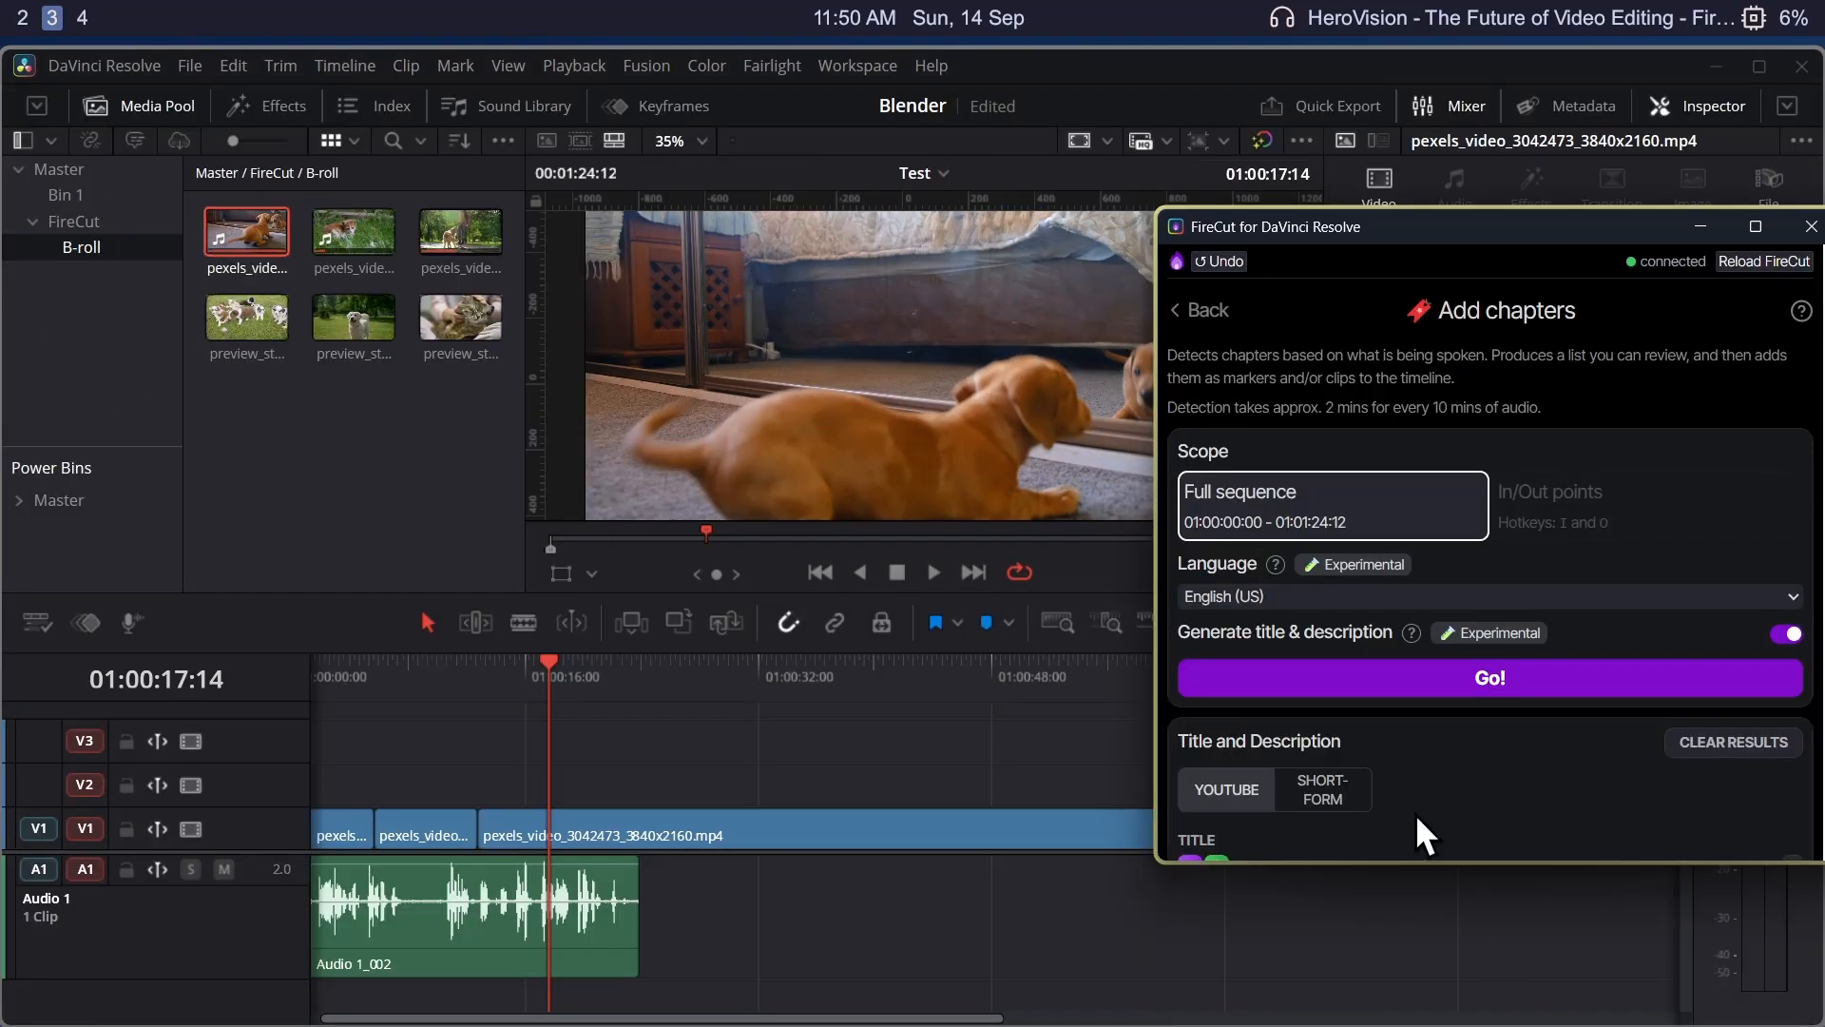
# - Review the suggested YouTube and short-form titles, descriptions and chapter list
pyautogui.scroll(-1, 1331, 713)
pyautogui.scroll(-2, 1358, 597)
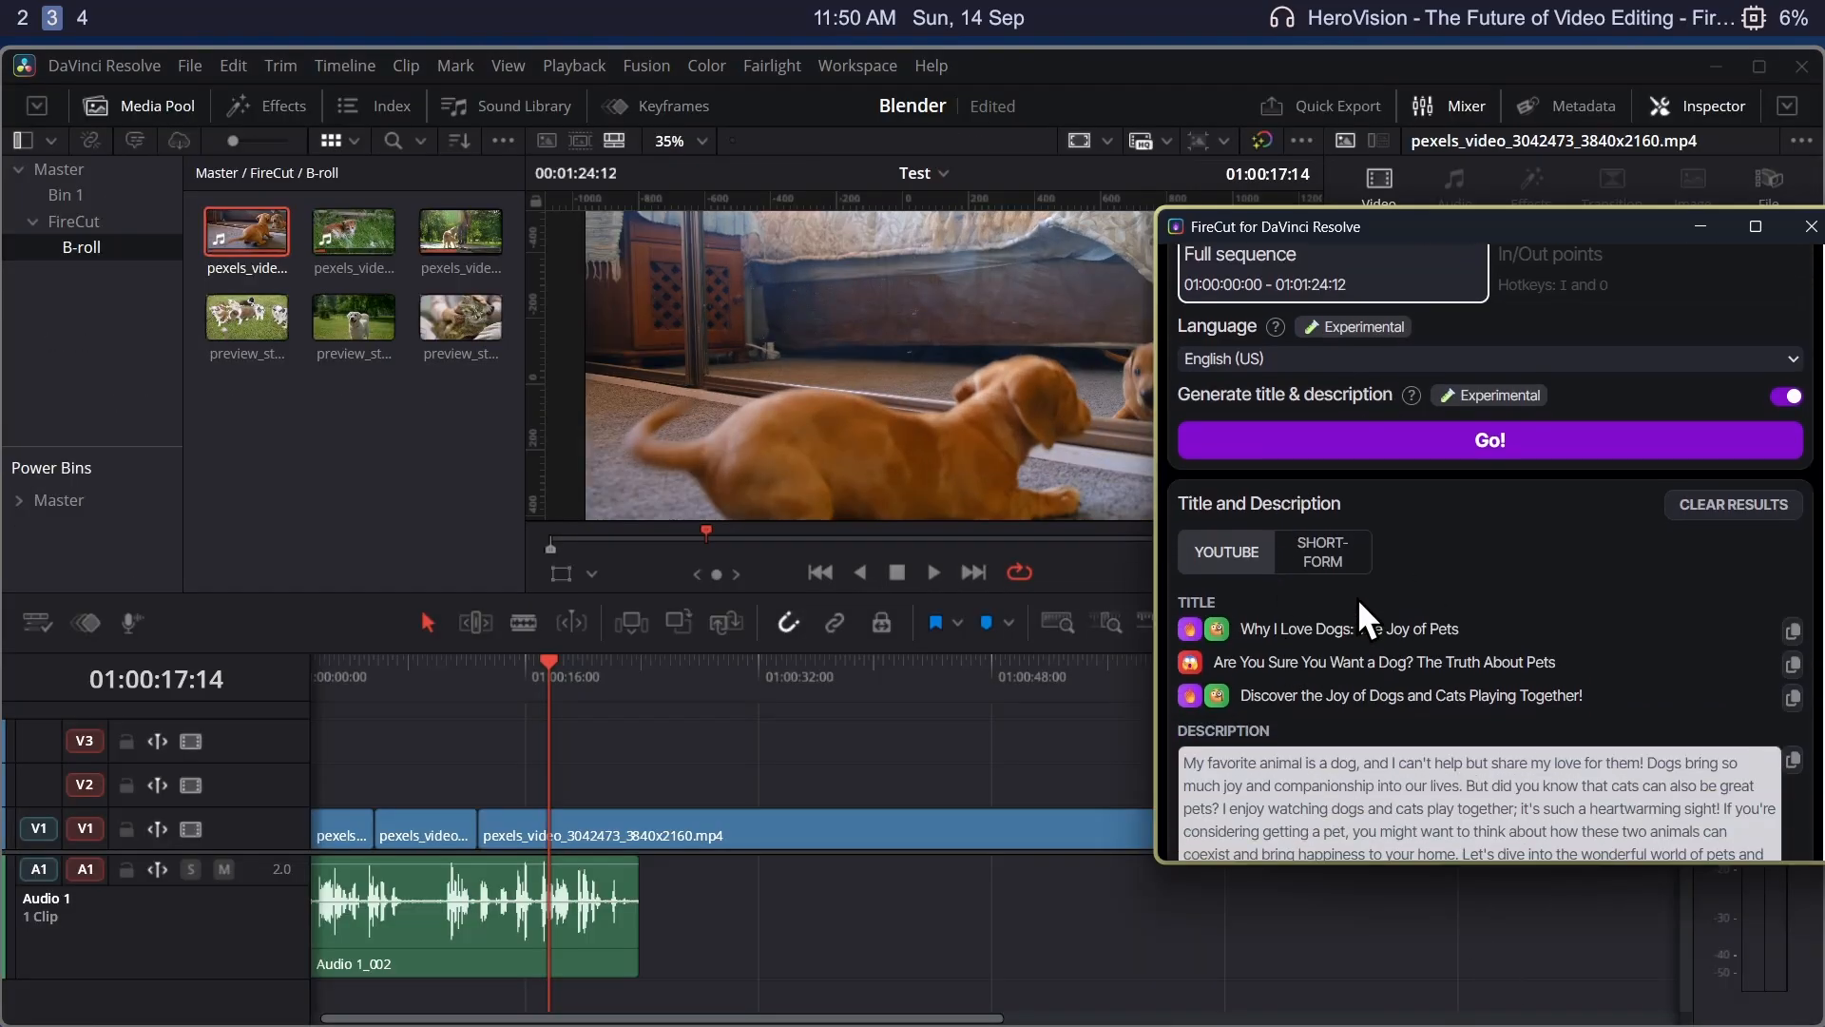
pyautogui.moveTo(1245, 630); pyautogui.dragTo(1490, 618)
pyautogui.scroll(-4, 1345, 570)
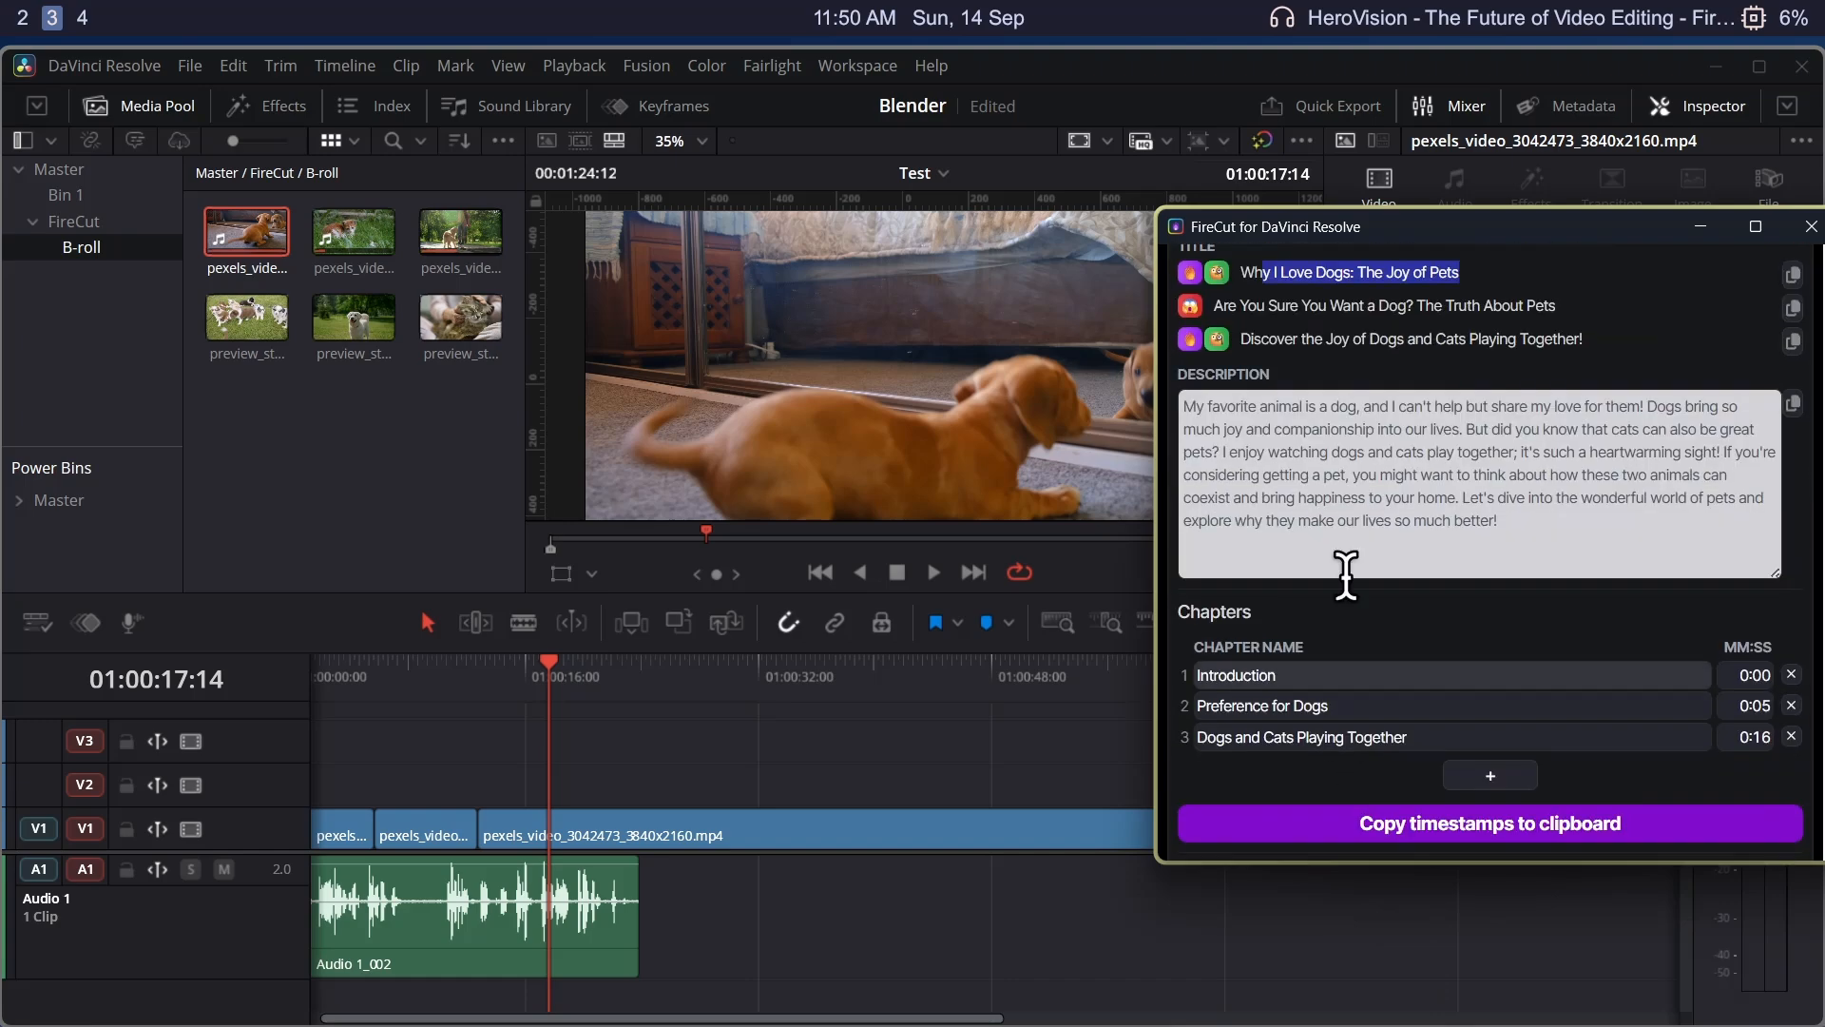
pyautogui.scroll(-3, 1380, 658)
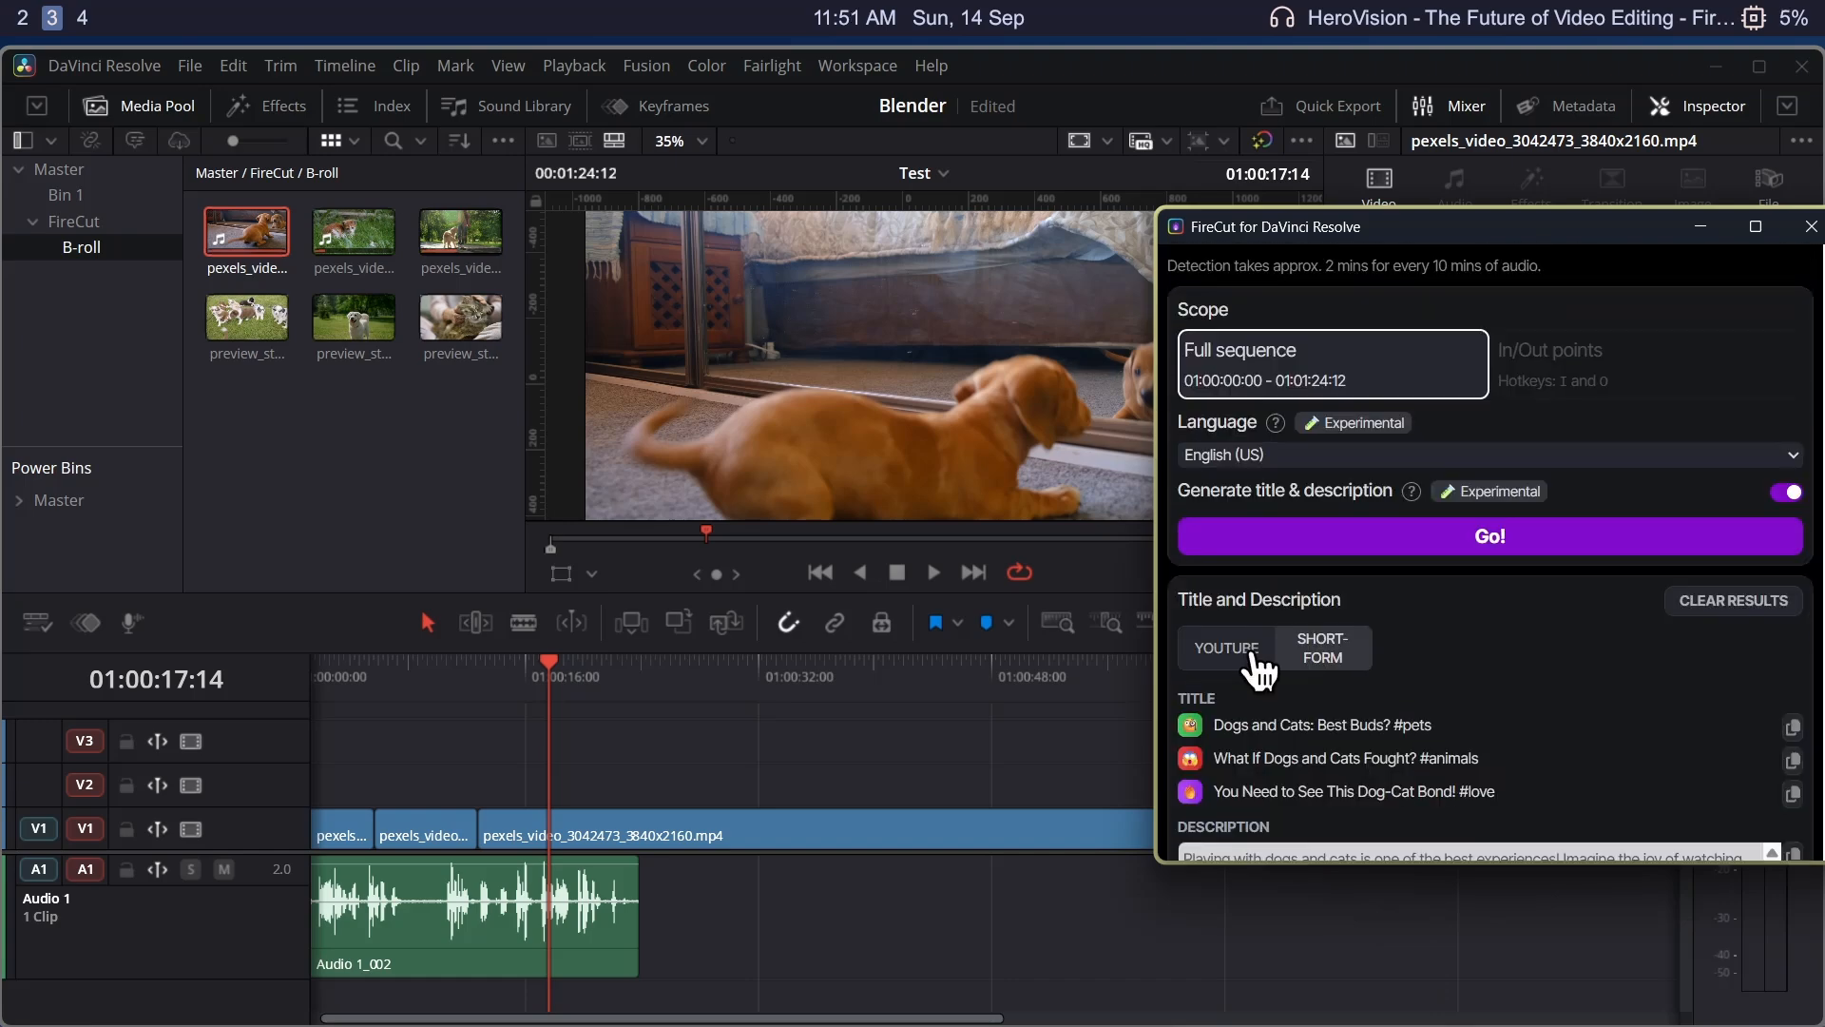
pyautogui.scroll(-2, 1265, 668)
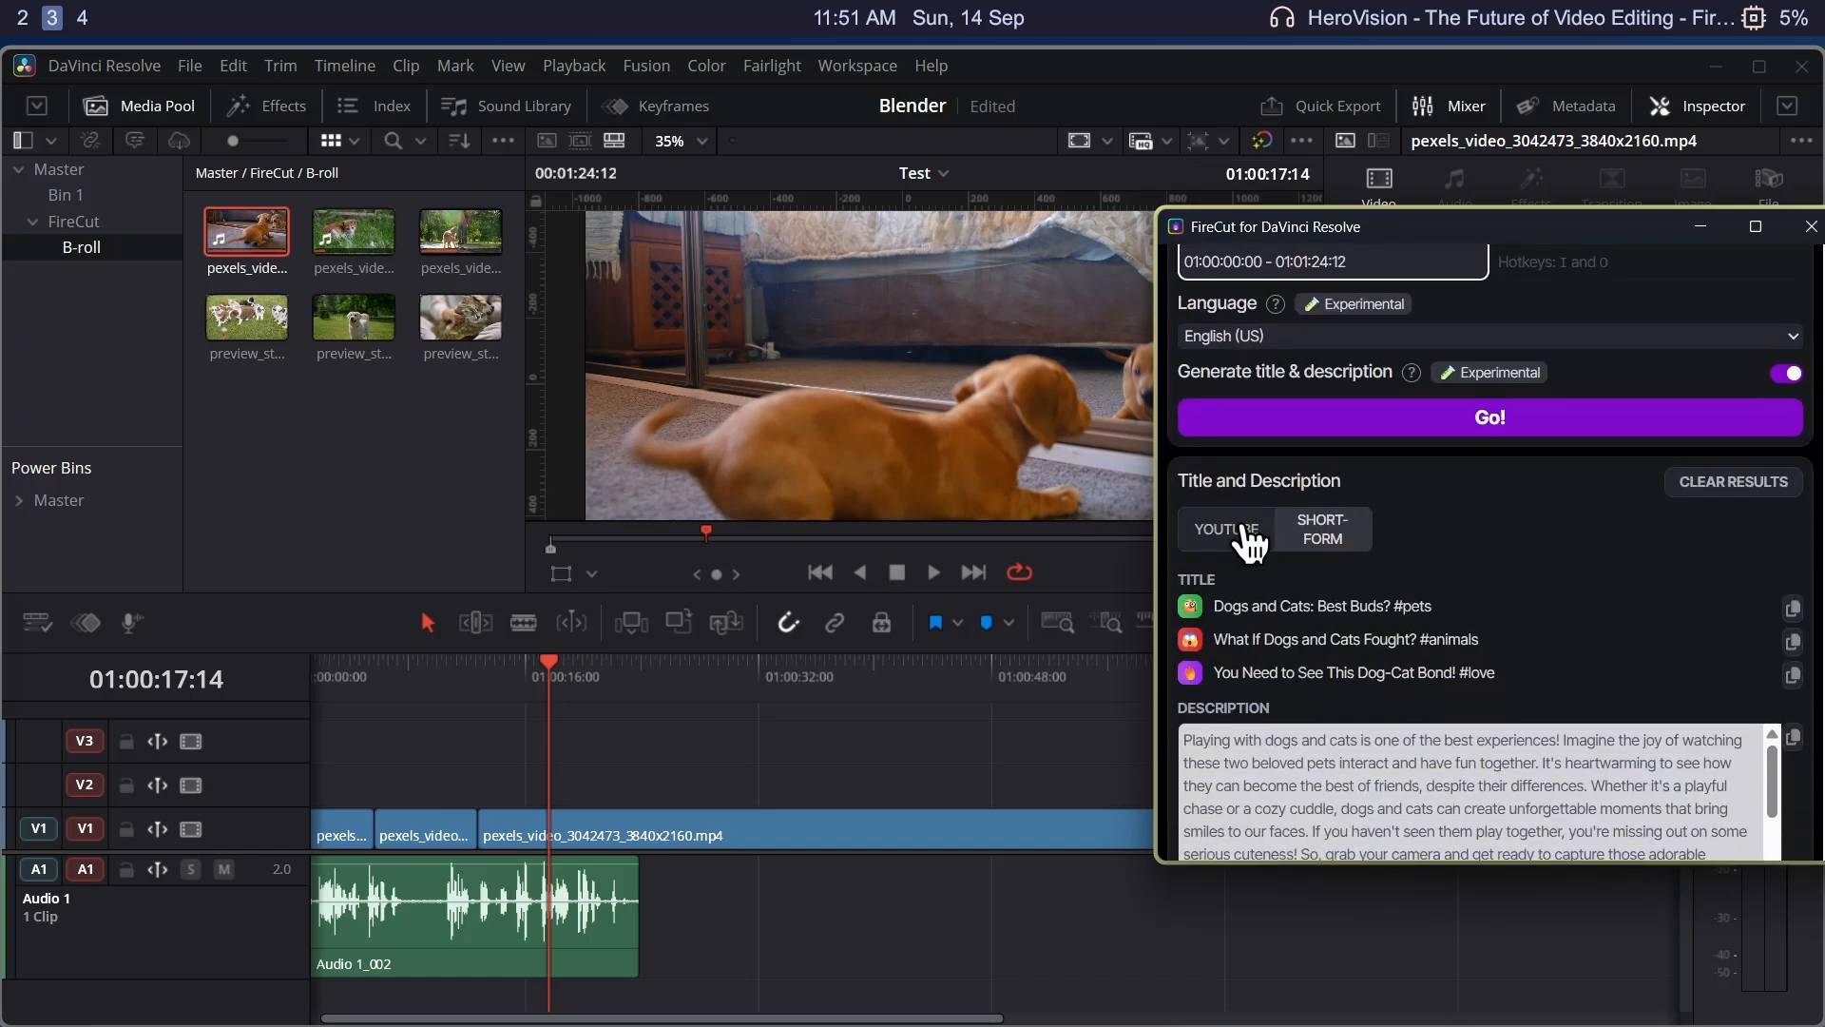
pyautogui.click(1250, 535)
pyautogui.scroll(4, 1236, 428)
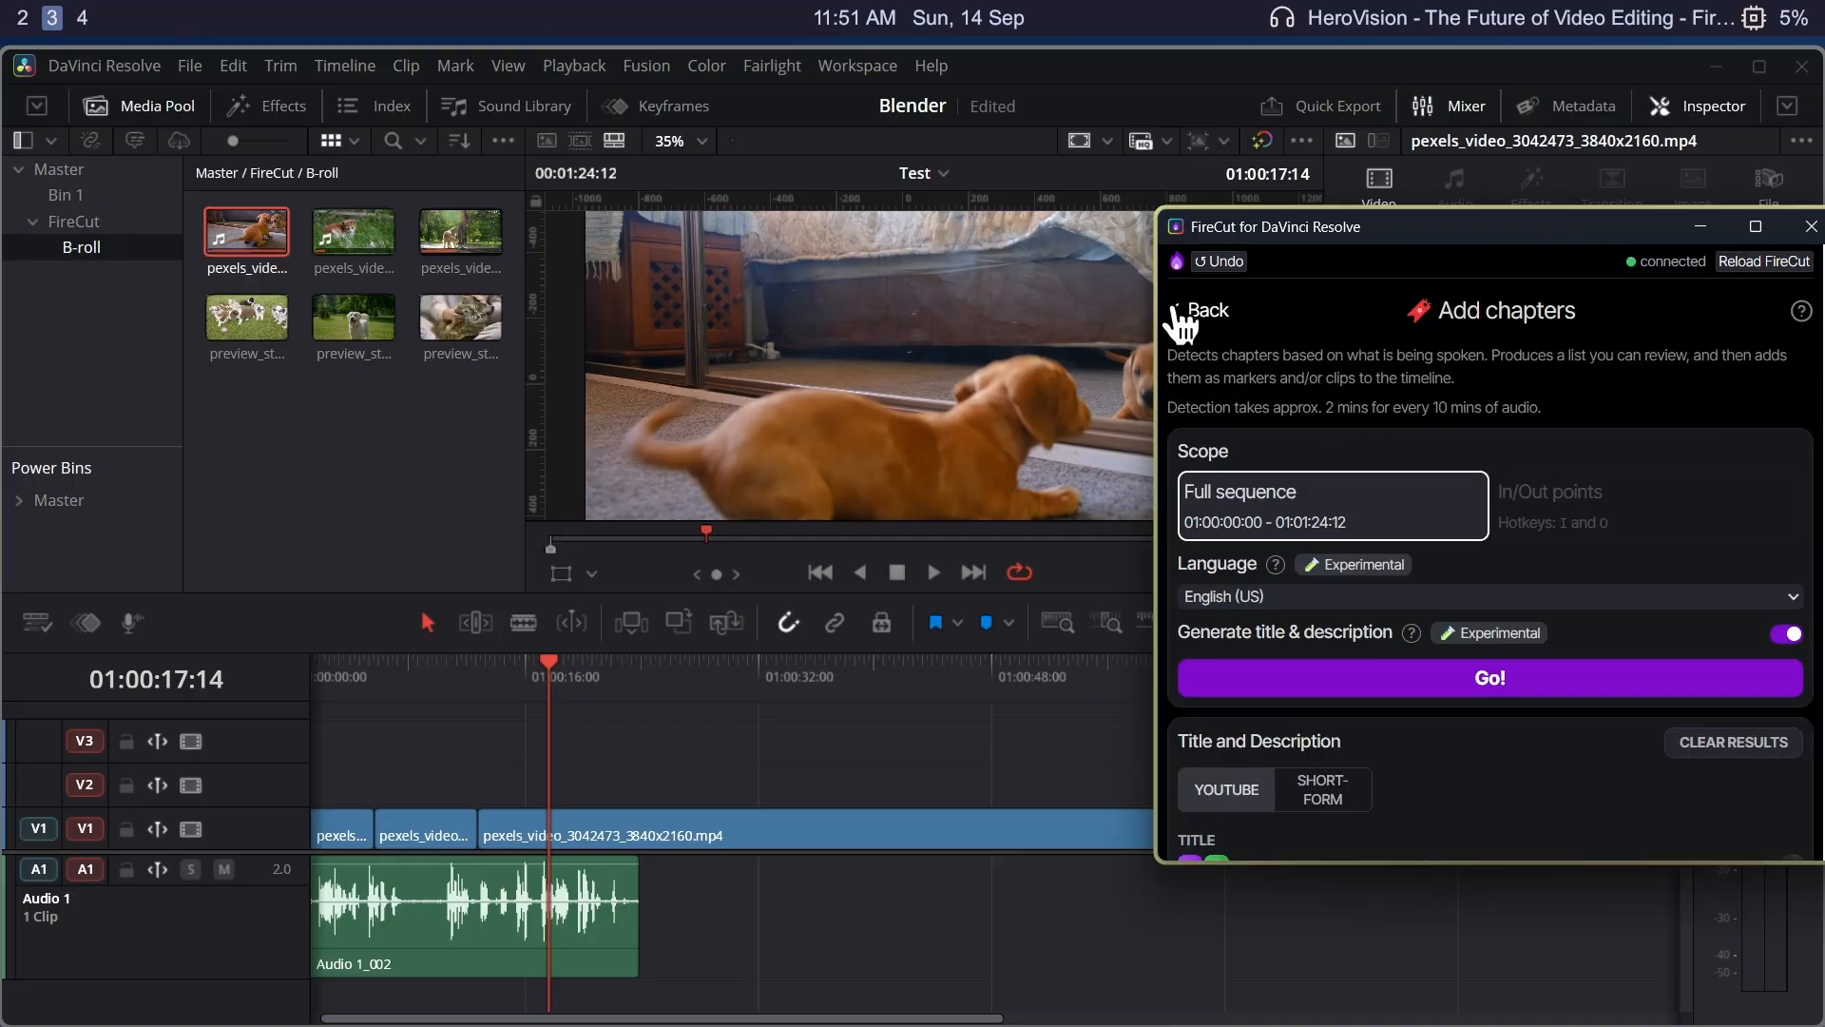
# - Limit the range to the audio clip's end at 01:00:23:22 and transcribe the audio in English (US) for captions
pyautogui.click(1183, 307)
pyautogui.click(1716, 436)
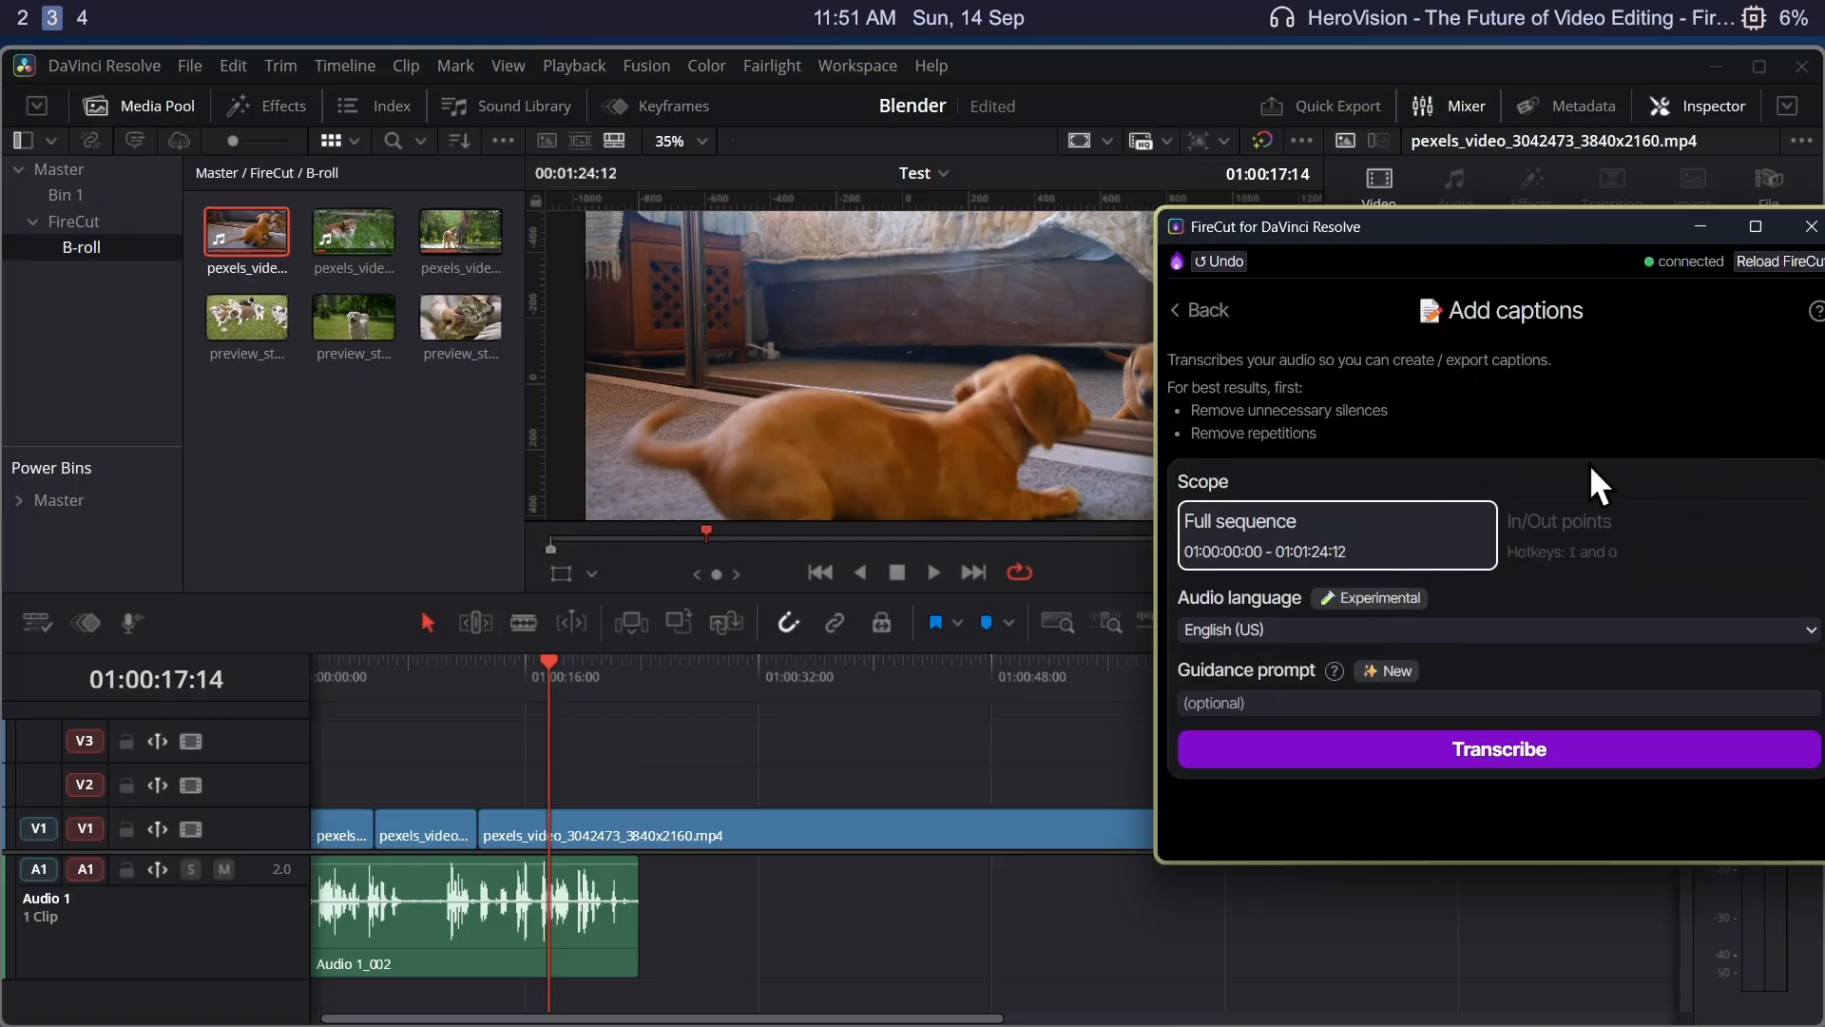
pyautogui.click(1430, 756)
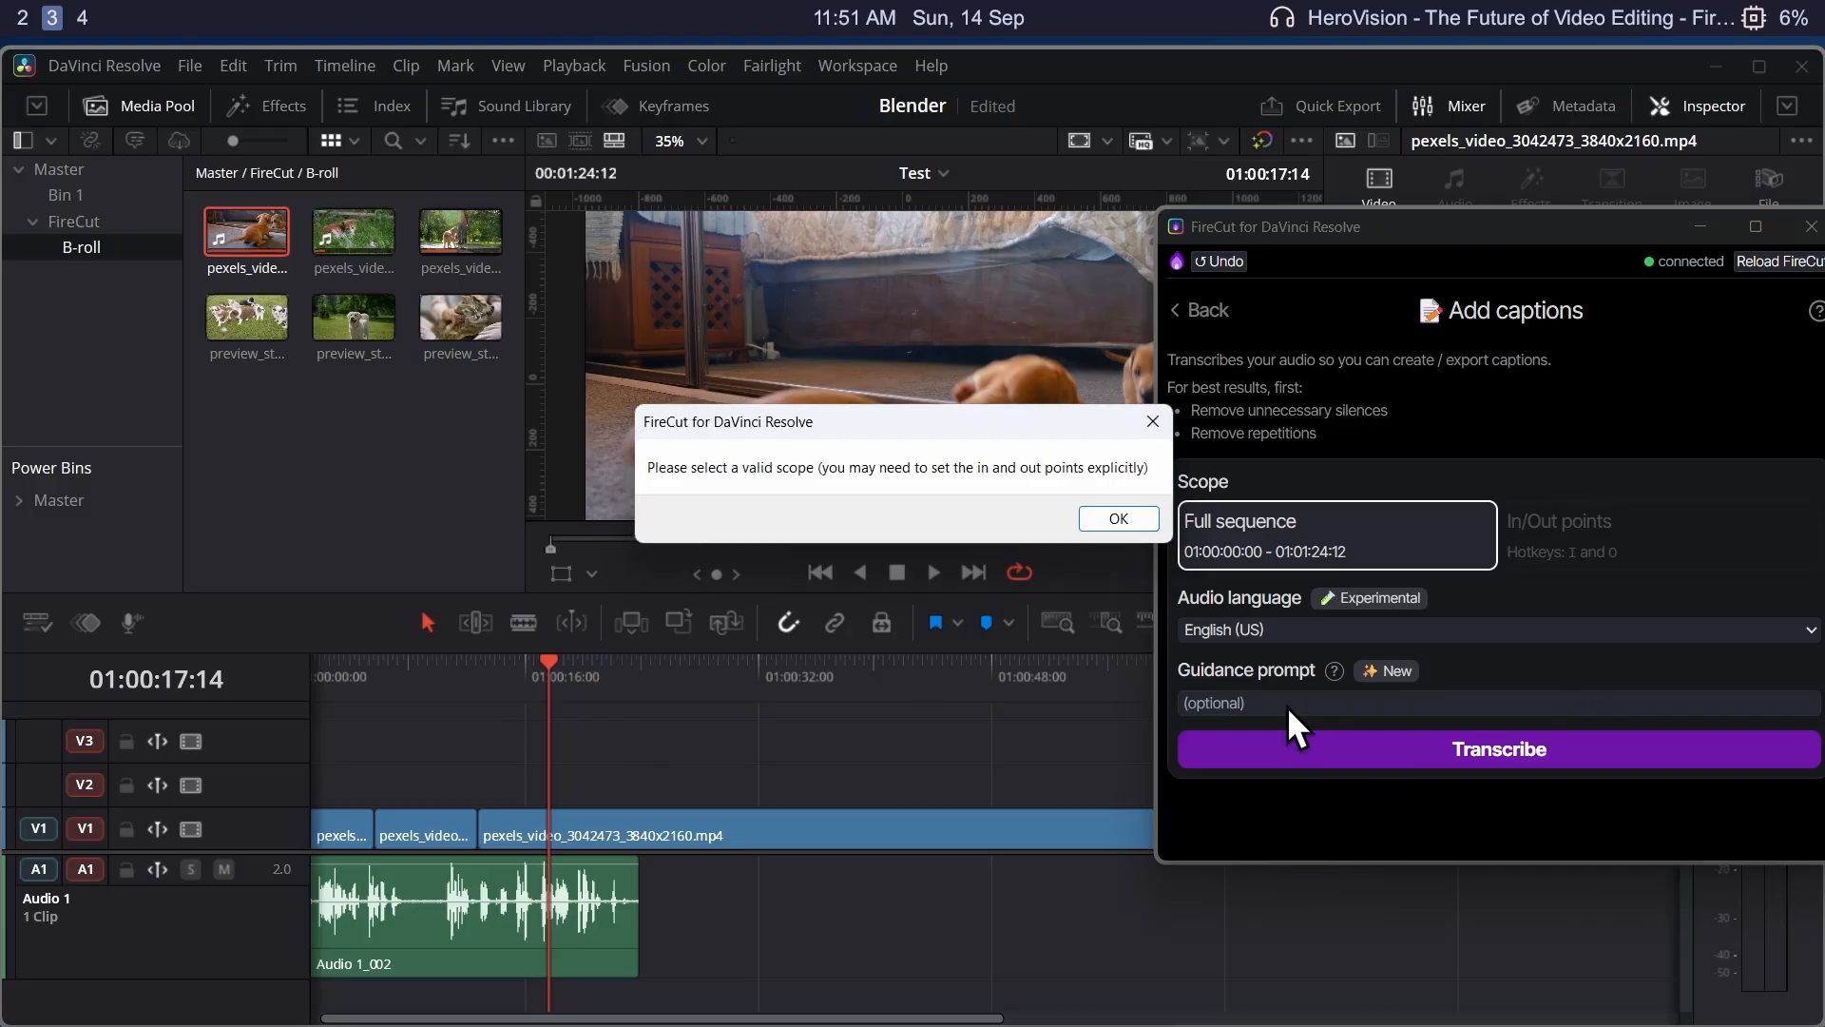
pyautogui.click(1119, 519)
pyautogui.moveTo(610, 683); pyautogui.dragTo(637, 727)
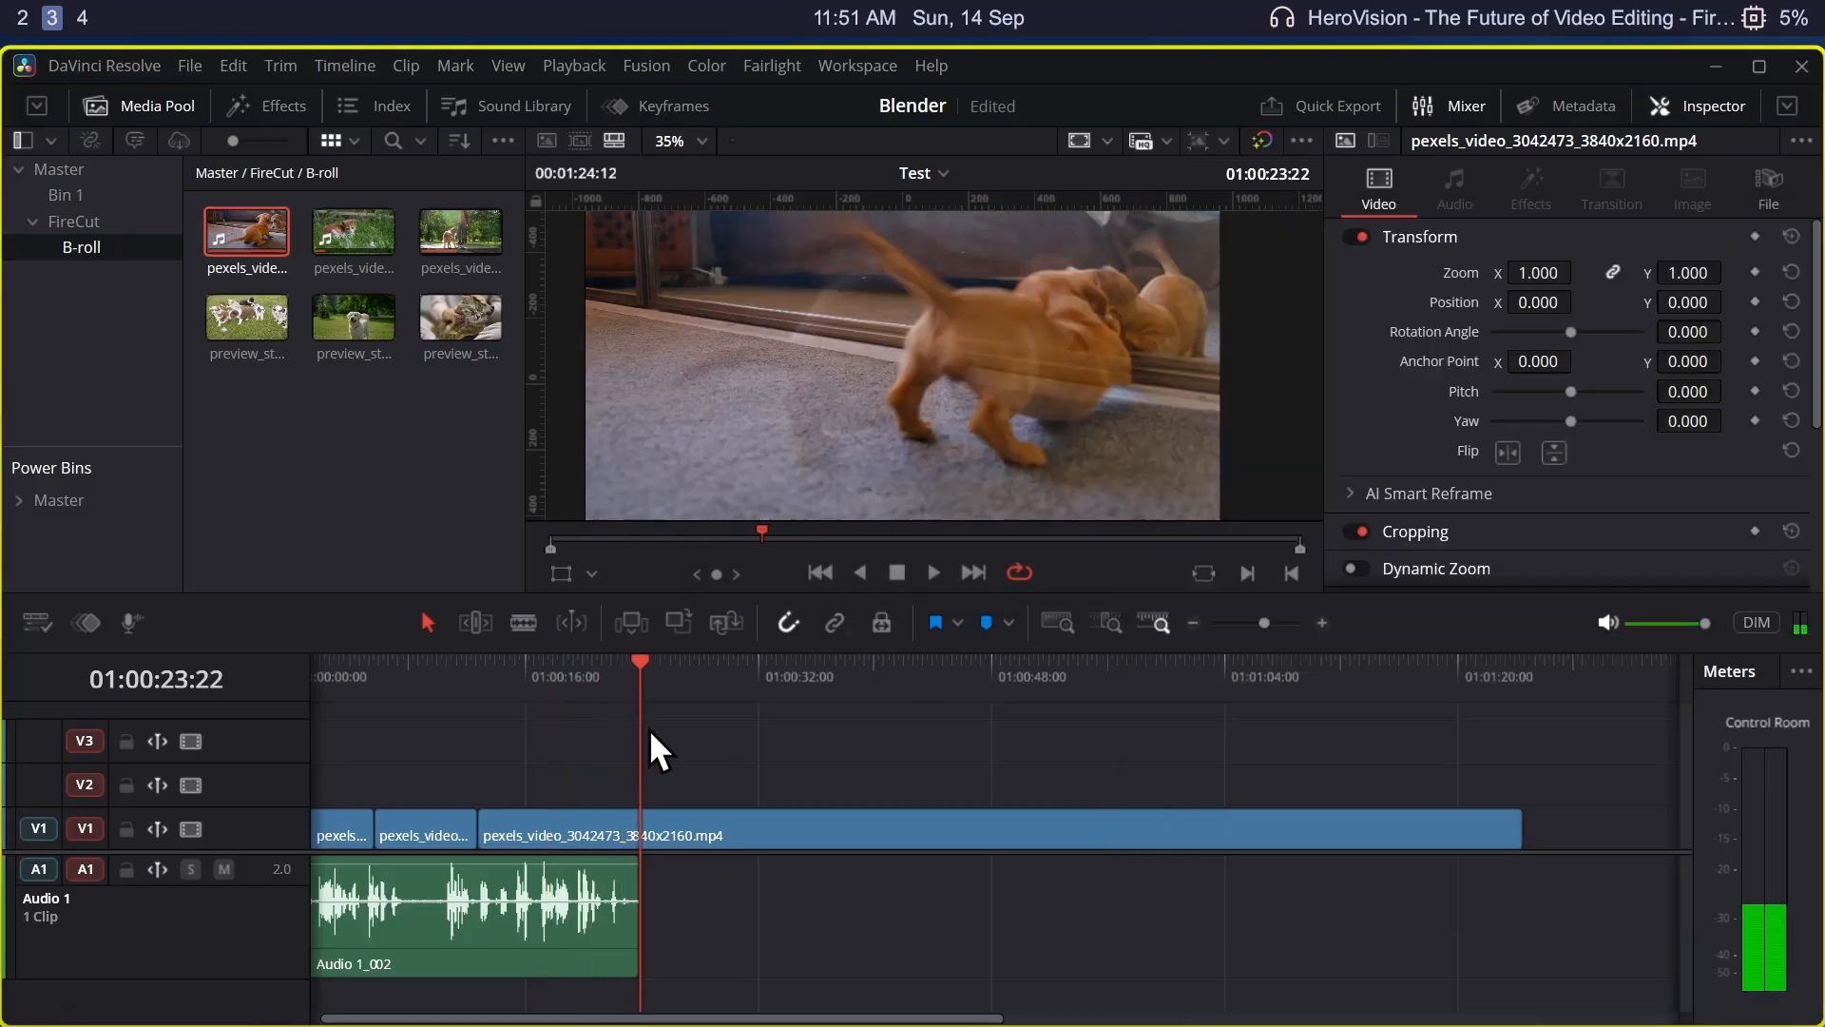
pyautogui.click(1354, 751)
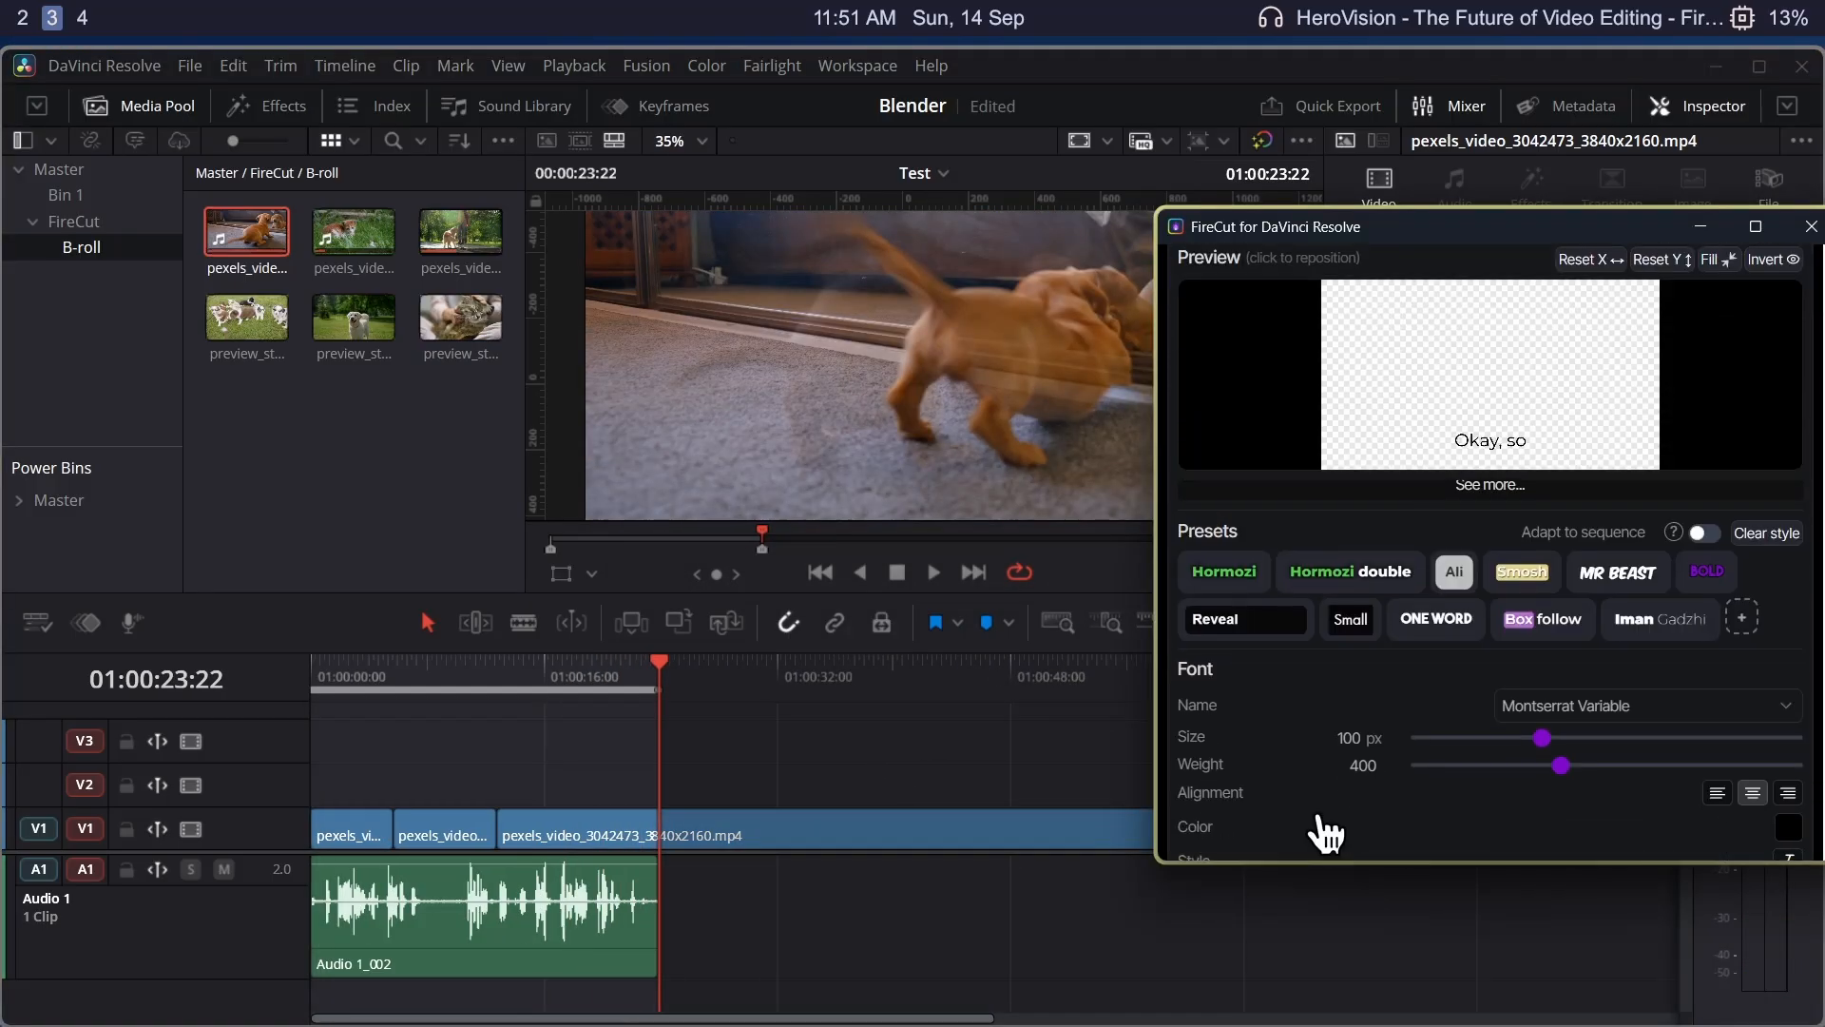
# - Apply the Hormozi preset to the captions and generate them
pyautogui.click(1250, 705)
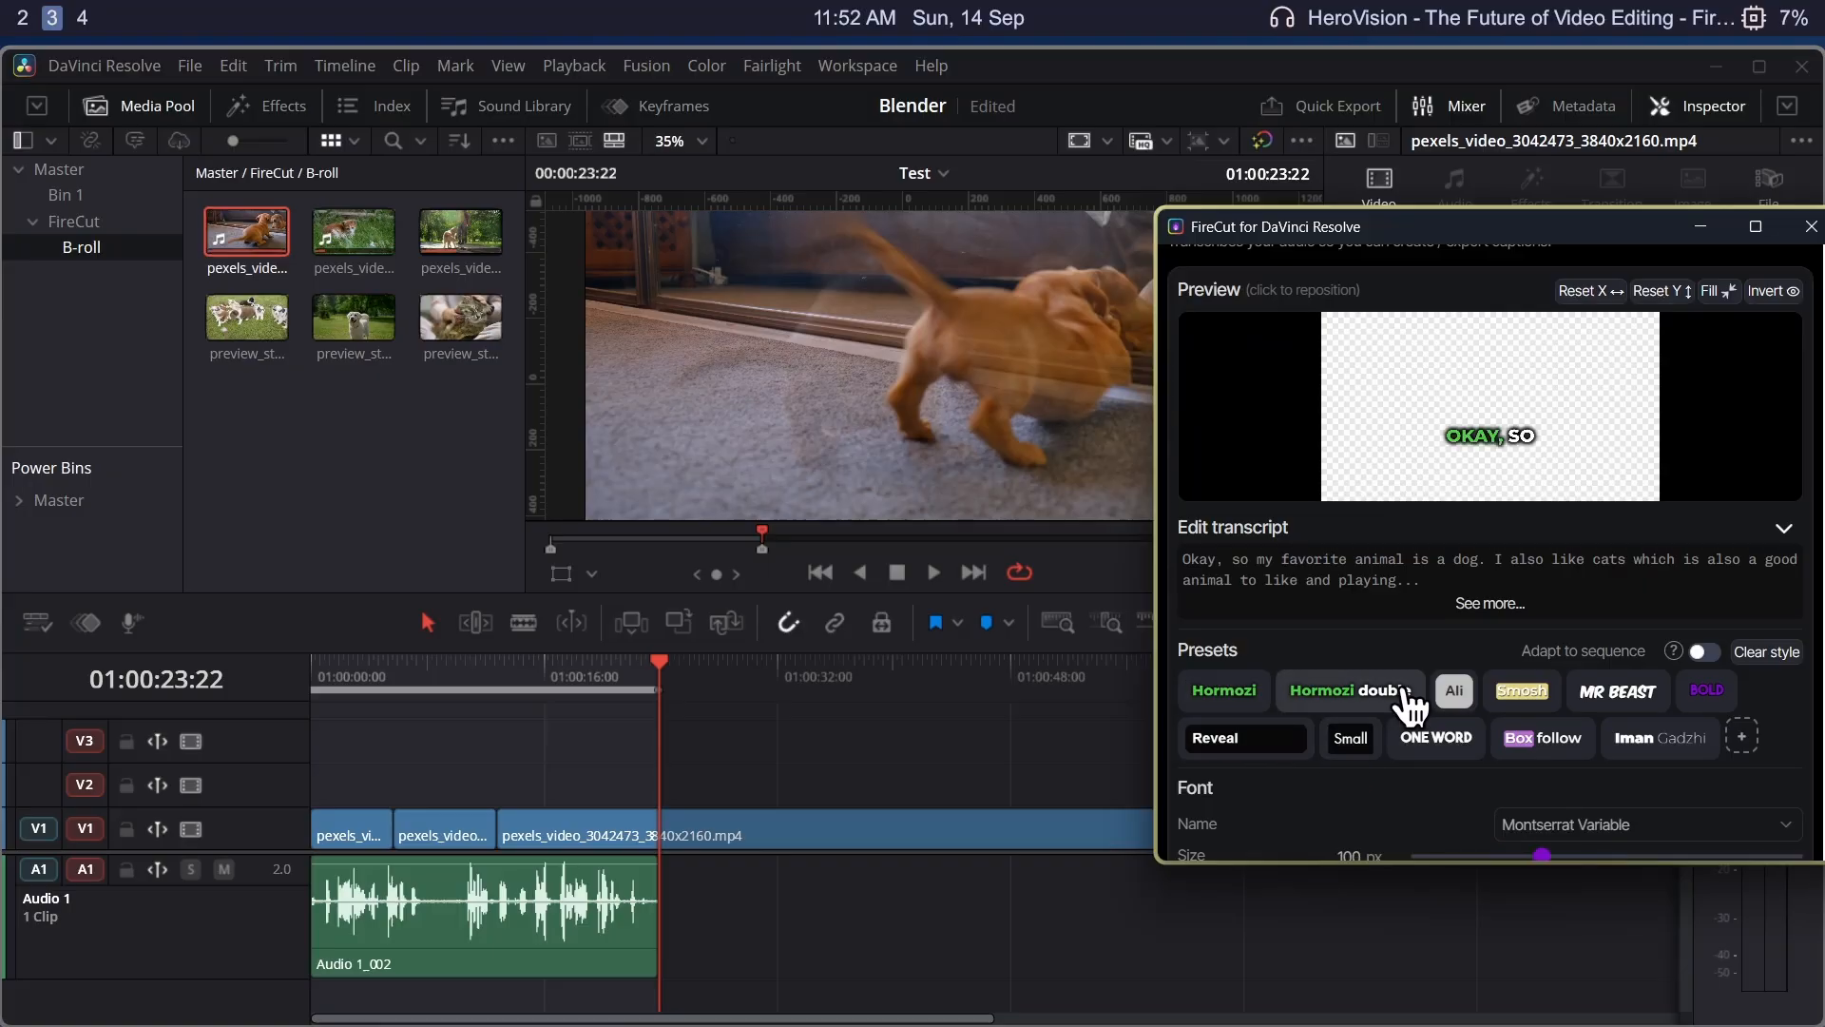
pyautogui.scroll(-10, 1454, 770)
pyautogui.click(1487, 822)
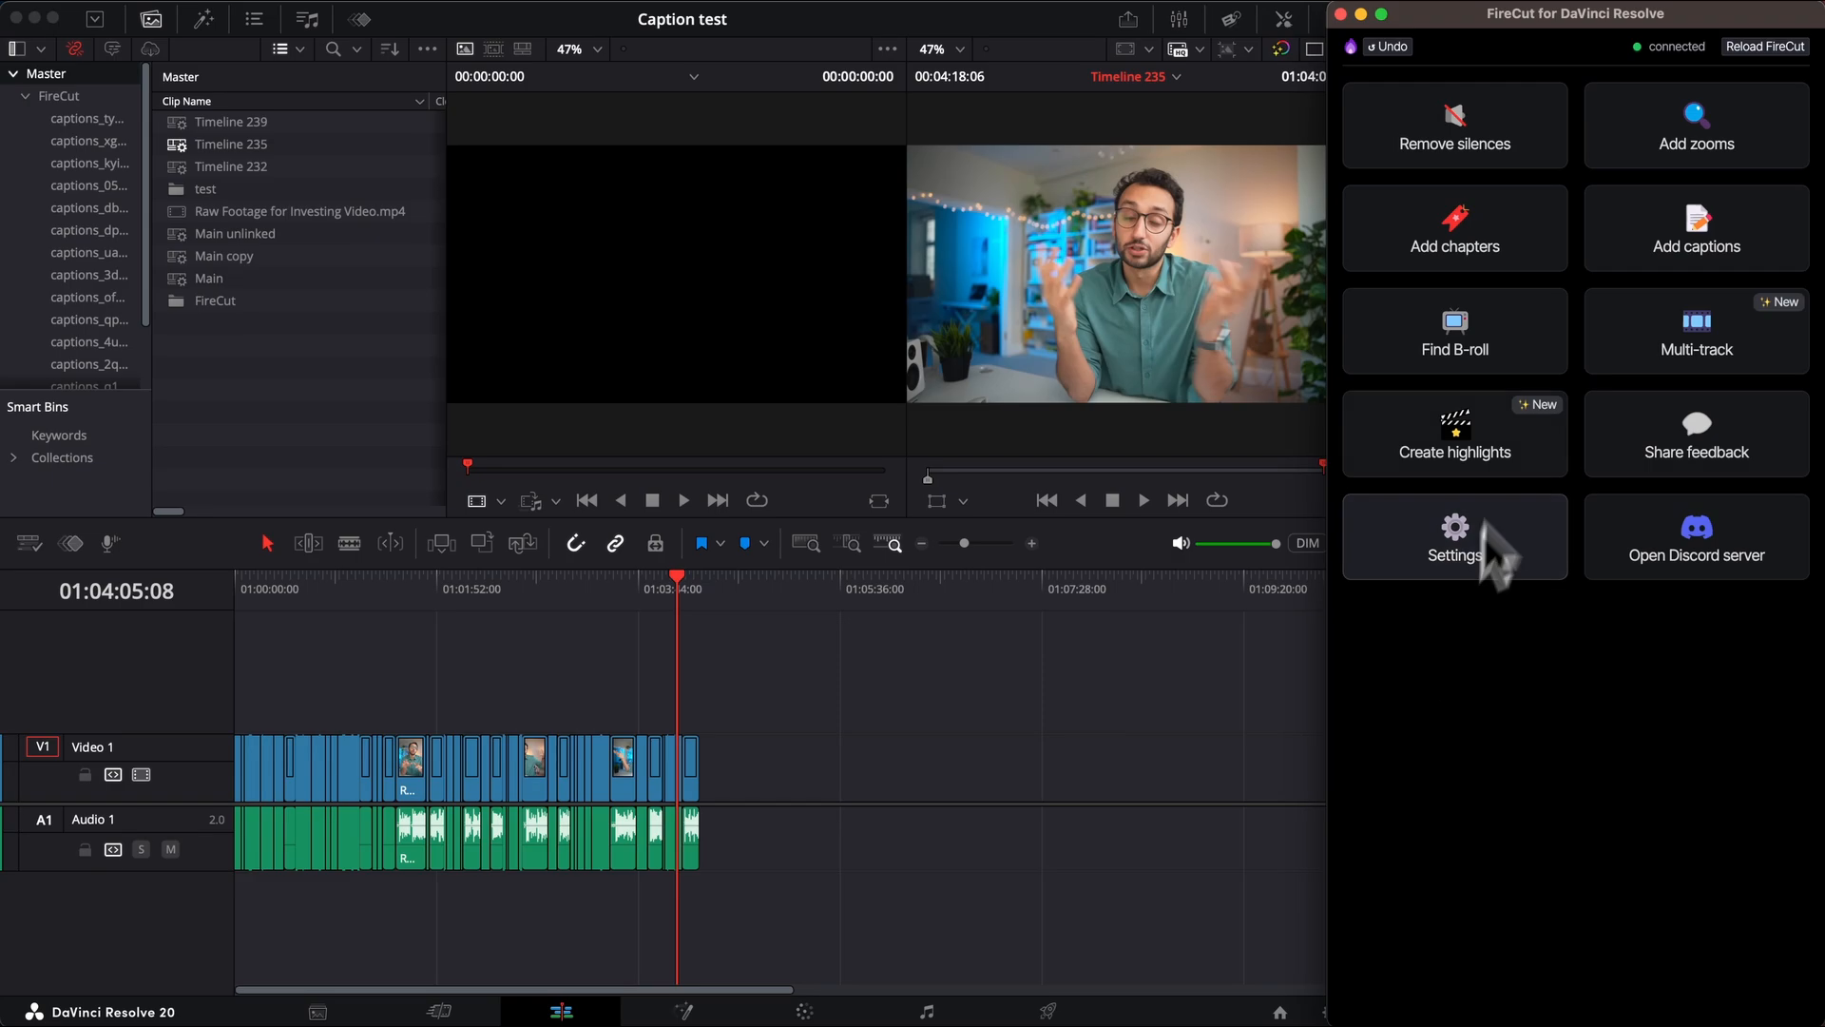
# - Find automatic Storyblocks B-roll for the full sequence of Timeline 235 and dismiss the feedback form
pyautogui.click(1469, 347)
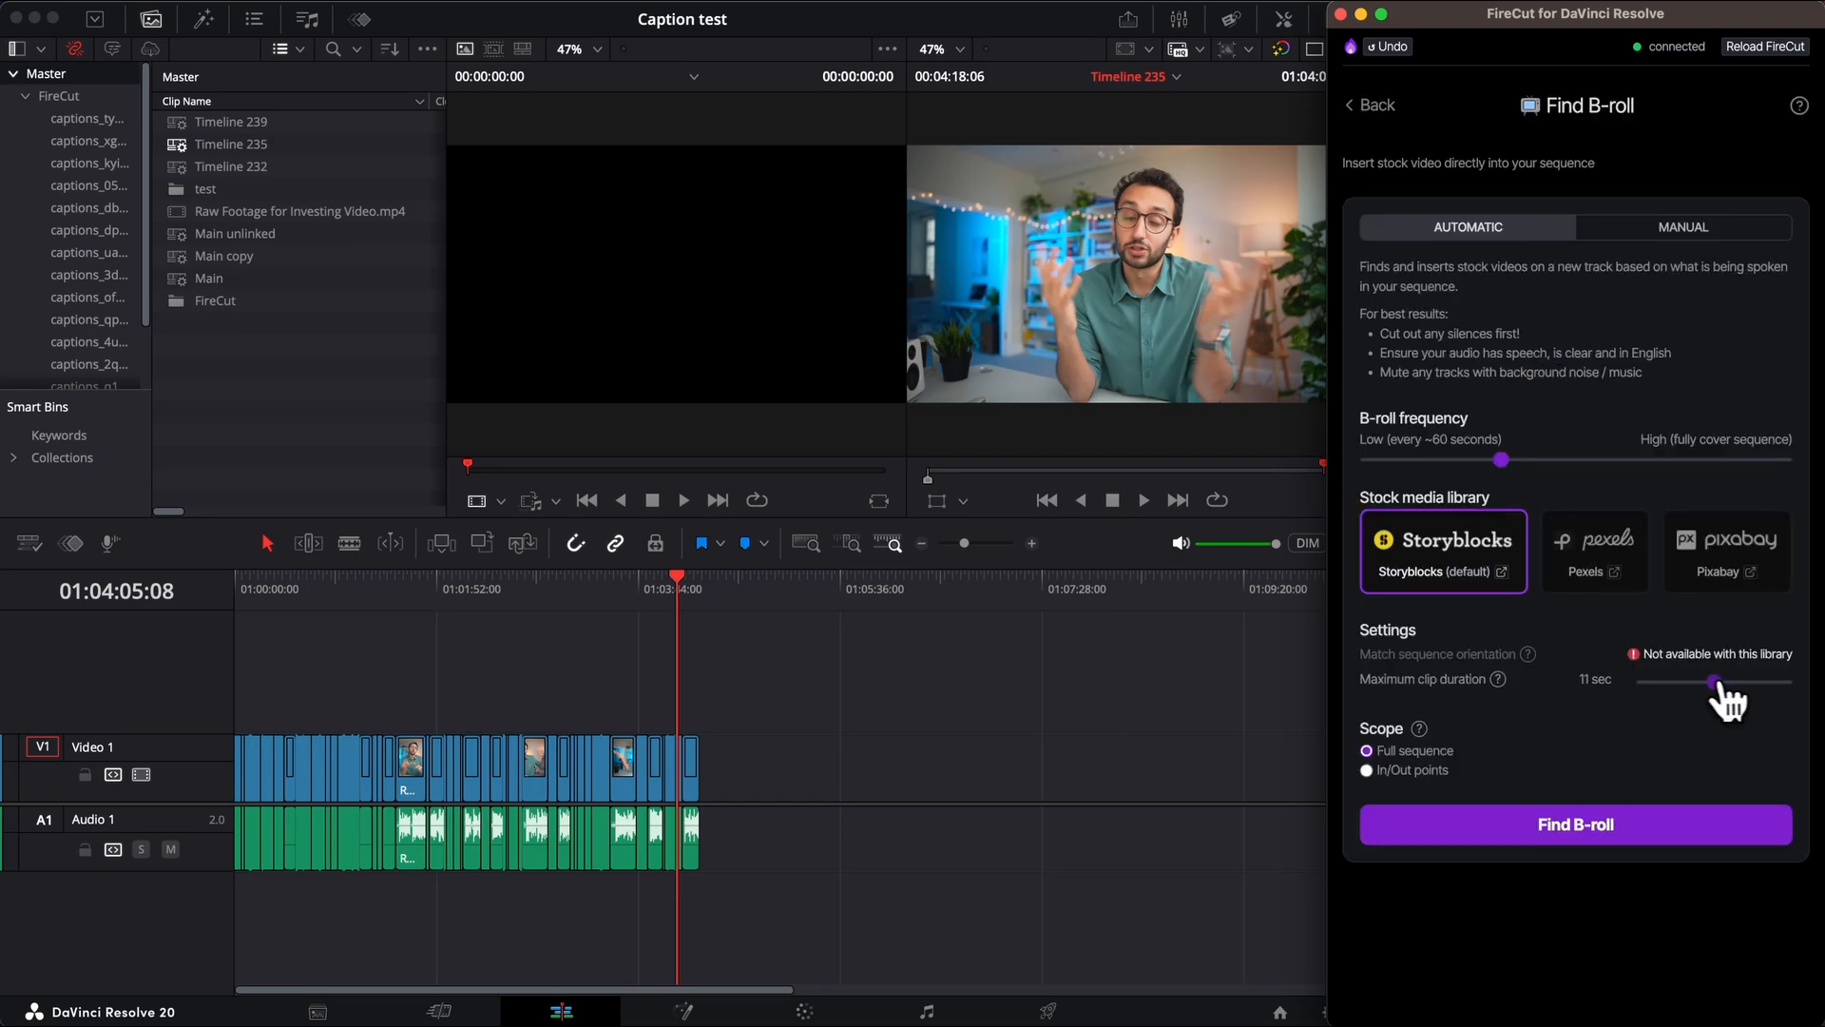
pyautogui.click(1709, 829)
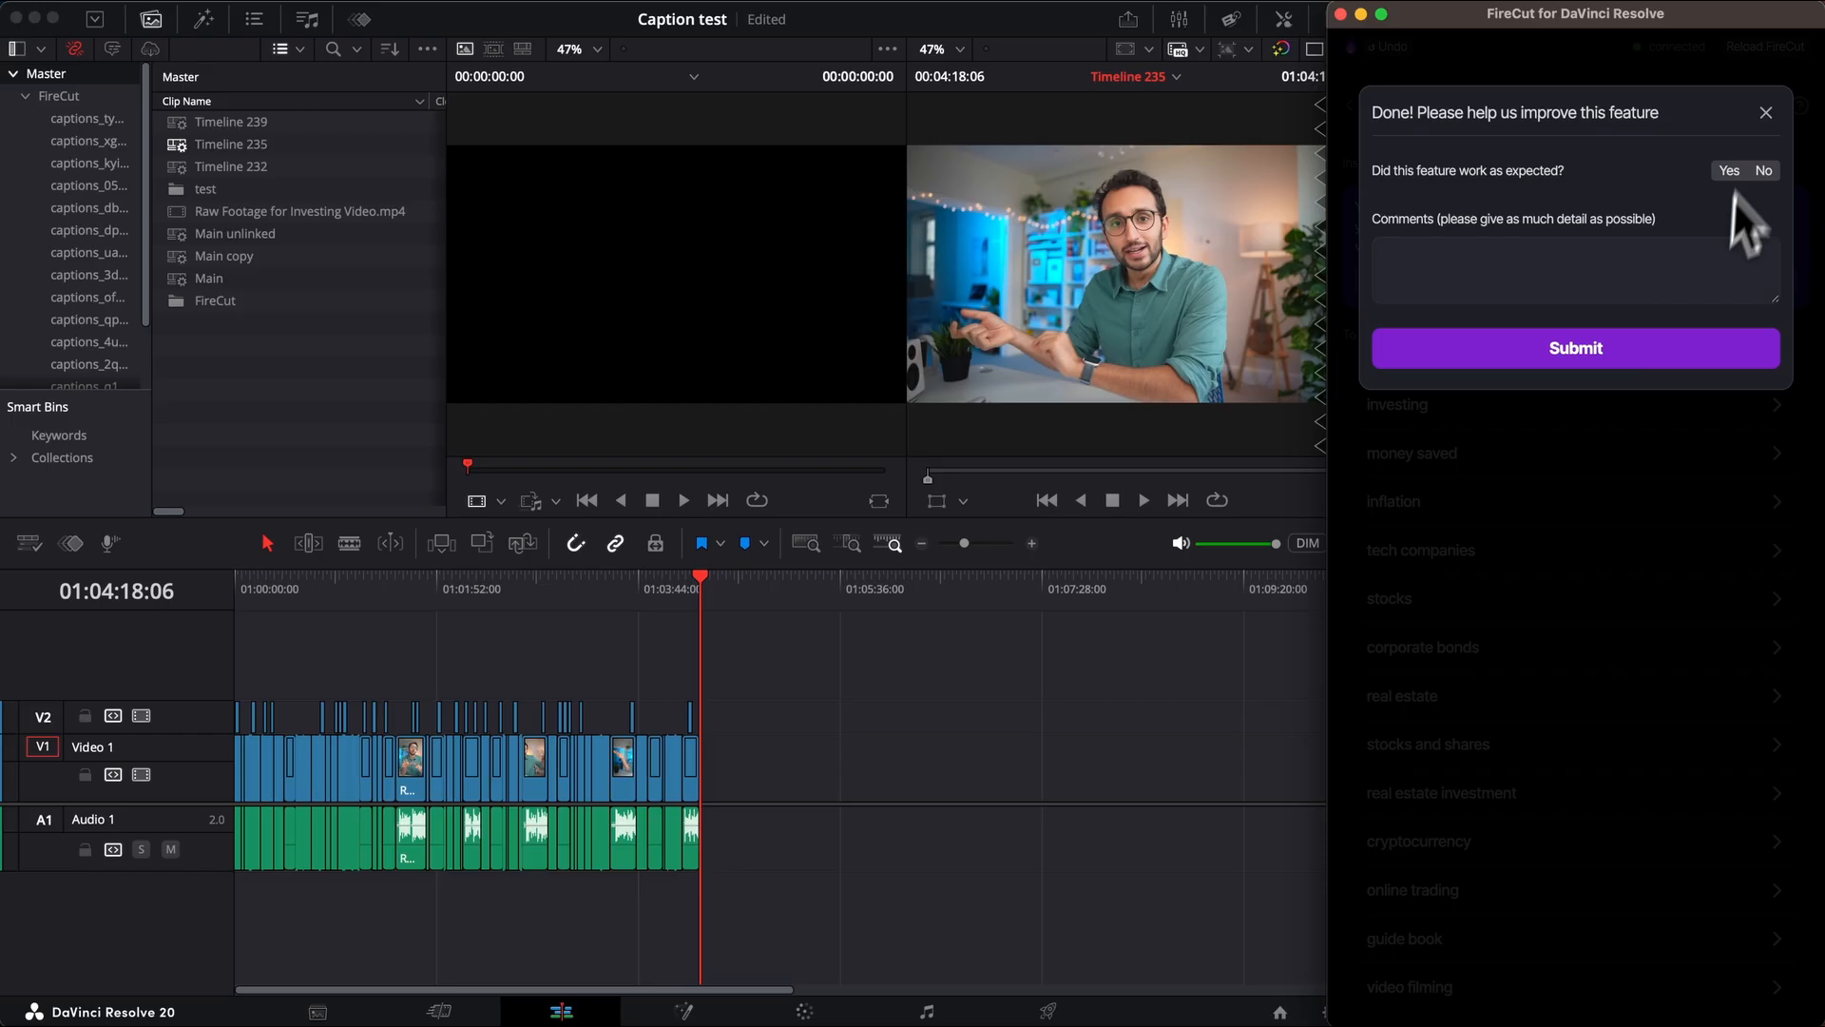
pyautogui.click(1759, 169)
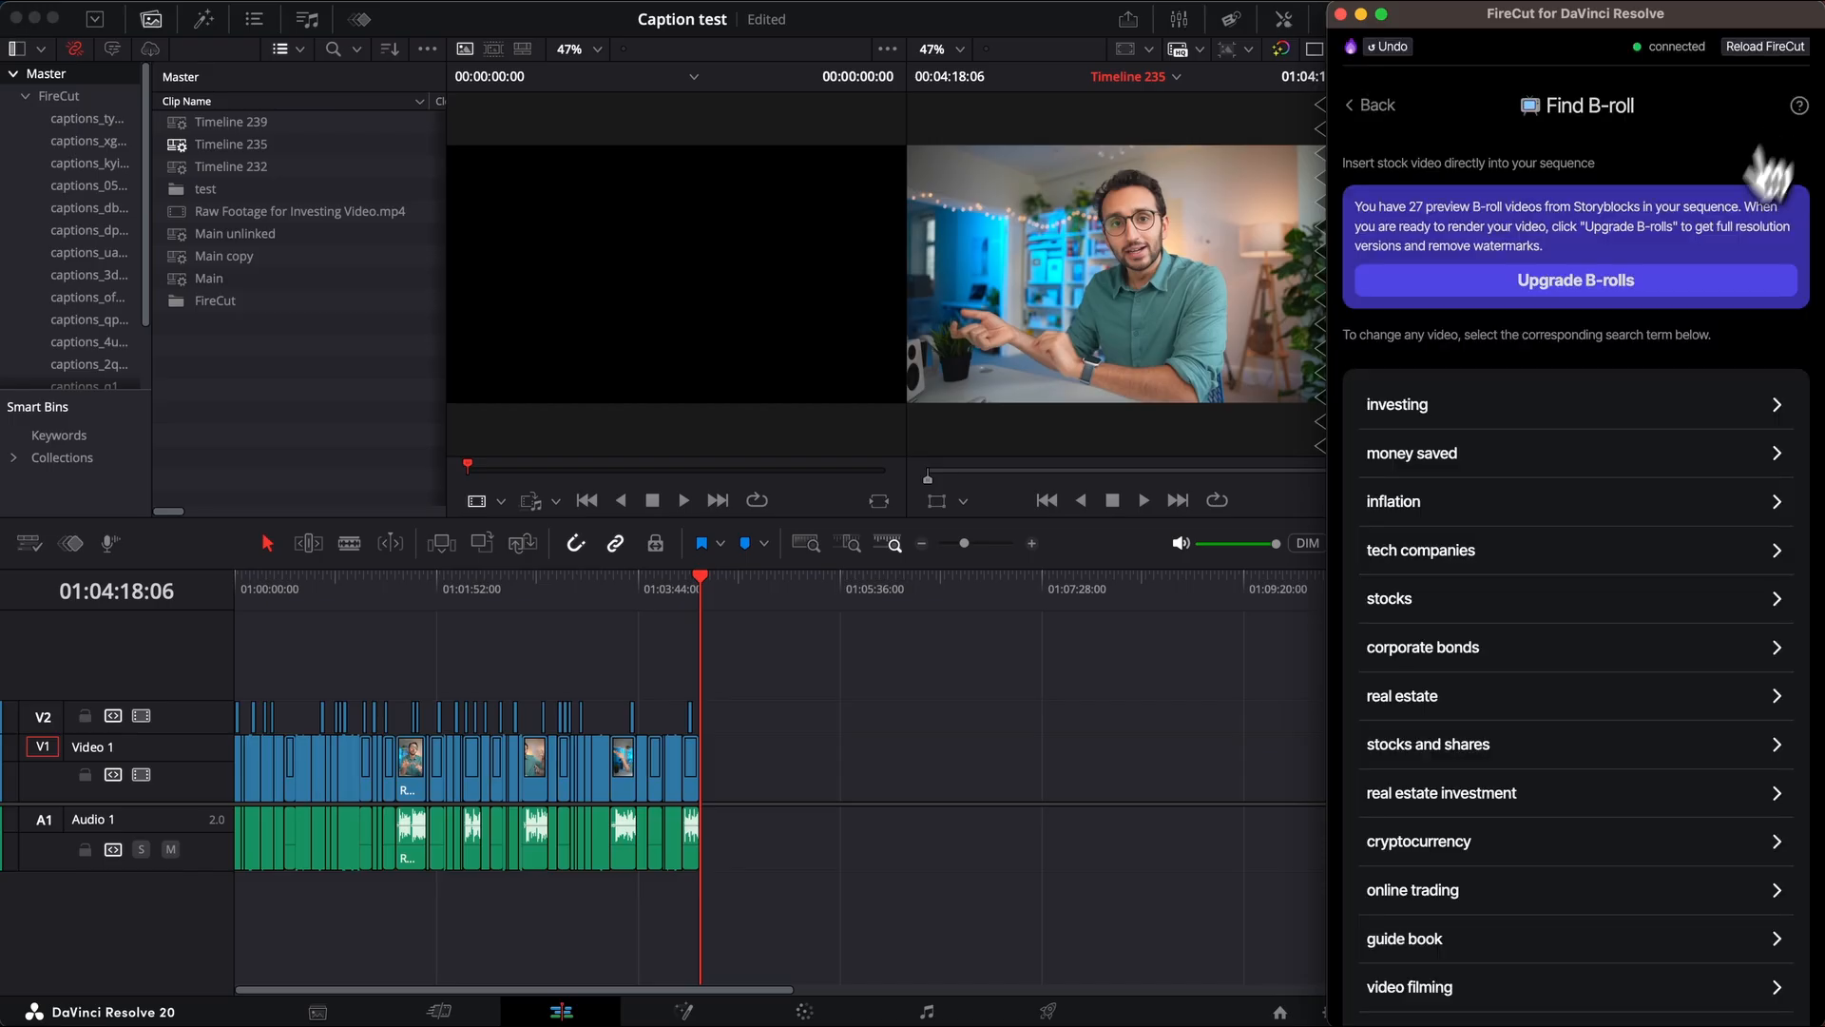
# - Play back the inserted B-roll on Timeline 235 just before one minute and around the inflation clip
pyautogui.click(901, 707)
pyautogui.scroll(5, 901, 705)
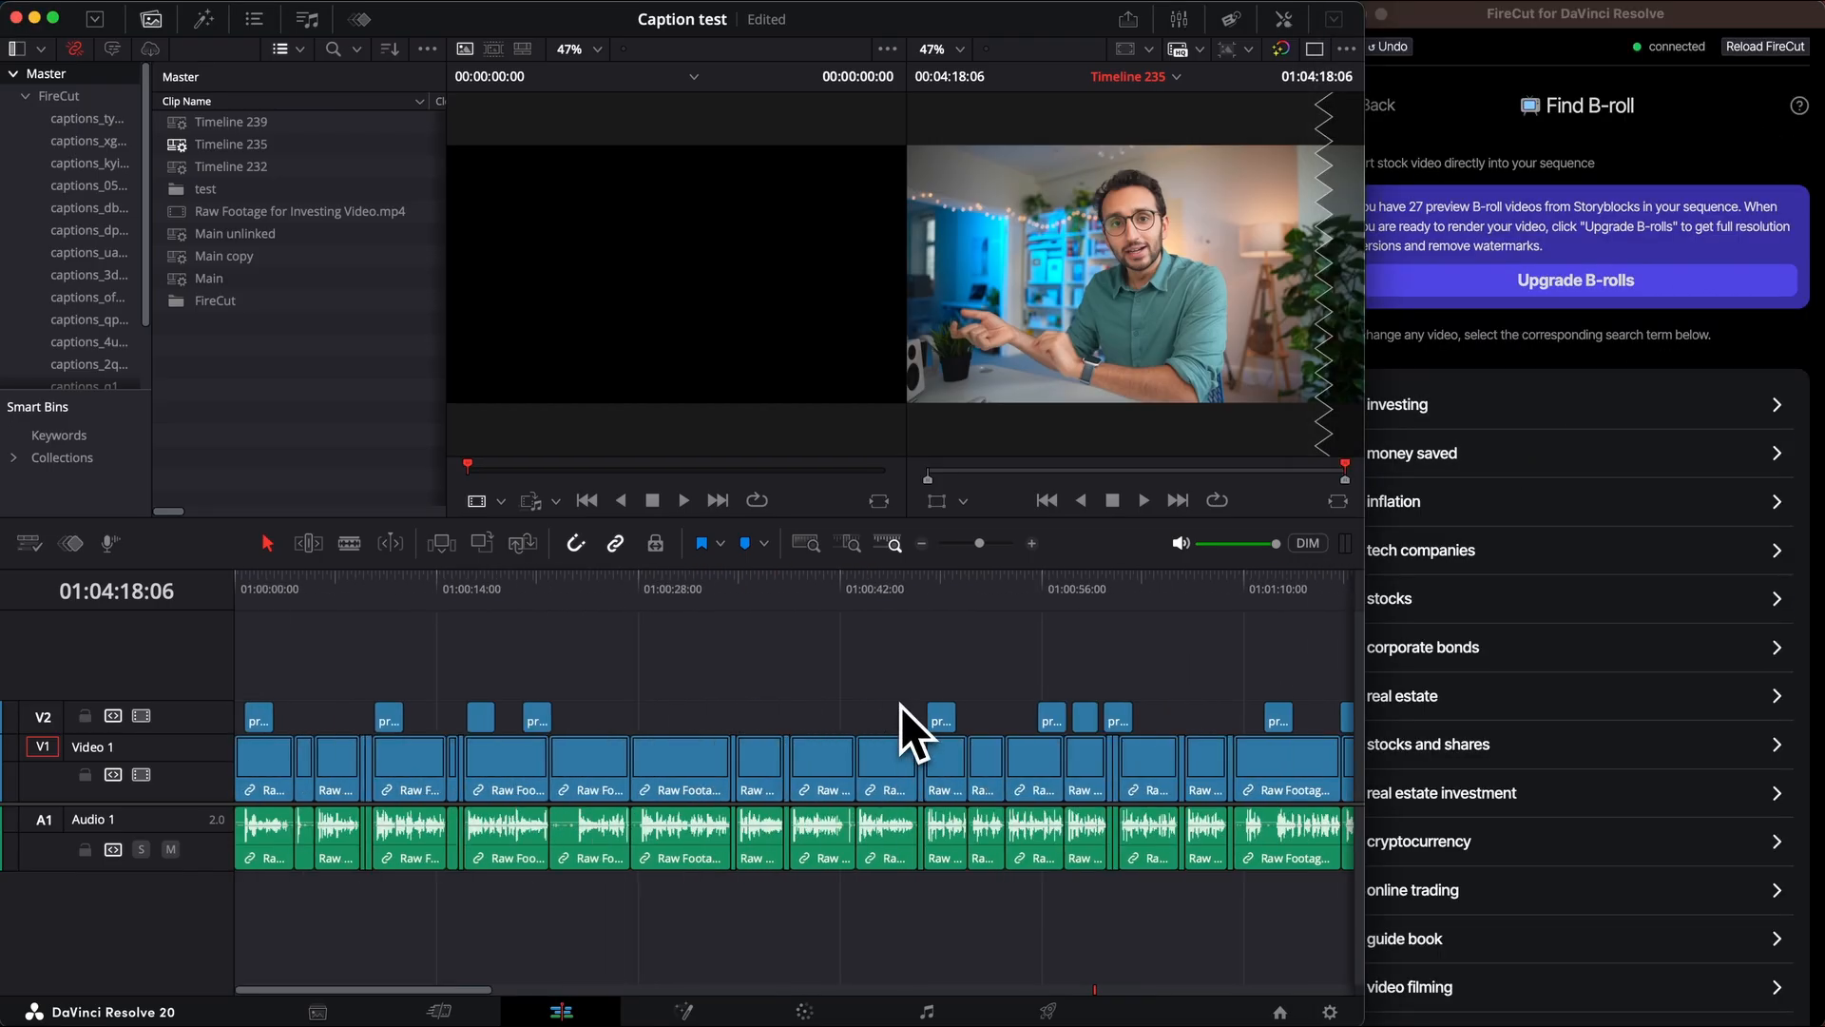
pyautogui.click(1025, 599)
pyautogui.press('space')
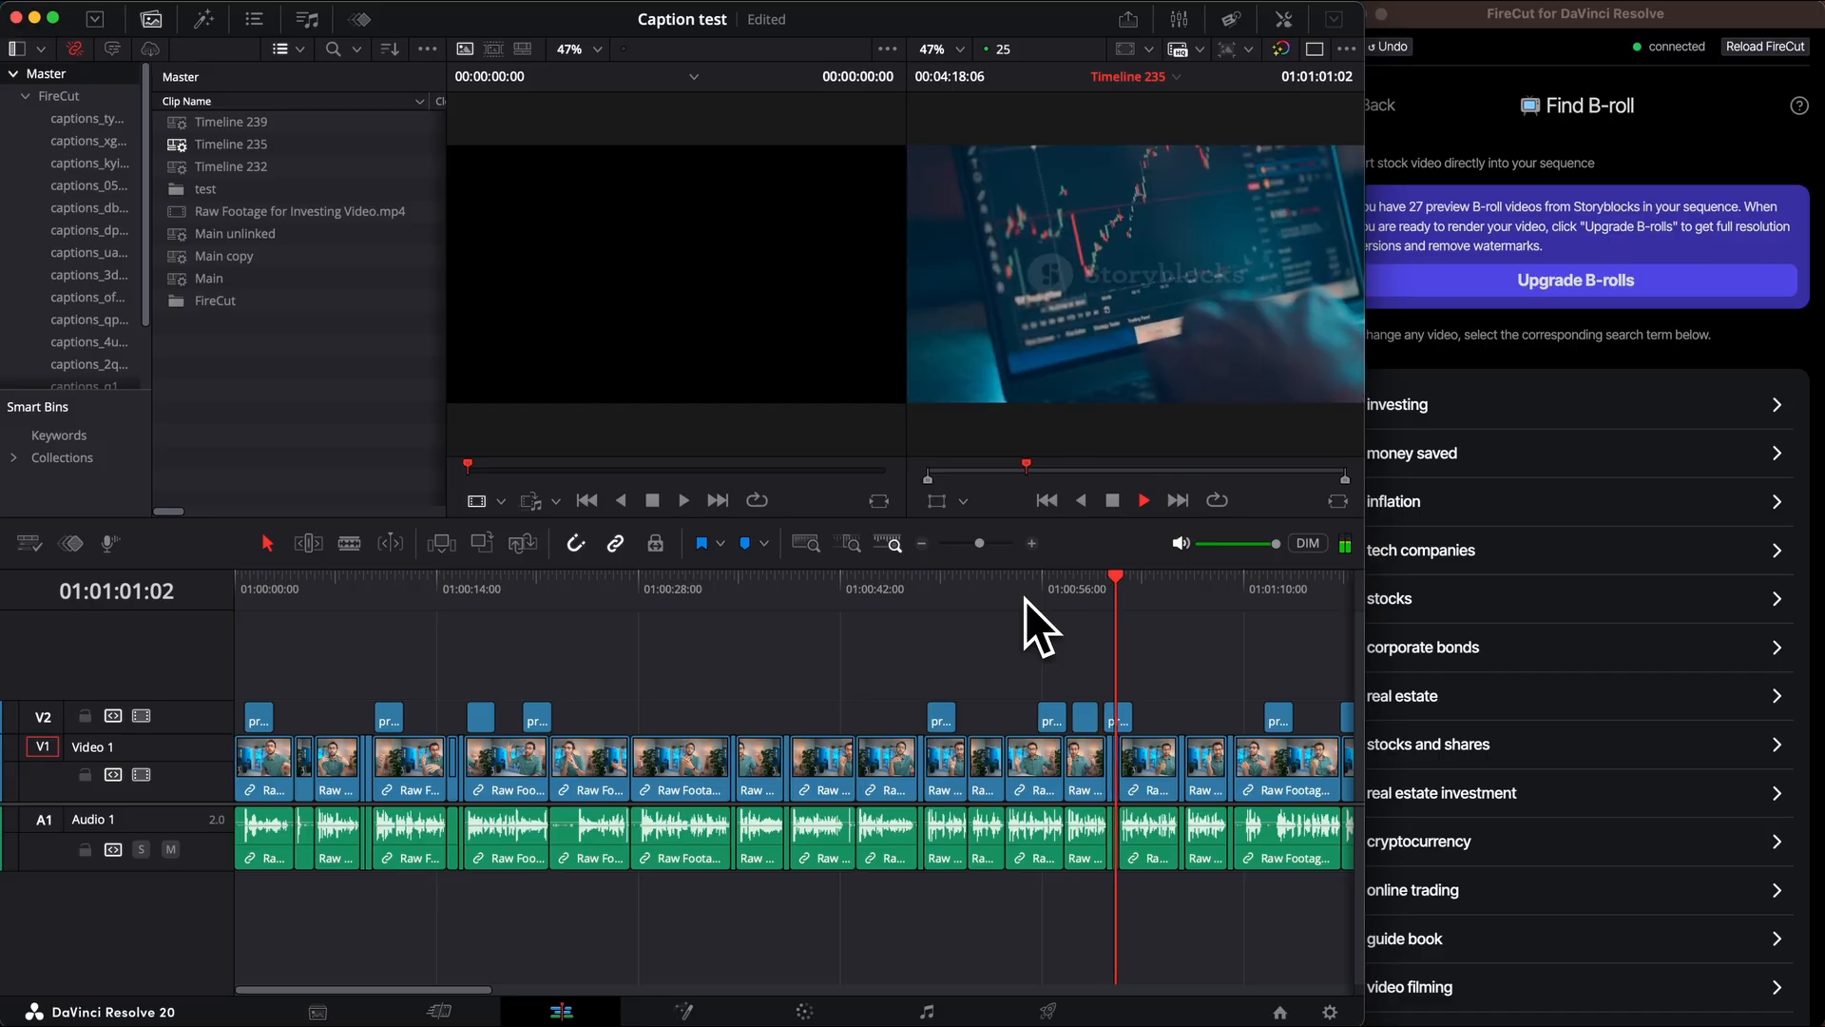
pyautogui.click(470, 594)
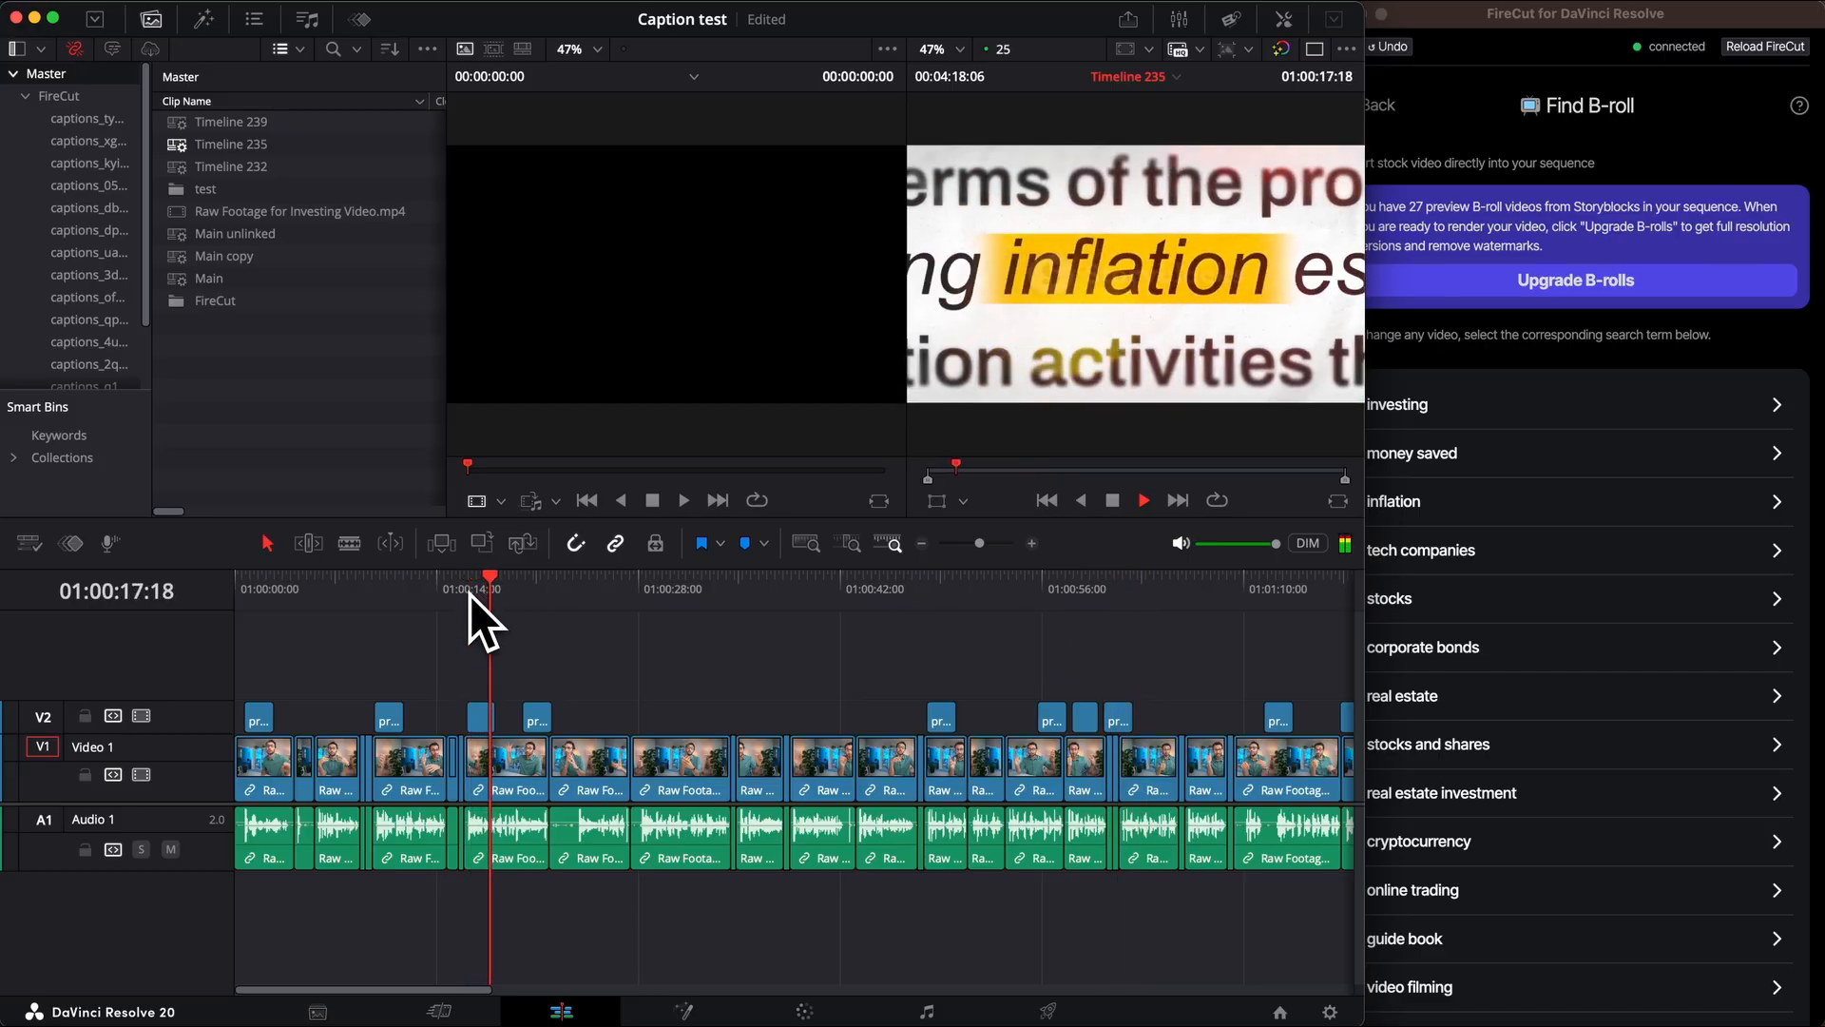
pyautogui.press('space')
# - Swap the B-roll clip for the "investing" search term with another stock video and return to the list of terms
pyautogui.click(1554, 403)
pyautogui.click(1544, 407)
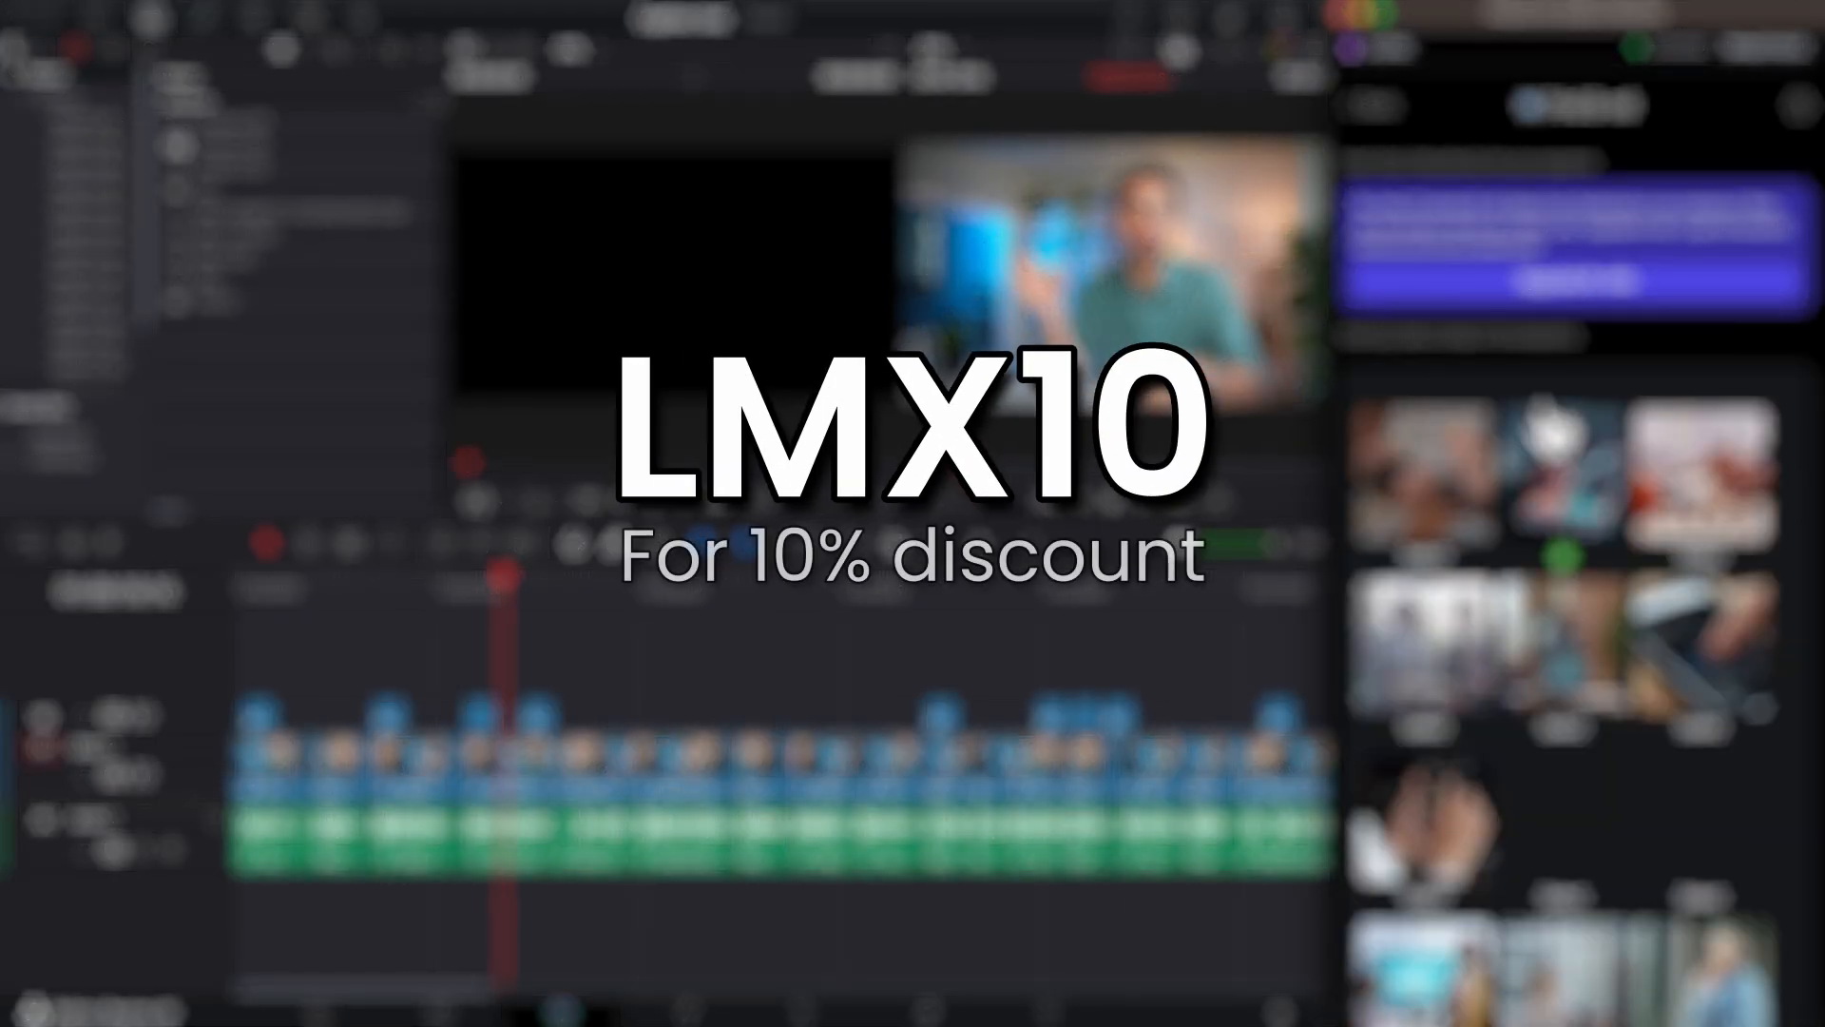
pyautogui.click(1440, 698)
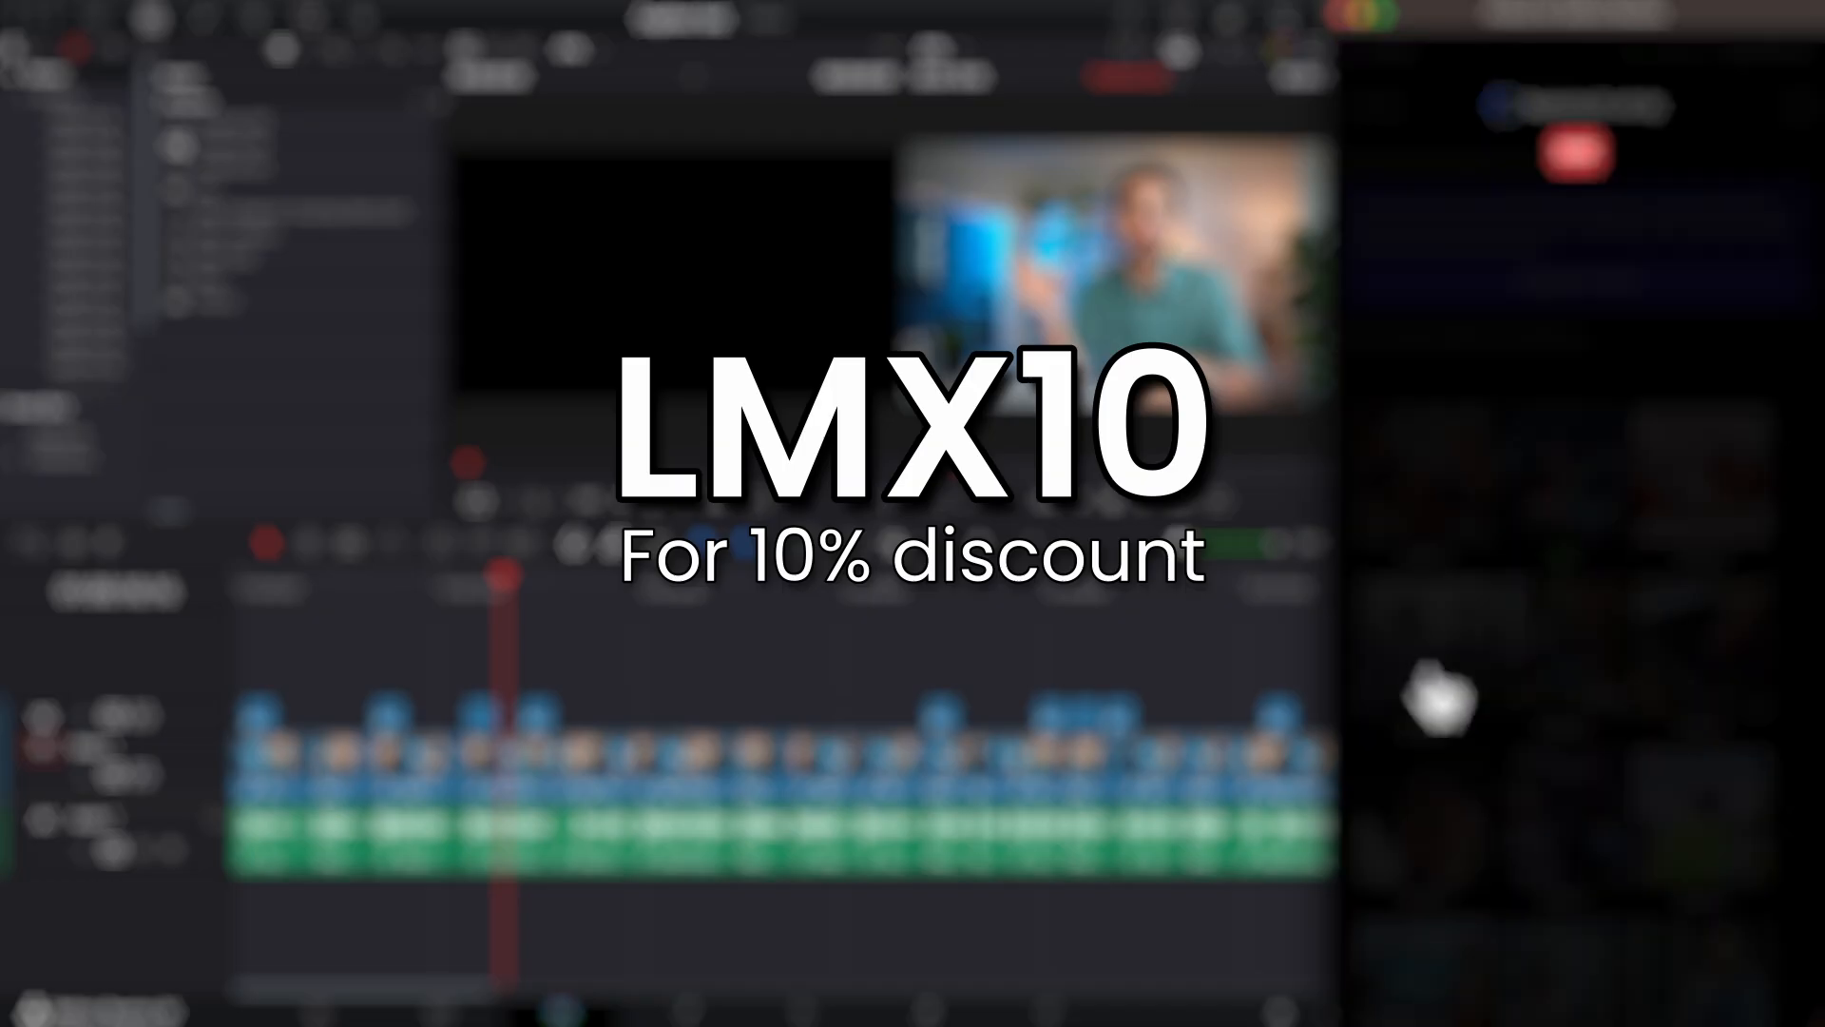
pyautogui.click(1390, 107)
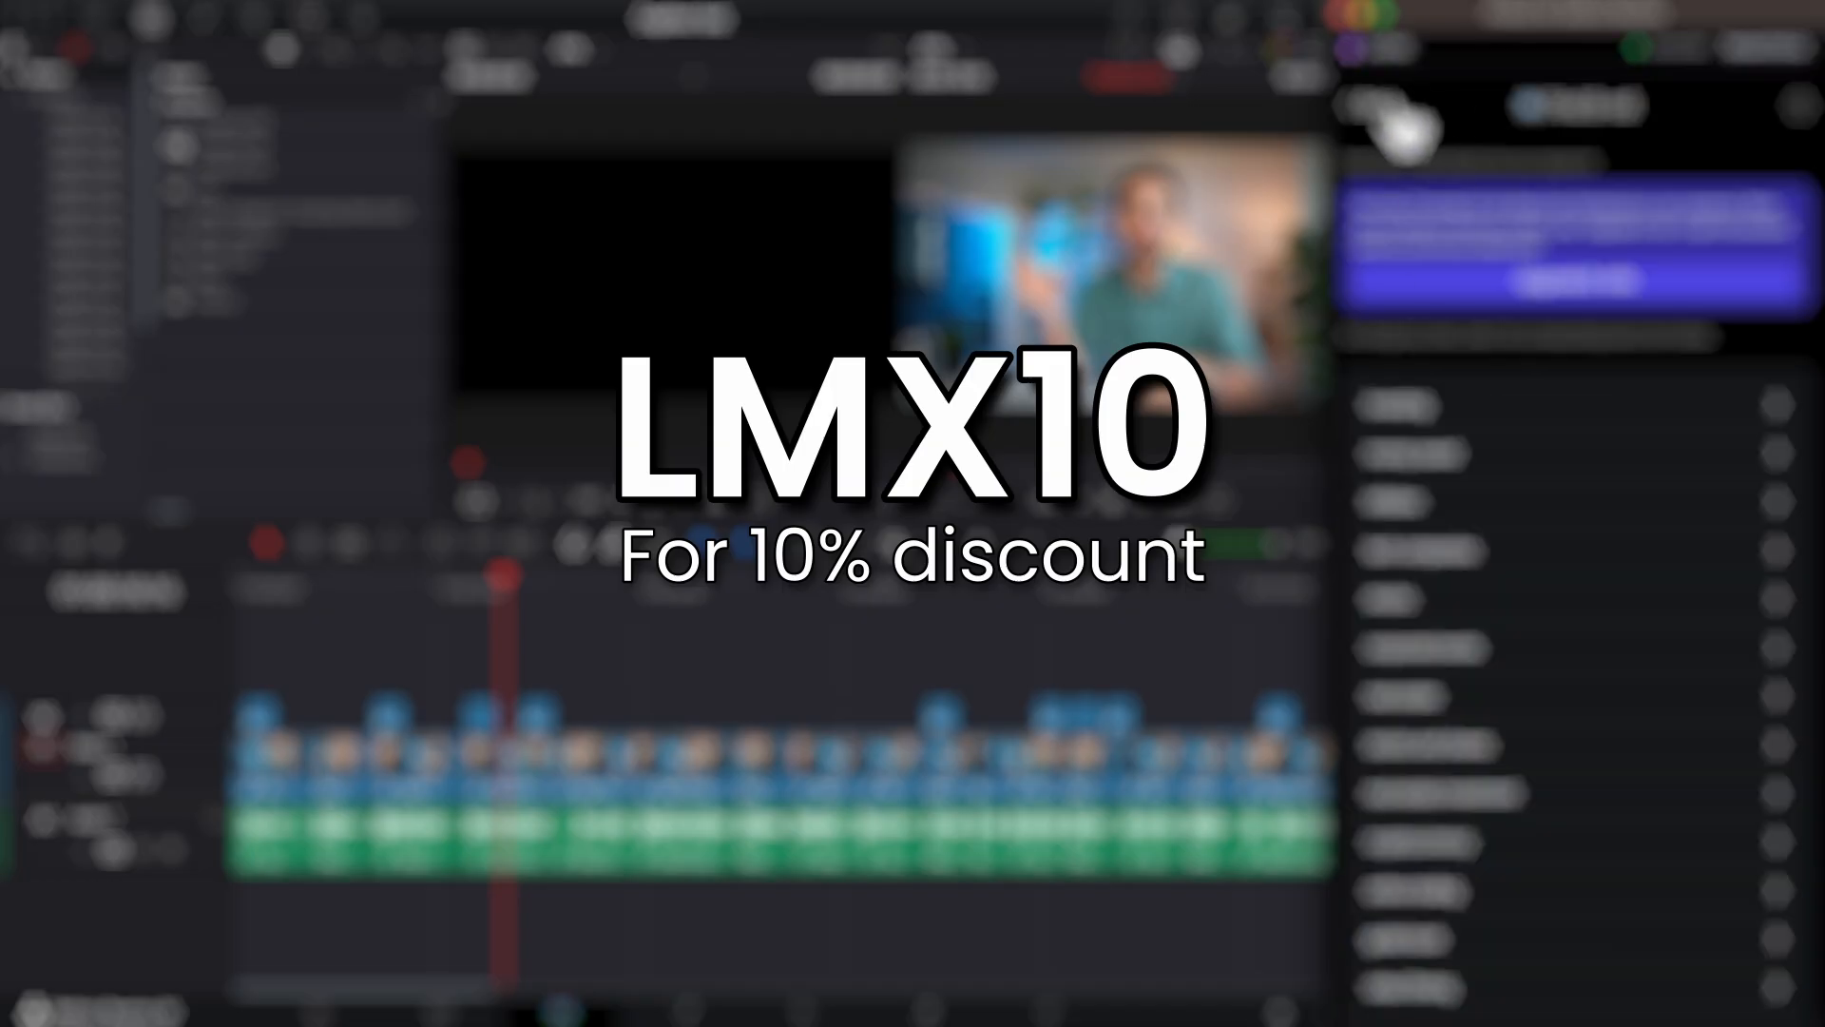